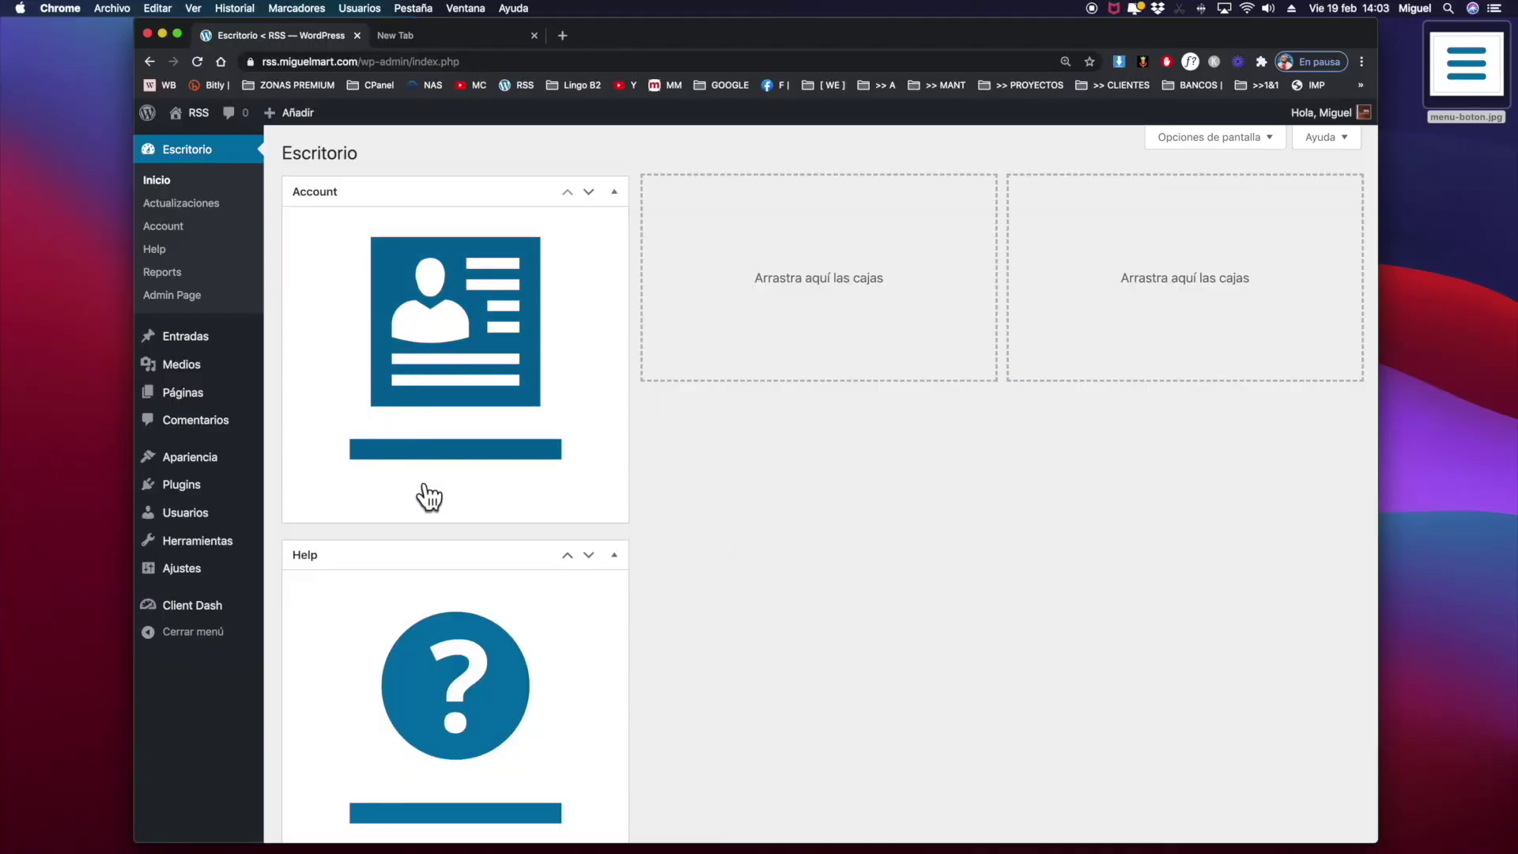
Move the Help box to the dashboard's second column and the Reports box to the third column
scroll(495, 479, down, 5)
scroll(498, 484, down, 2)
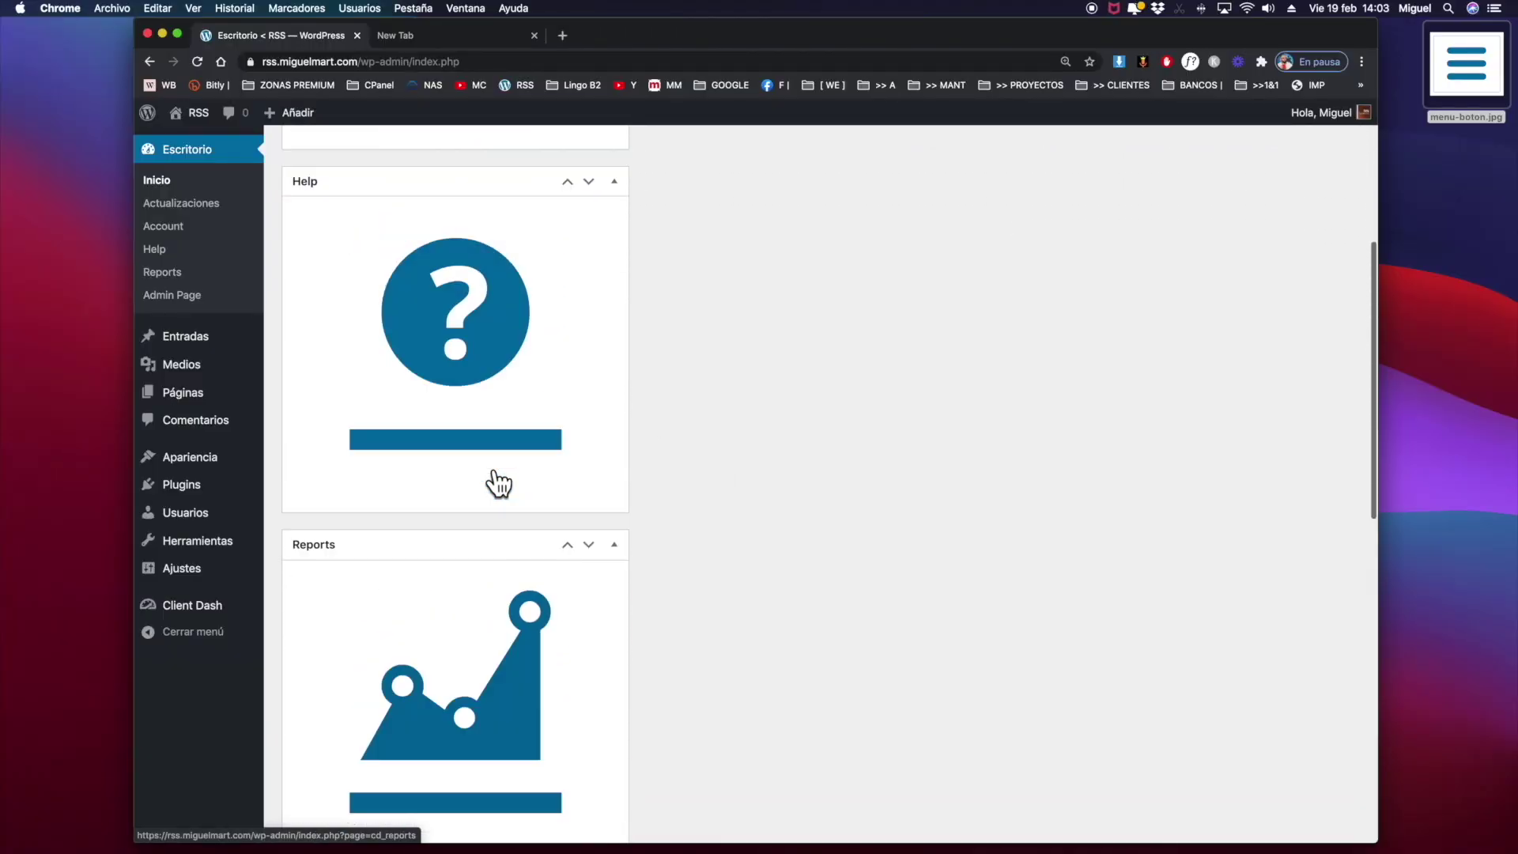
scroll(498, 482, up, 6)
drag(493, 569, 837, 261)
drag(491, 566, 1169, 218)
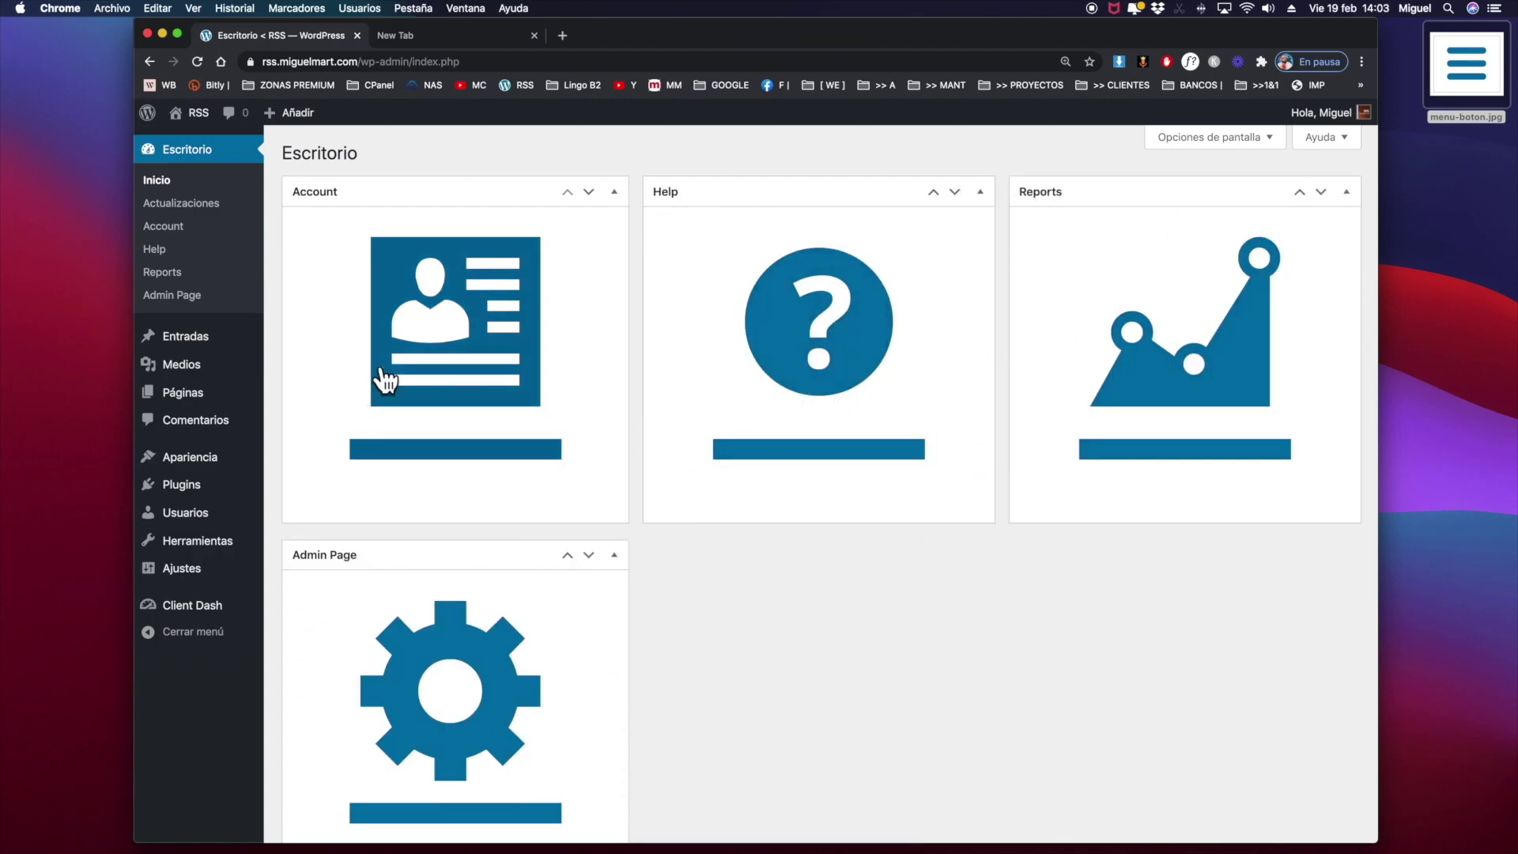
scroll(484, 547, down, 3)
scroll(484, 553, down, 3)
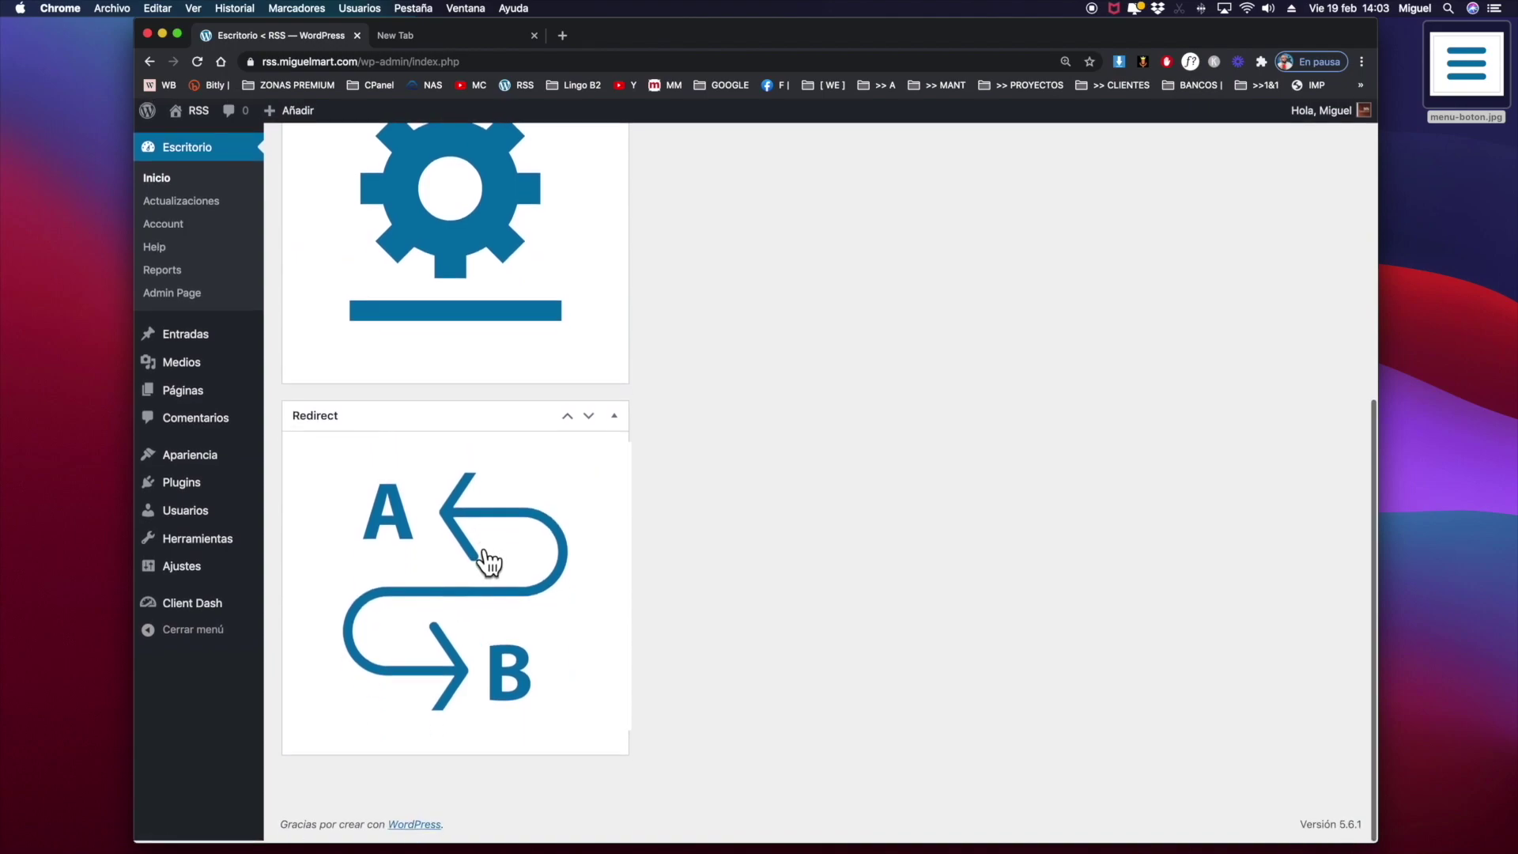
scroll(485, 559, up, 7)
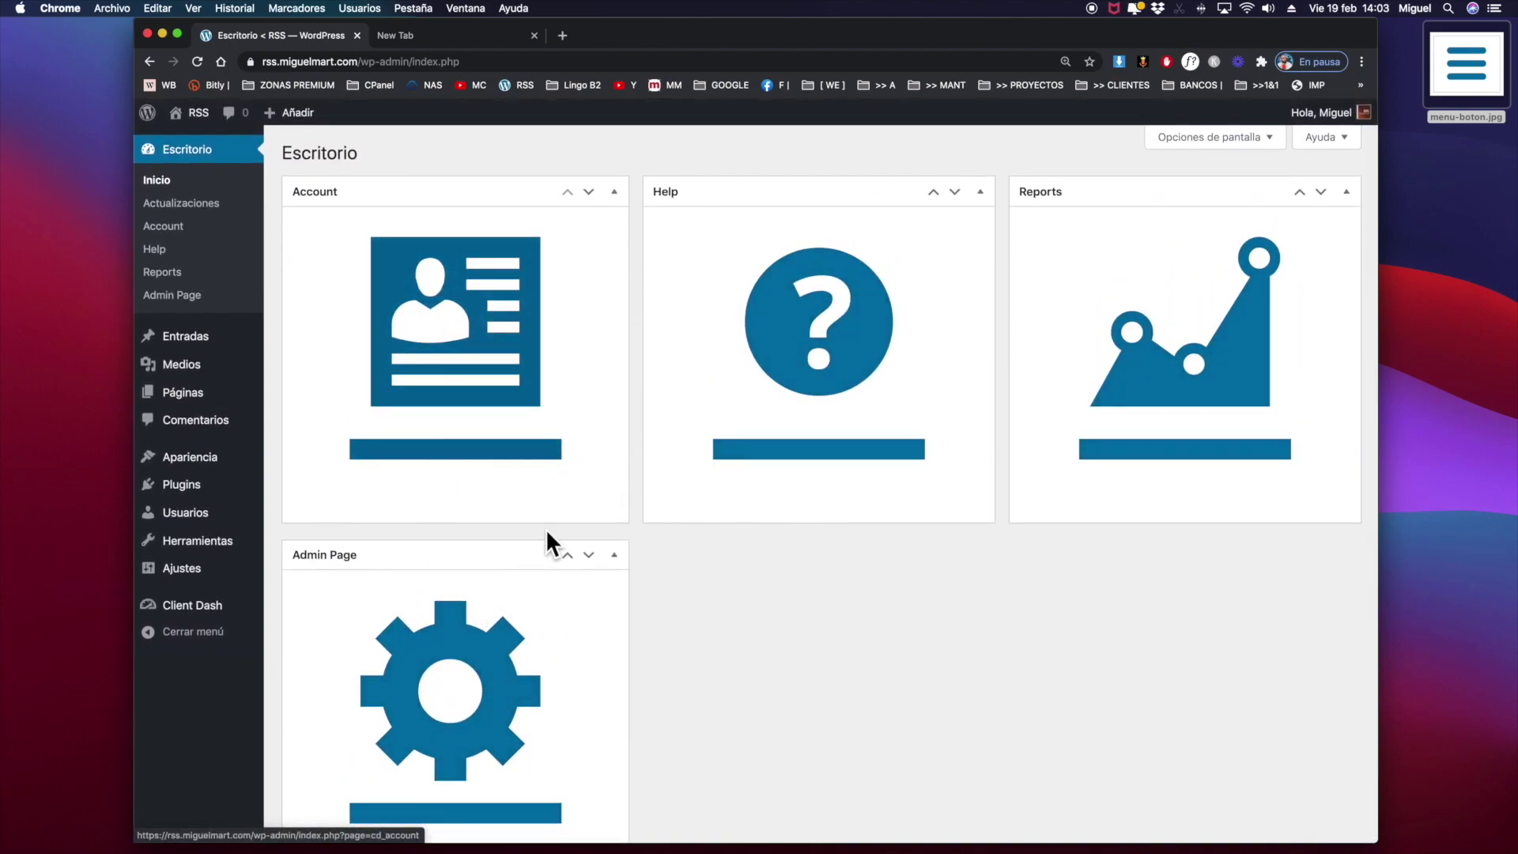
scroll(546, 537, down, 3)
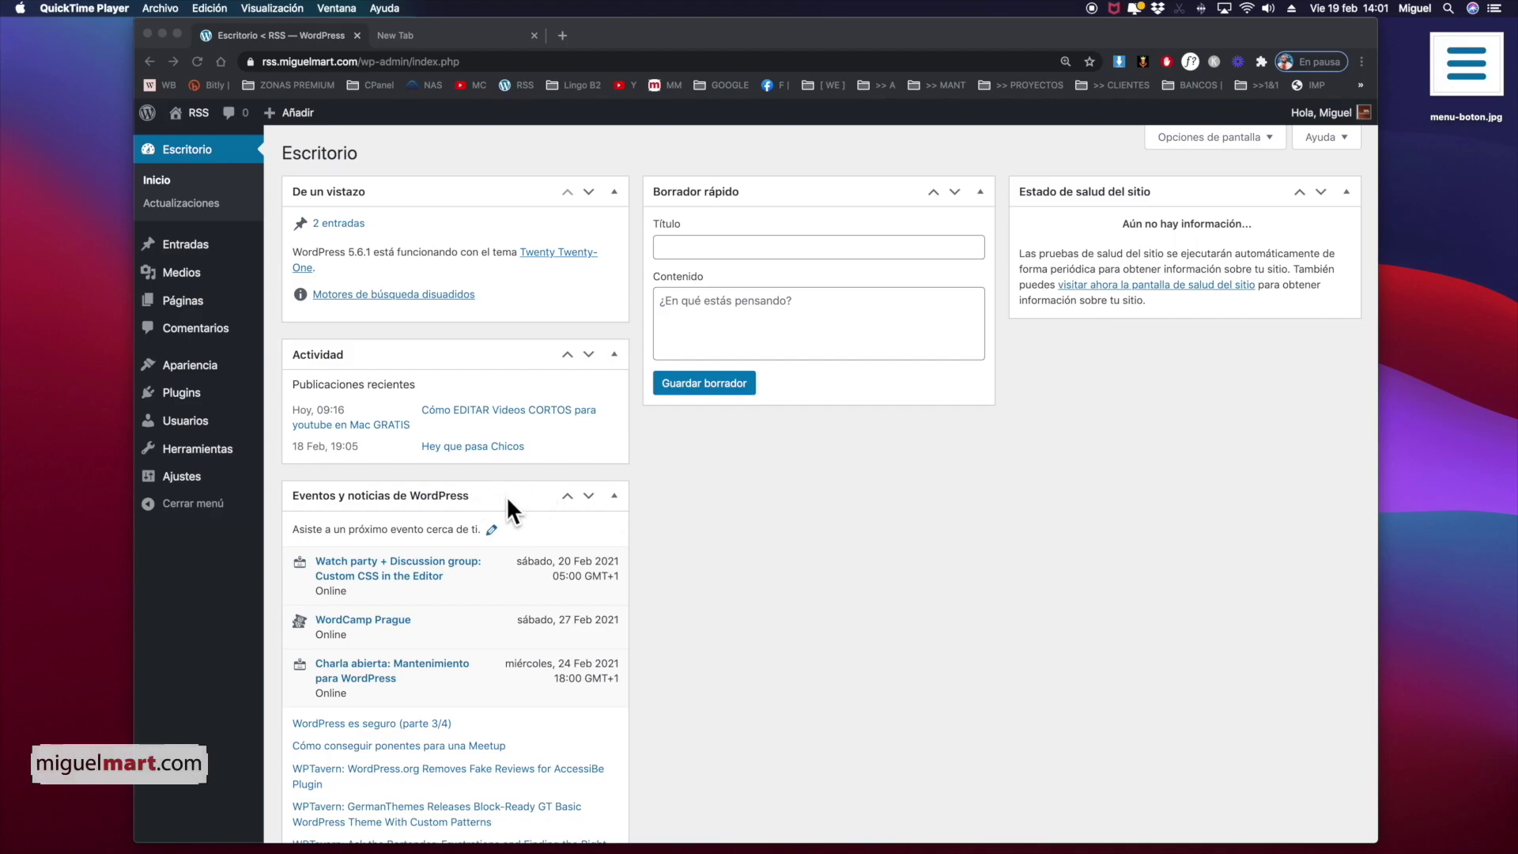
Rearrange the dashboard so Eventos y noticias de WordPress sits in the middle column below Borrador rápido
click(729, 506)
drag(516, 506, 885, 399)
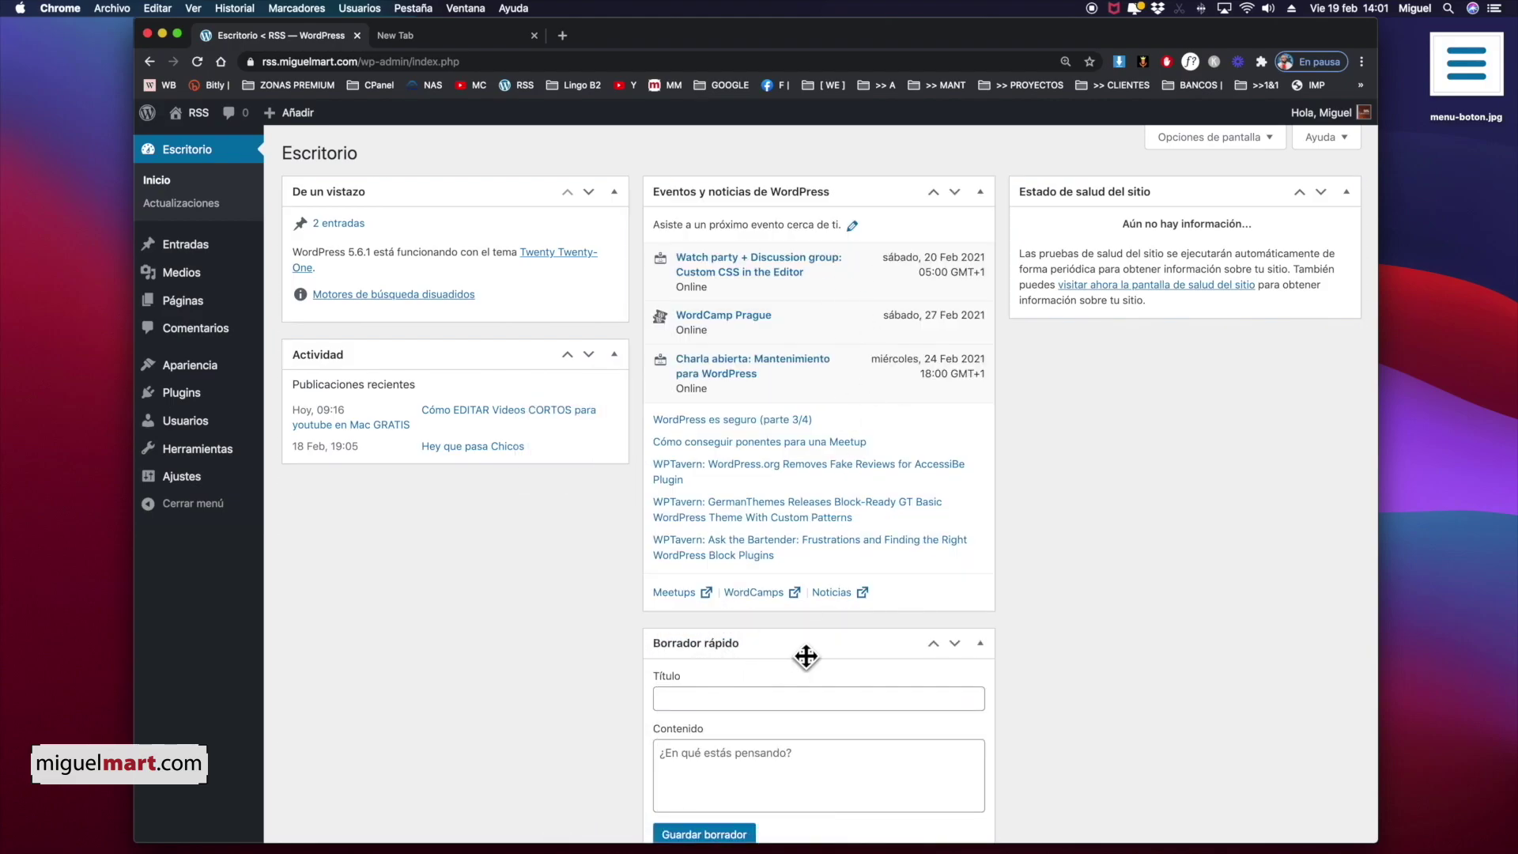
drag(827, 646, 510, 510)
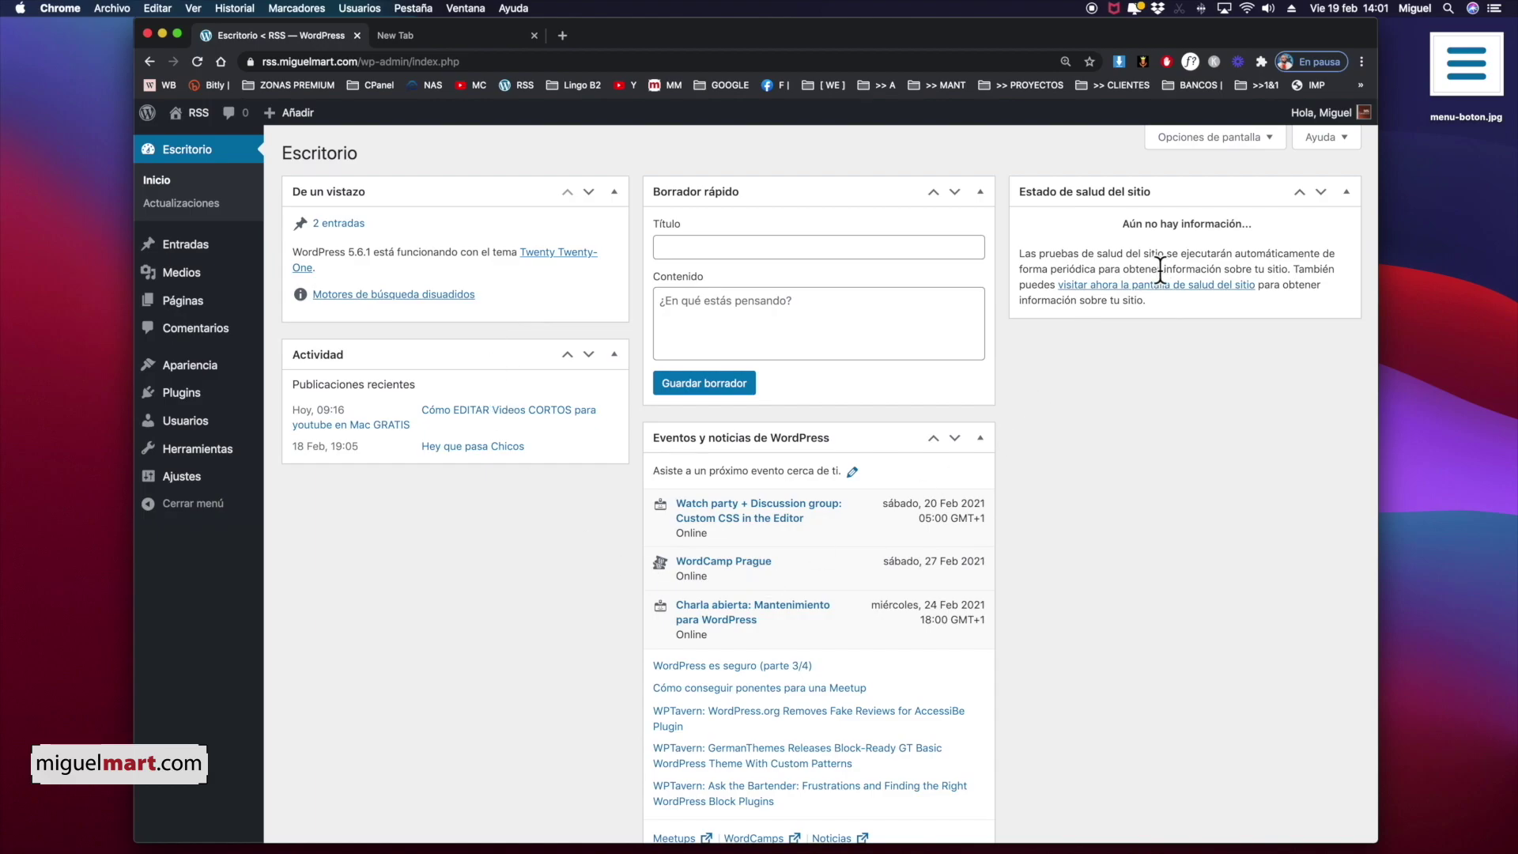
Hide the Eventos y noticias, Borrador rápido, De un vistazo, Actividad and Estado de salud del sitio boxes from the dashboard
click(1208, 141)
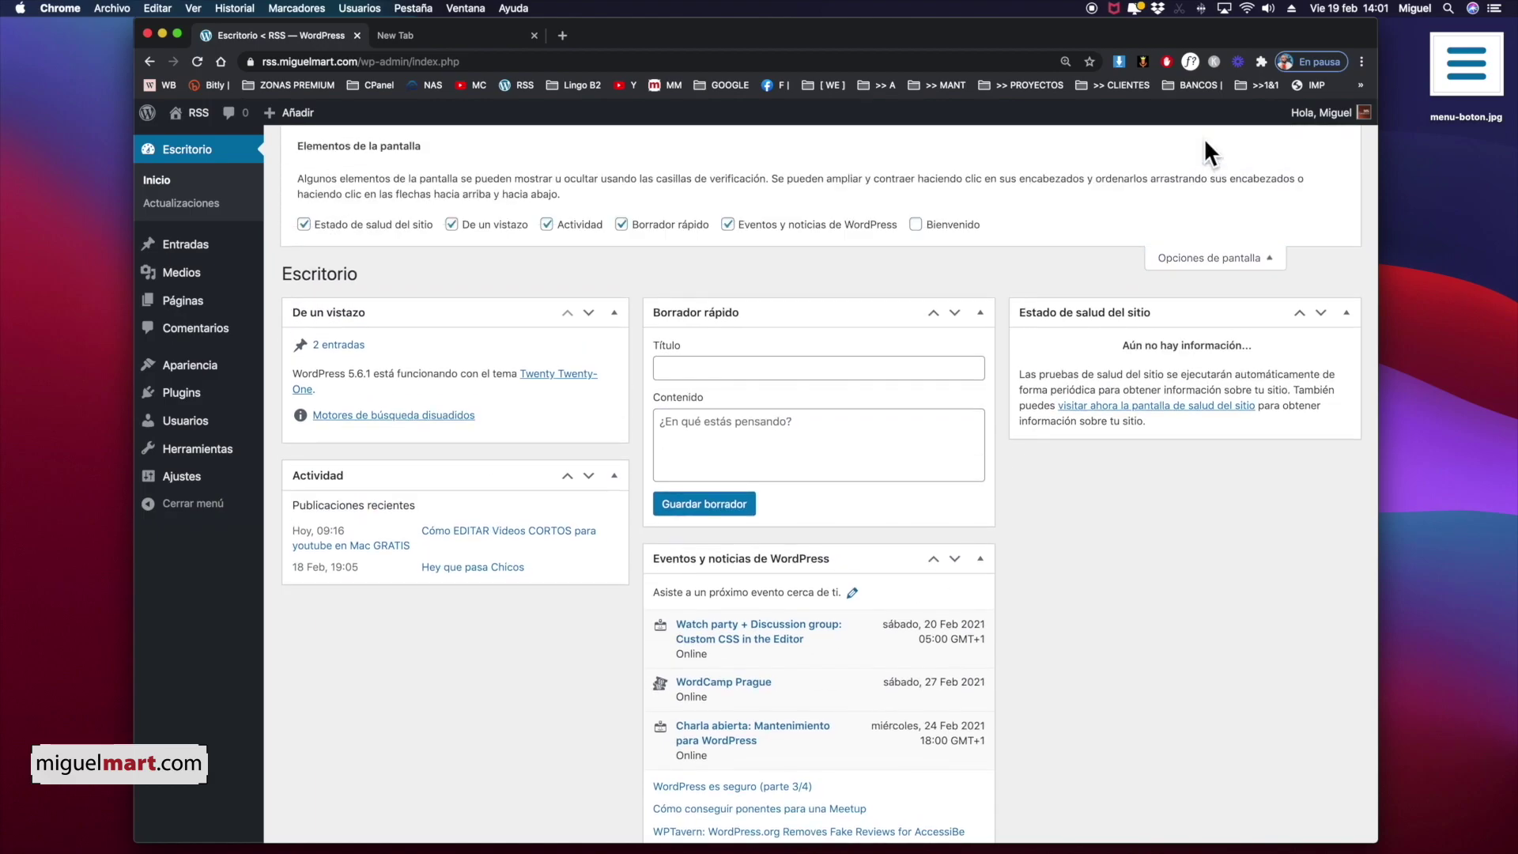
click(728, 226)
click(727, 225)
click(727, 227)
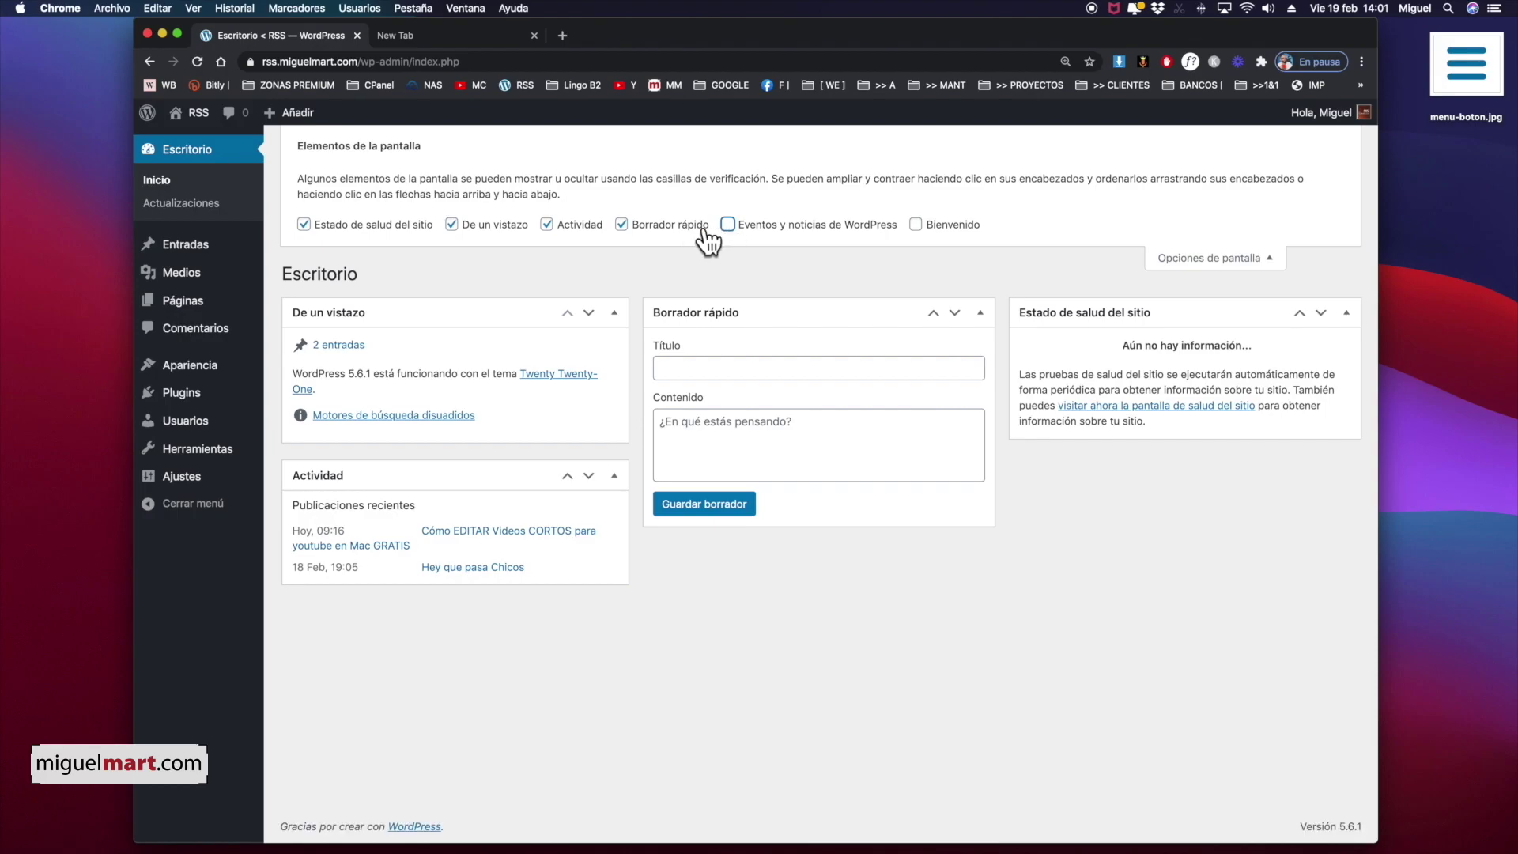
click(621, 226)
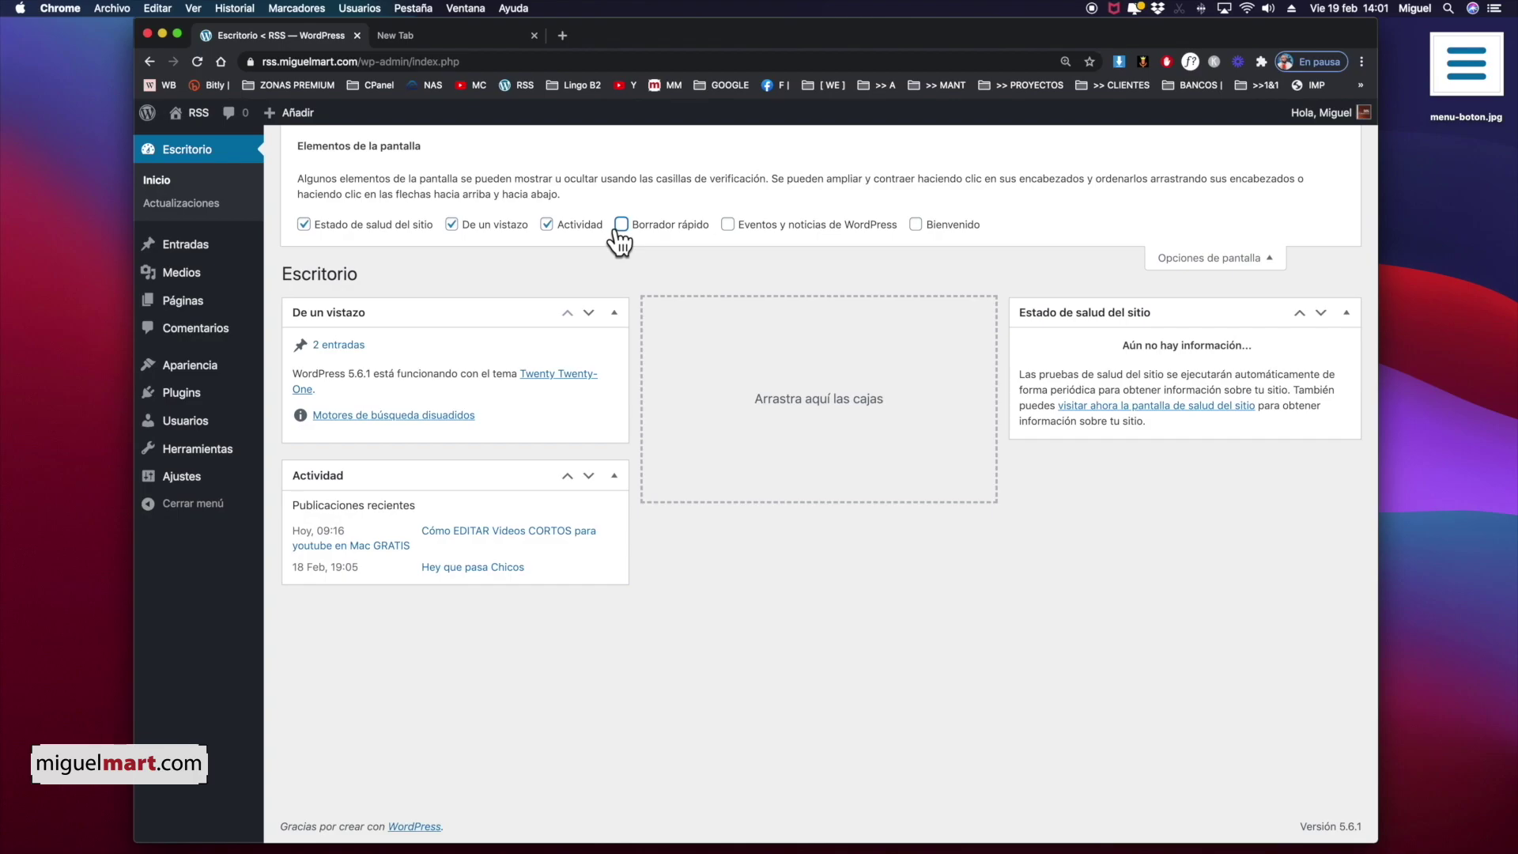
click(467, 227)
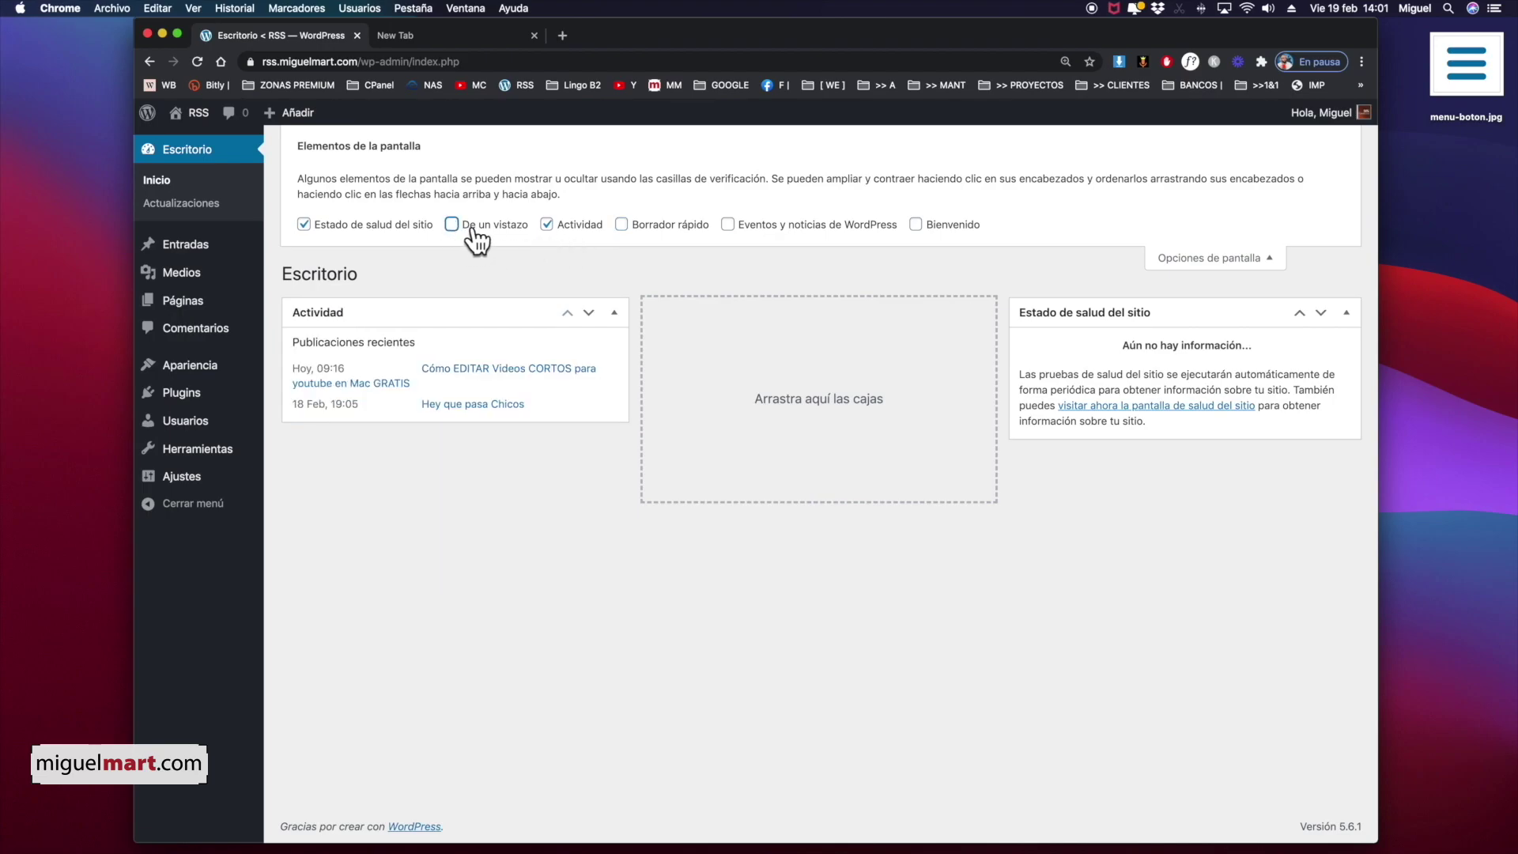
click(546, 226)
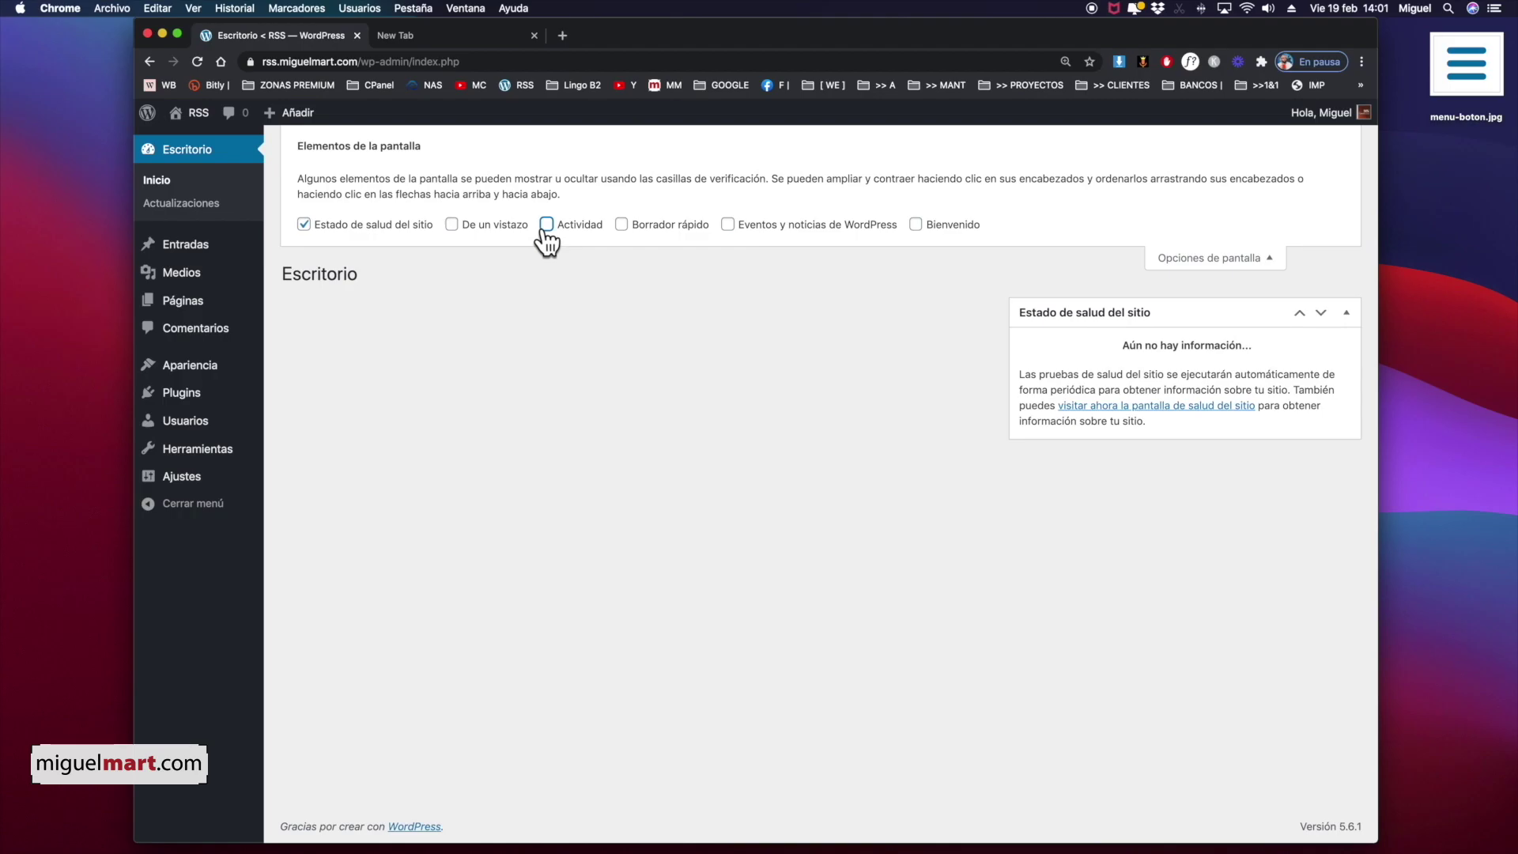
click(303, 225)
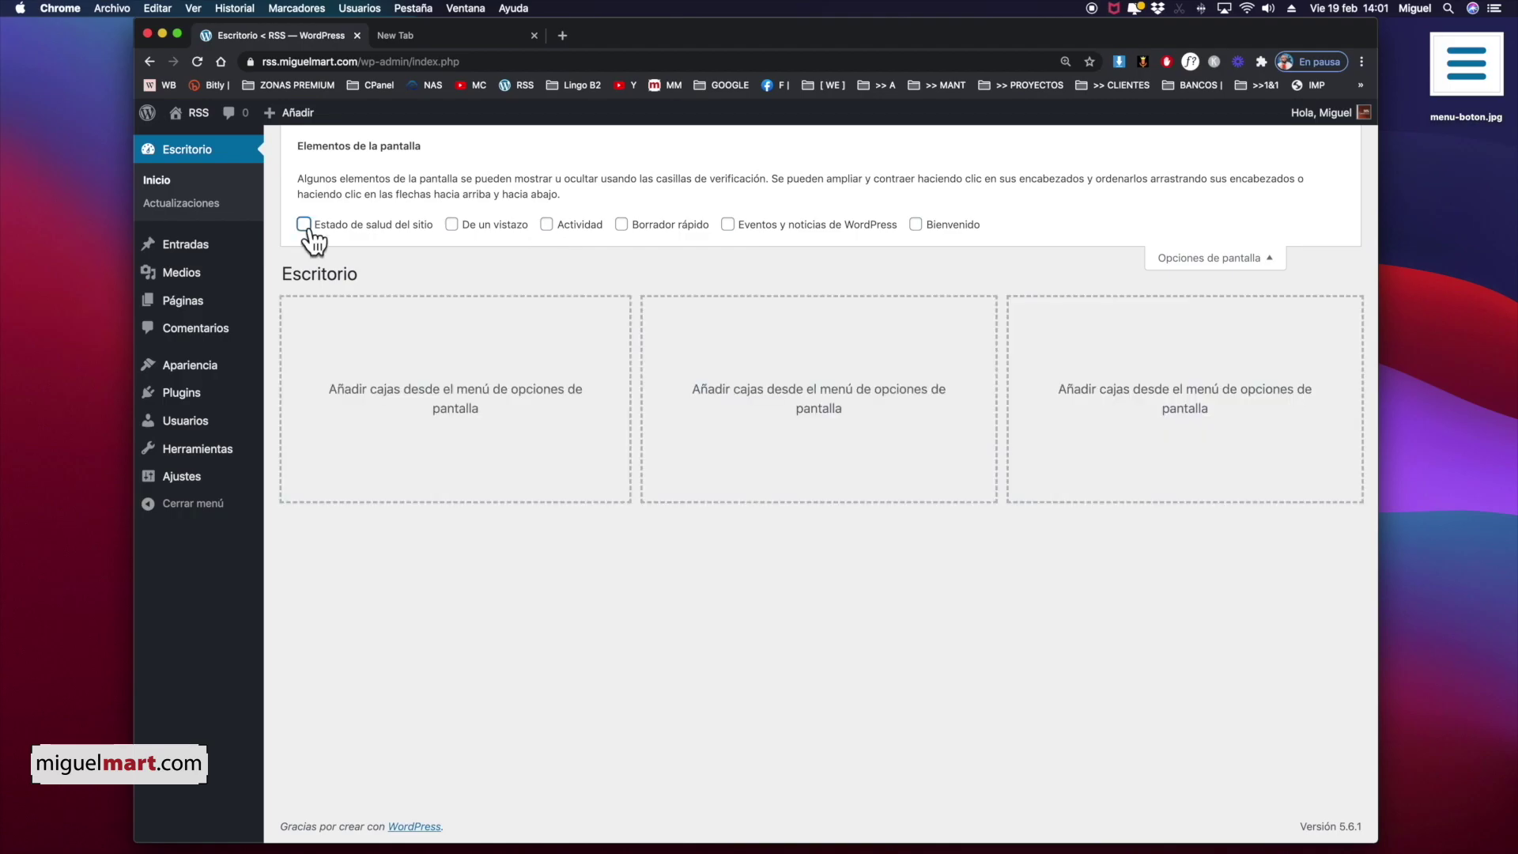
click(1200, 263)
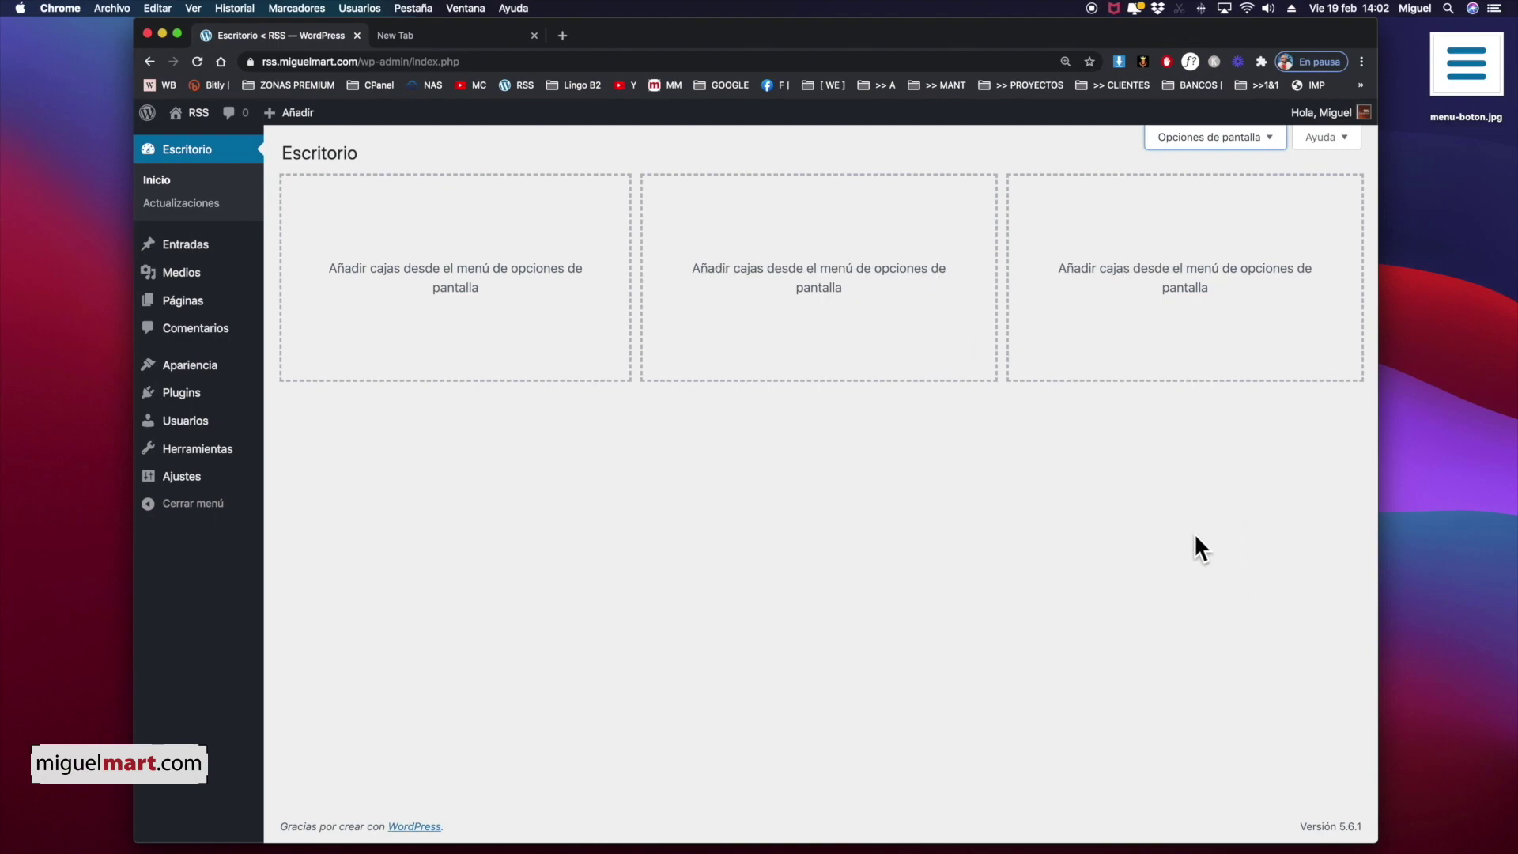
Preview the menu-boton.jpg image from the desktop and return to the WordPress dashboard
click(1478, 64)
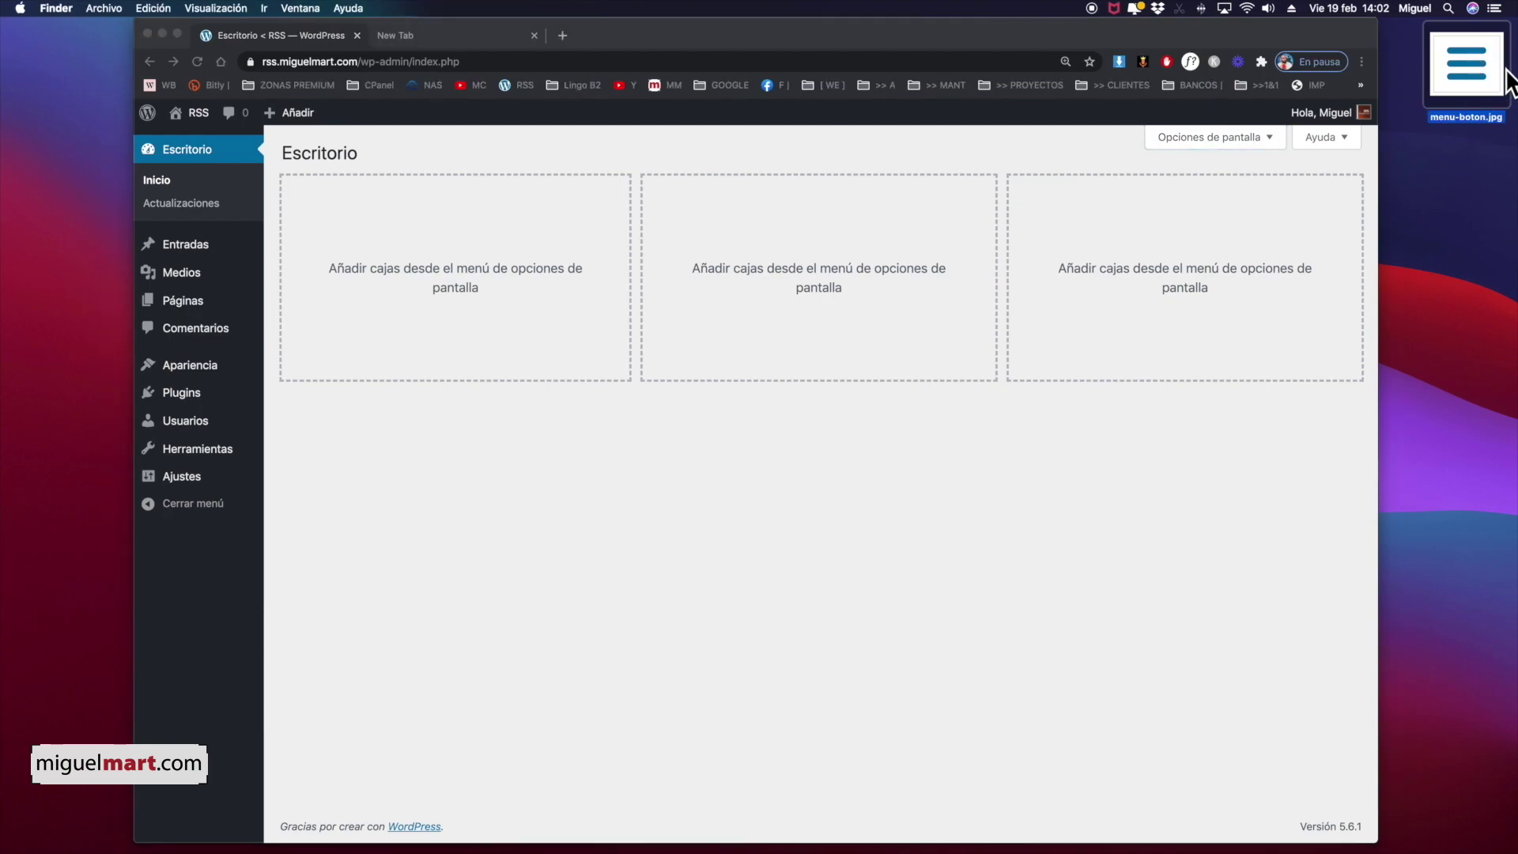
key(space)
key(space)
click(491, 410)
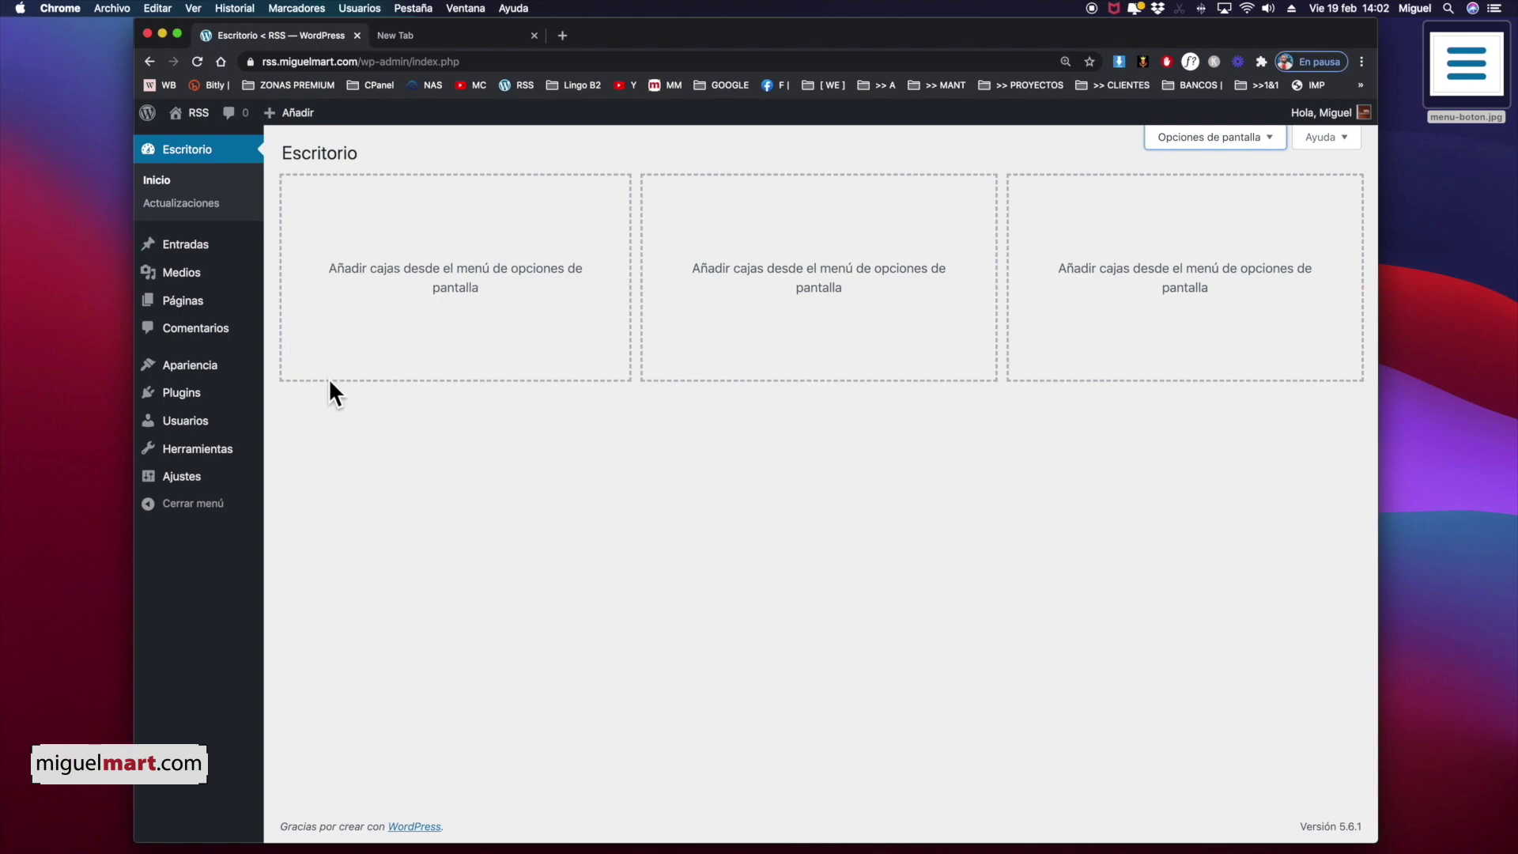
Search the plugin directory for "Client Dash" and activate that plugin
mouse_move(211, 395)
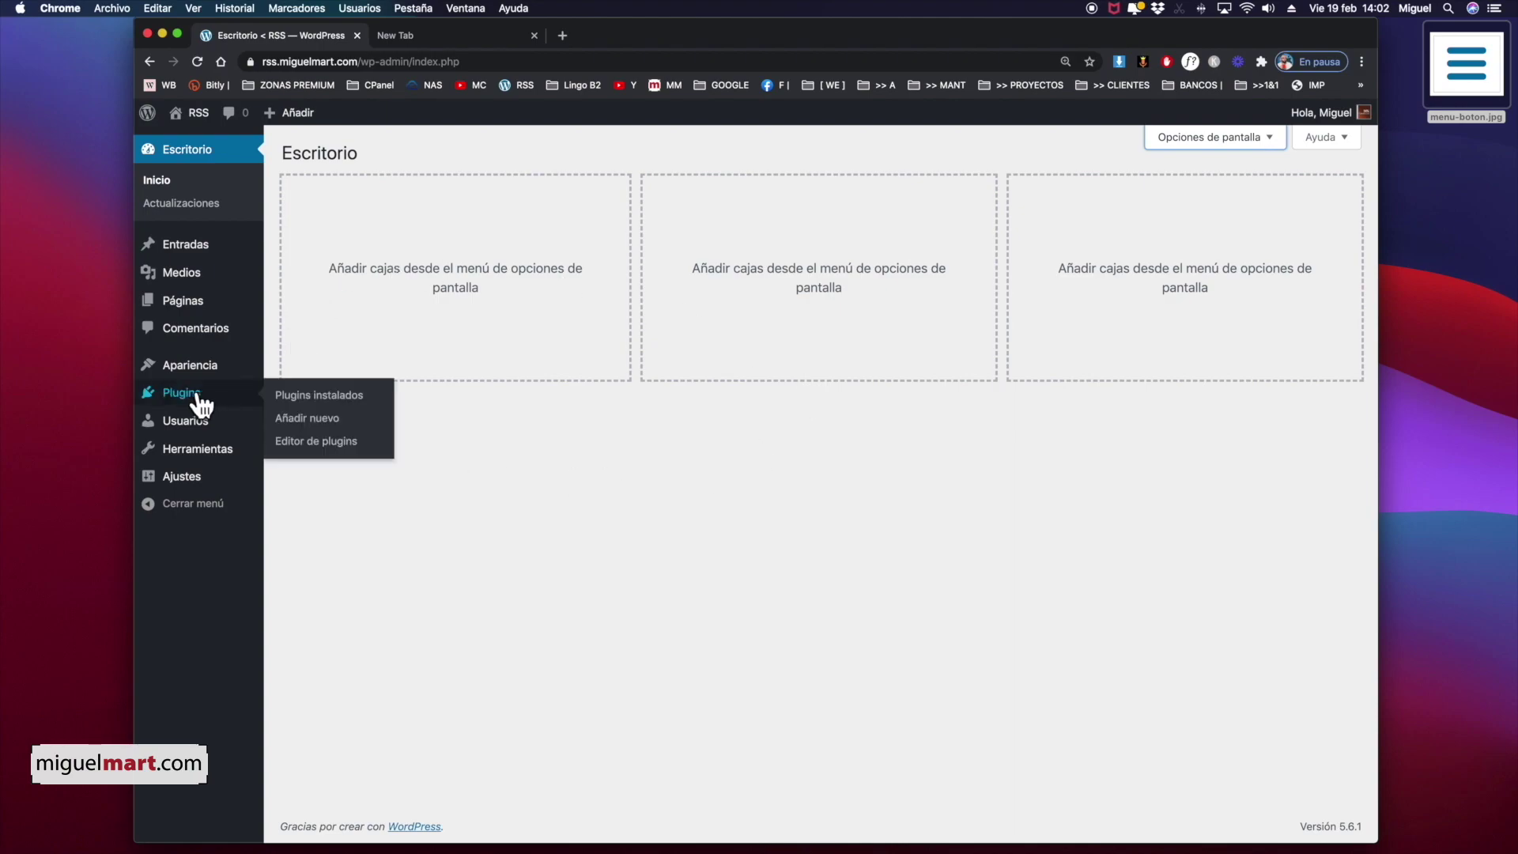
click(309, 419)
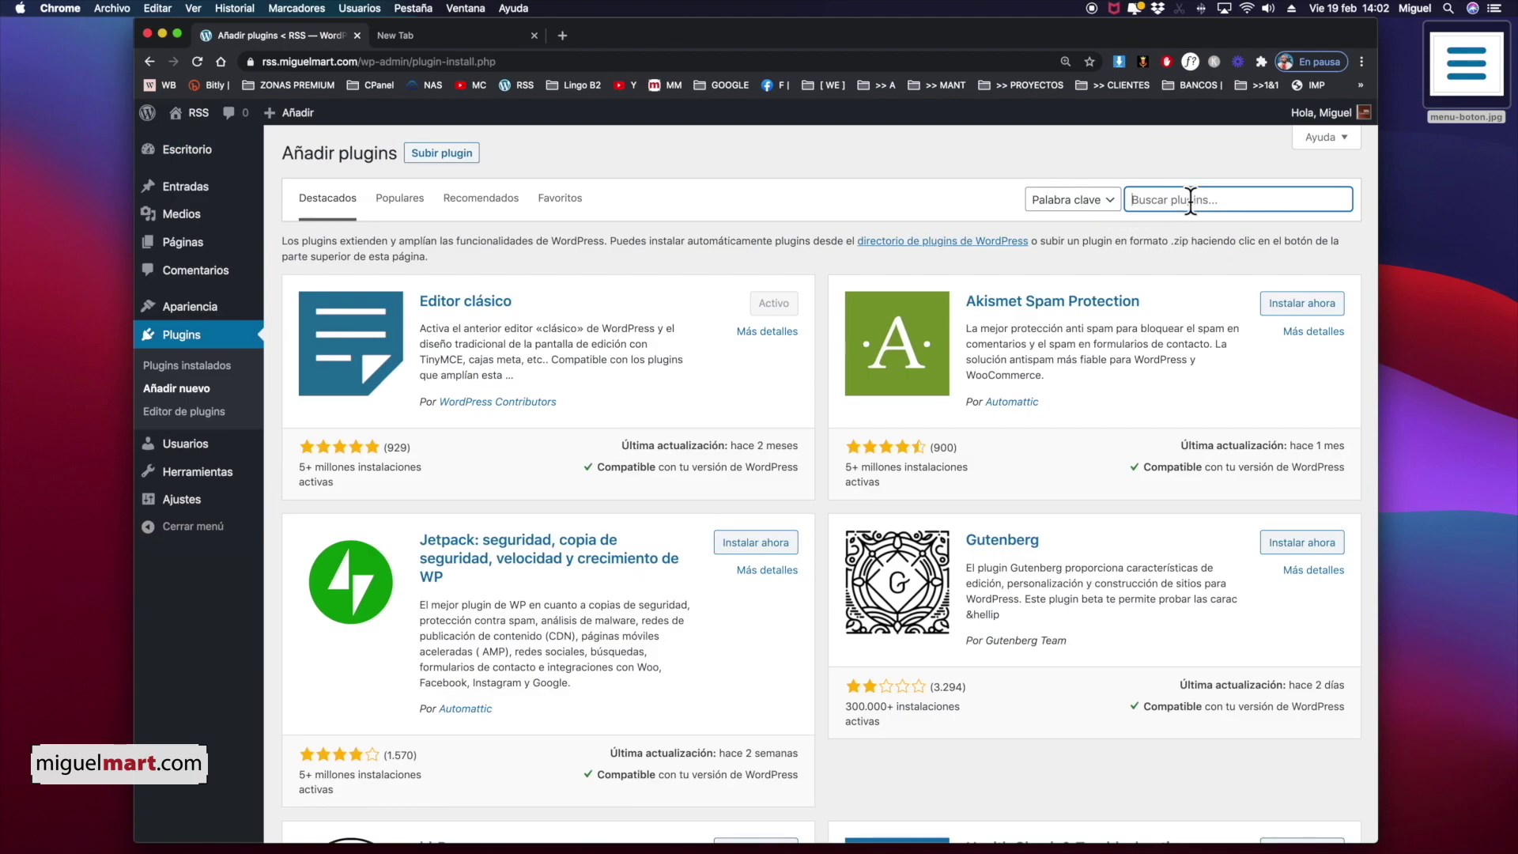
text(Client Dash)
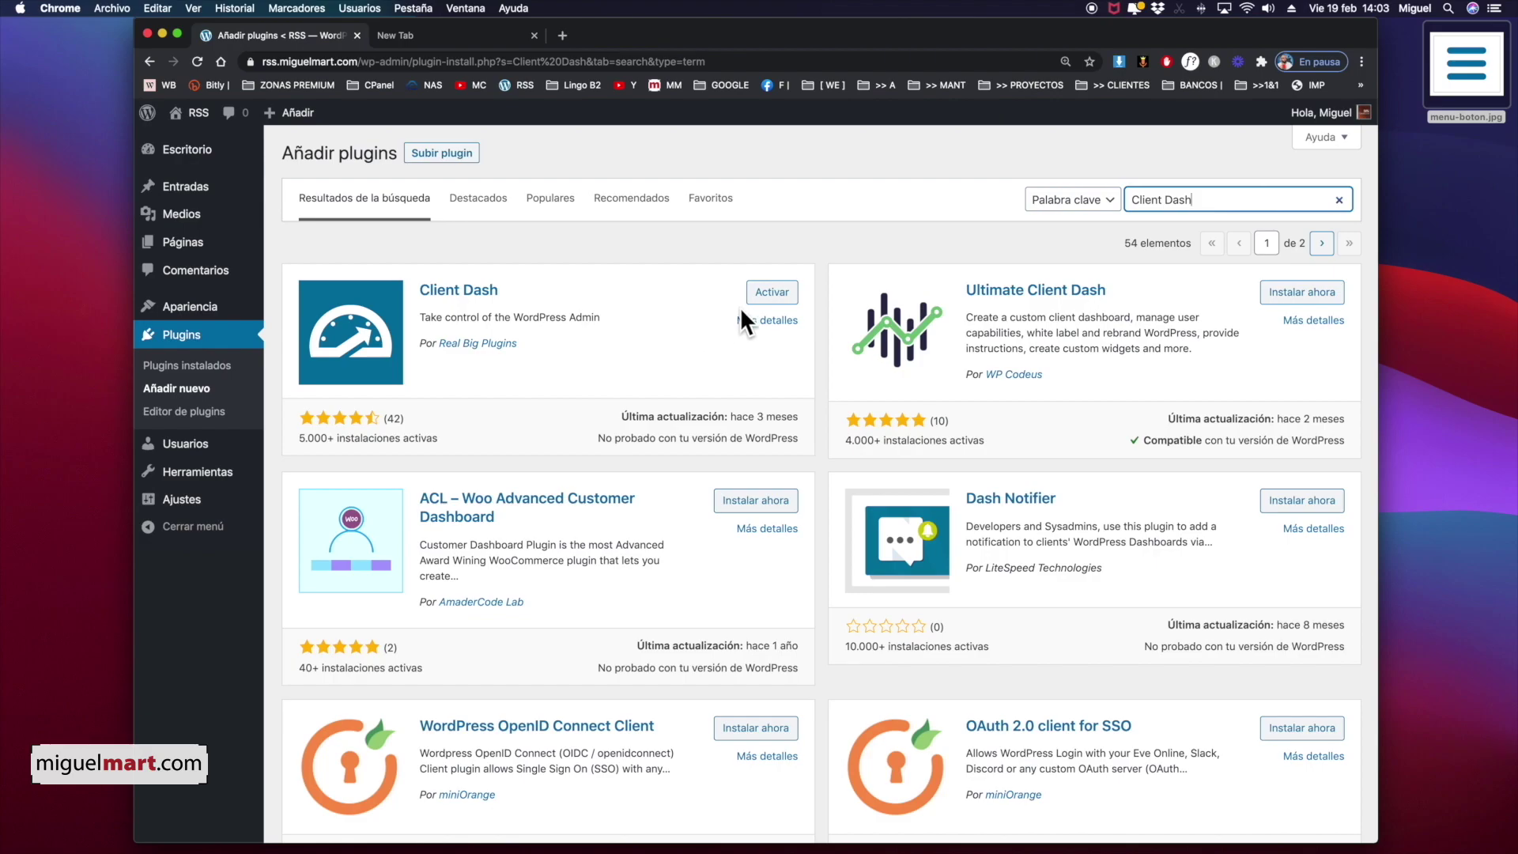
click(775, 304)
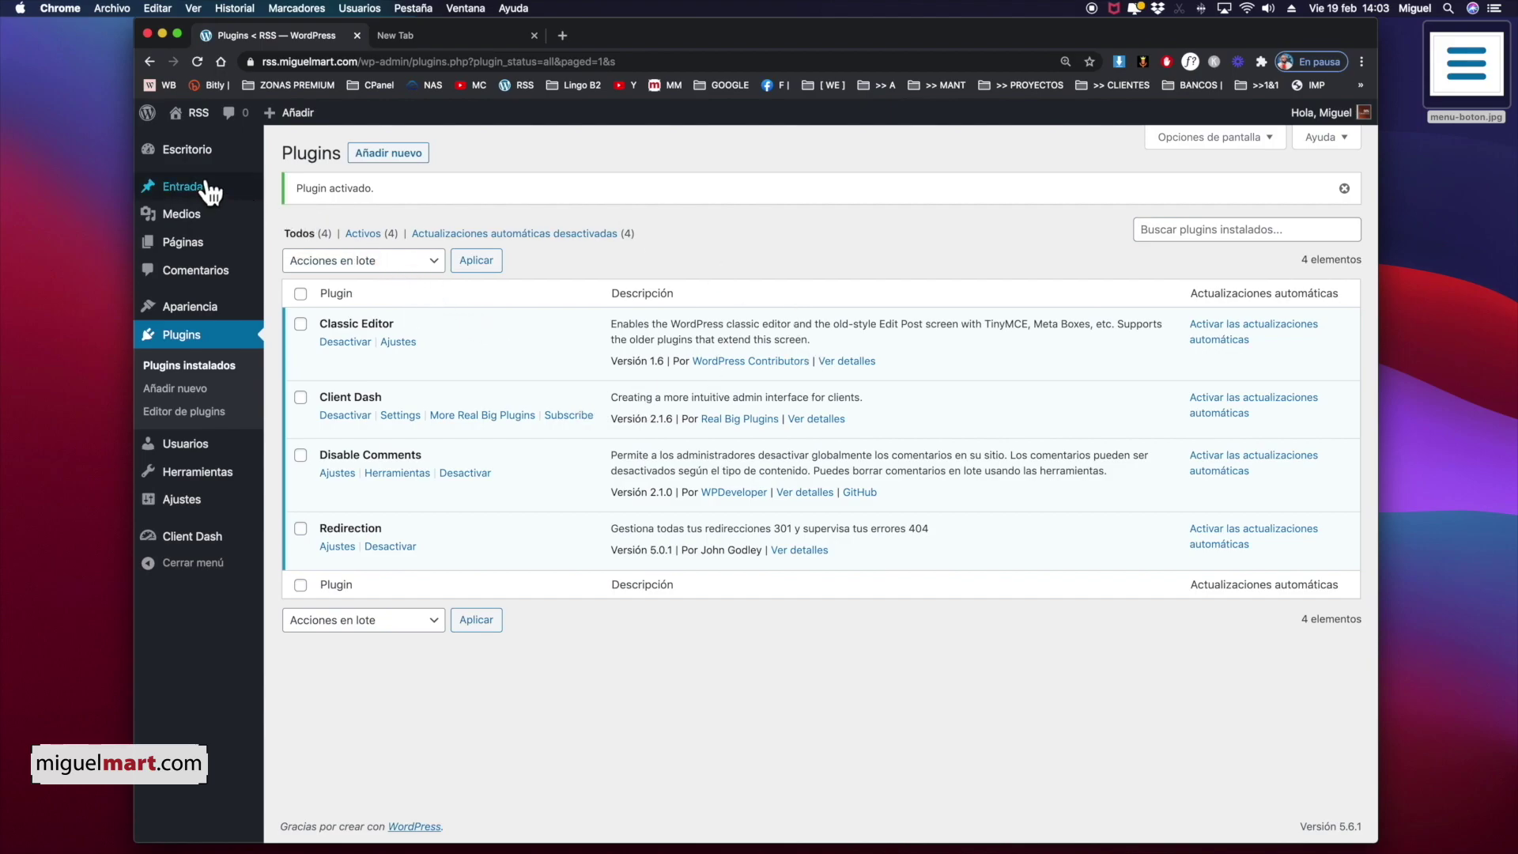
Go to the dashboard and place the Help box in the second column and the Reports box in the third
click(198, 150)
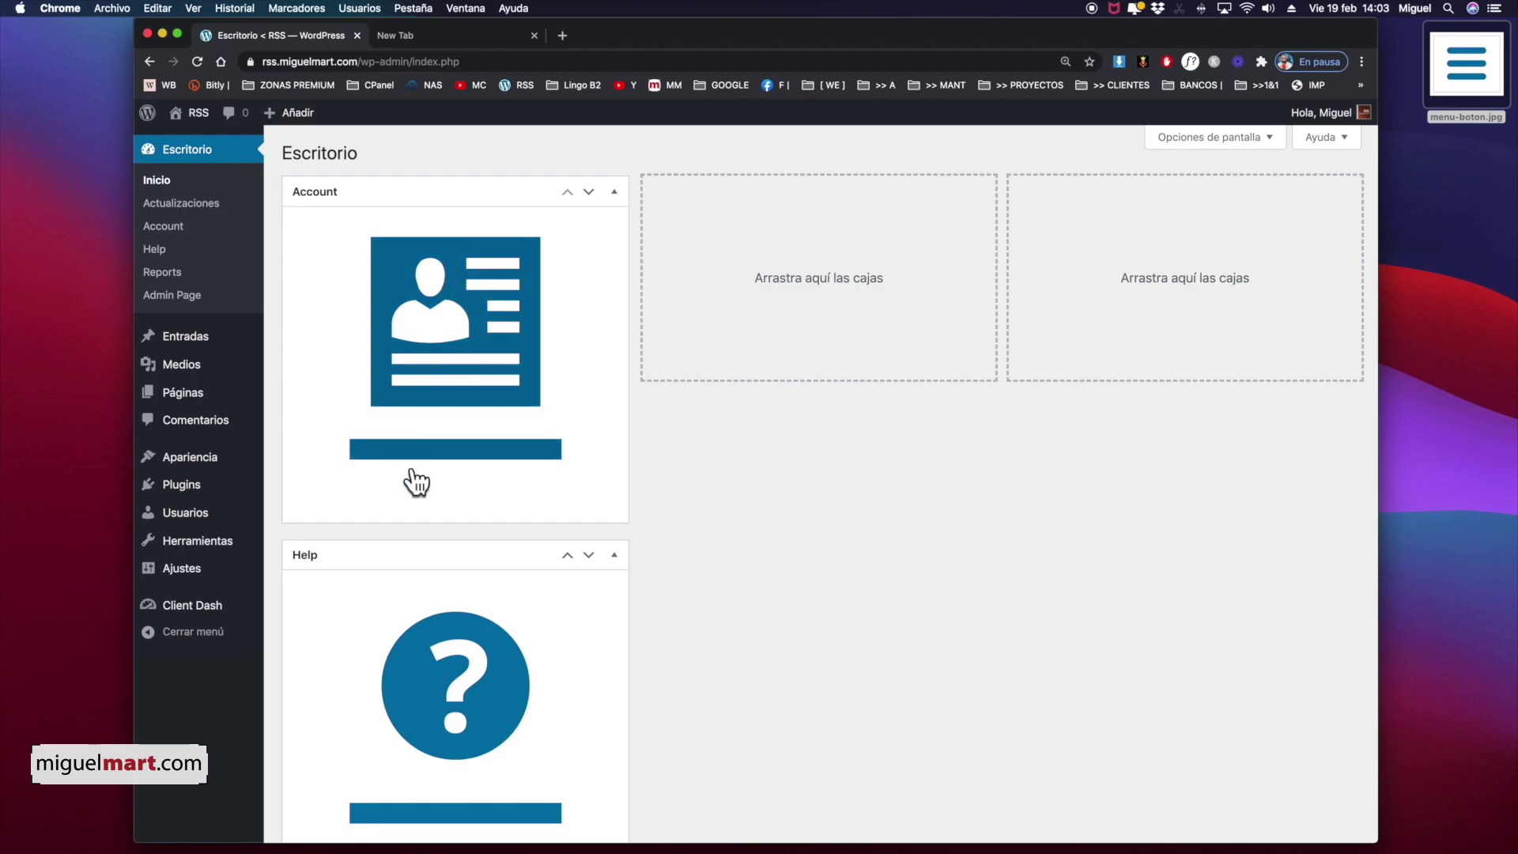
scroll(502, 506, down, 3)
scroll(496, 482, down, 4)
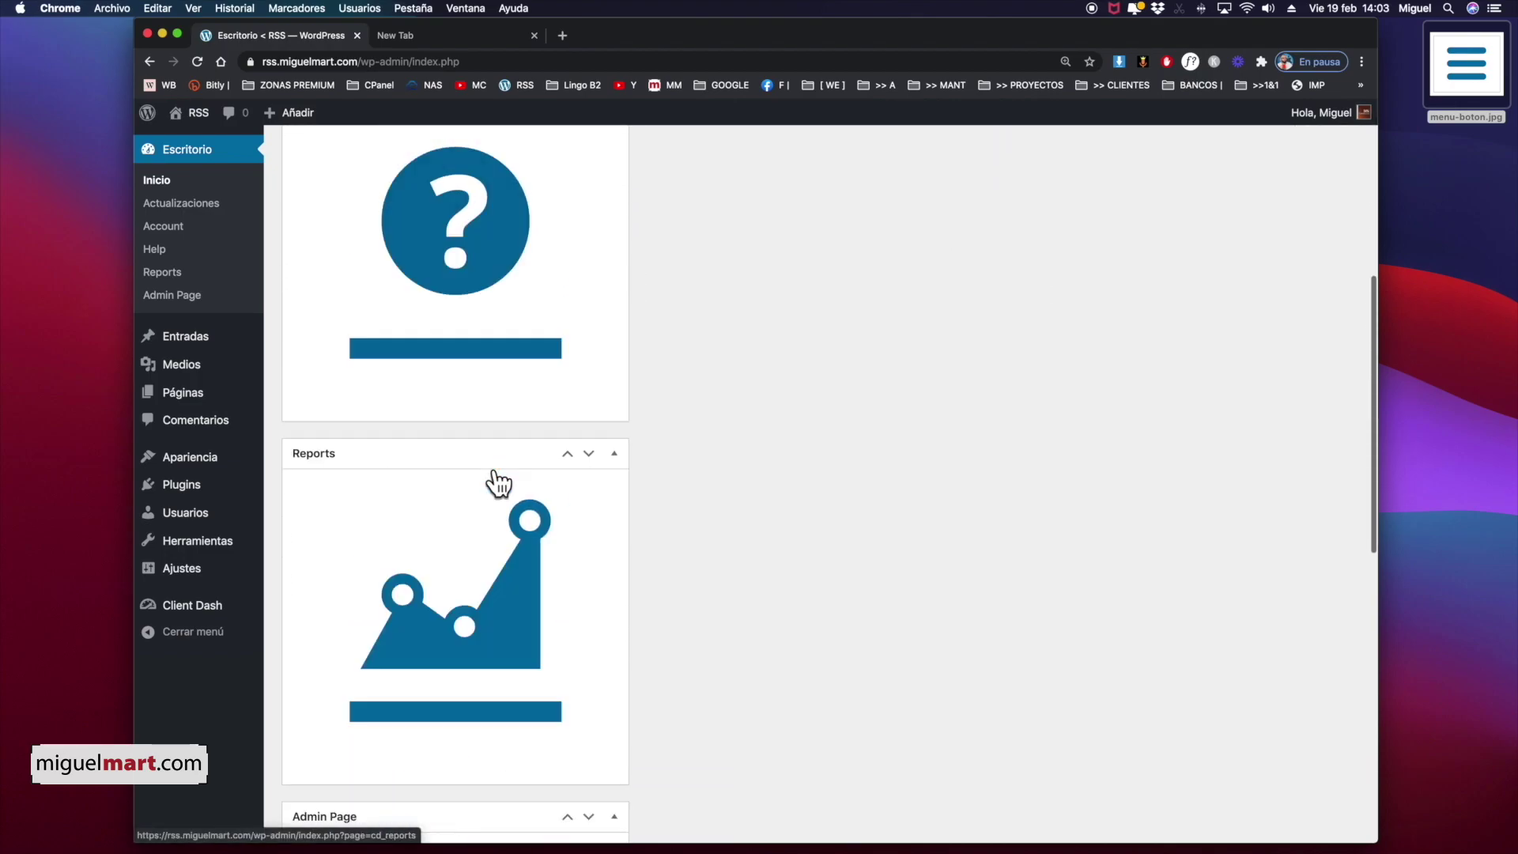
scroll(496, 482, up, 6)
drag(491, 568, 845, 264)
drag(491, 566, 1162, 218)
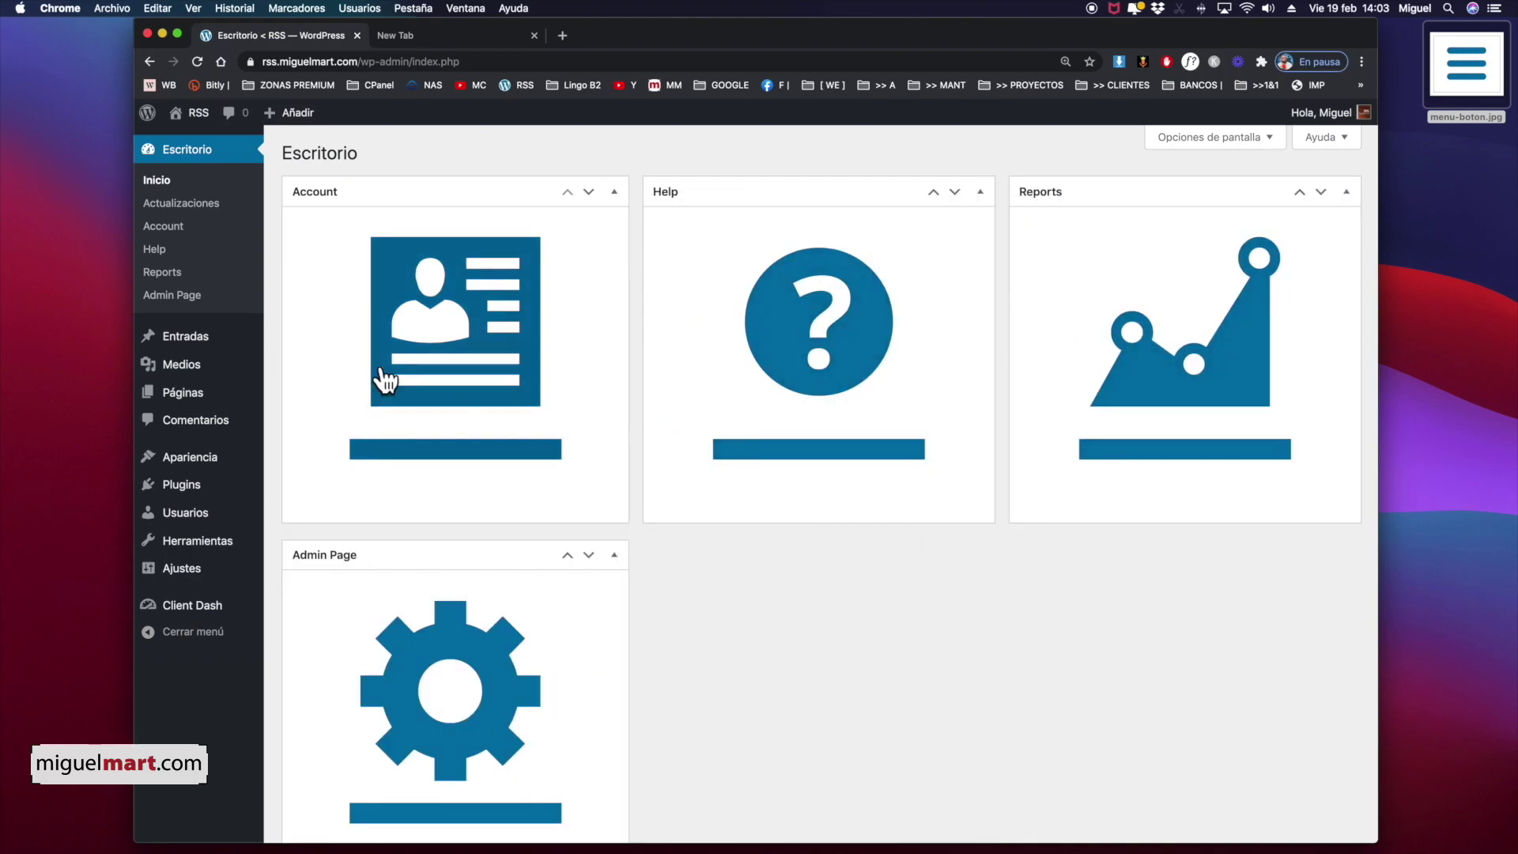
Examine the icon boxes that Client Dash adds to the dashboard, from Account down to Redirect
scroll(485, 559, down, 6)
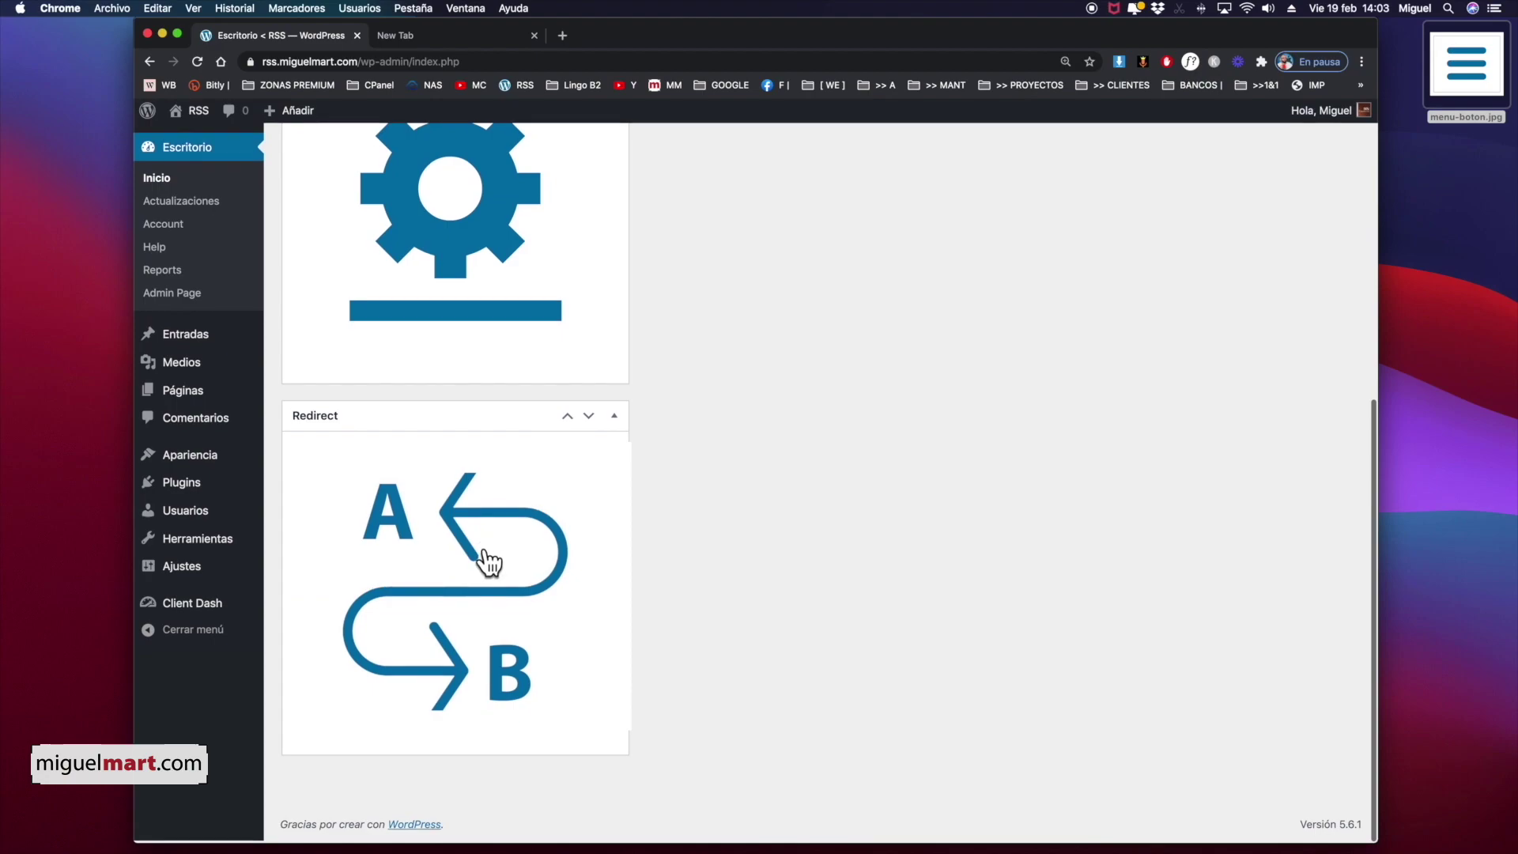
scroll(485, 559, up, 6)
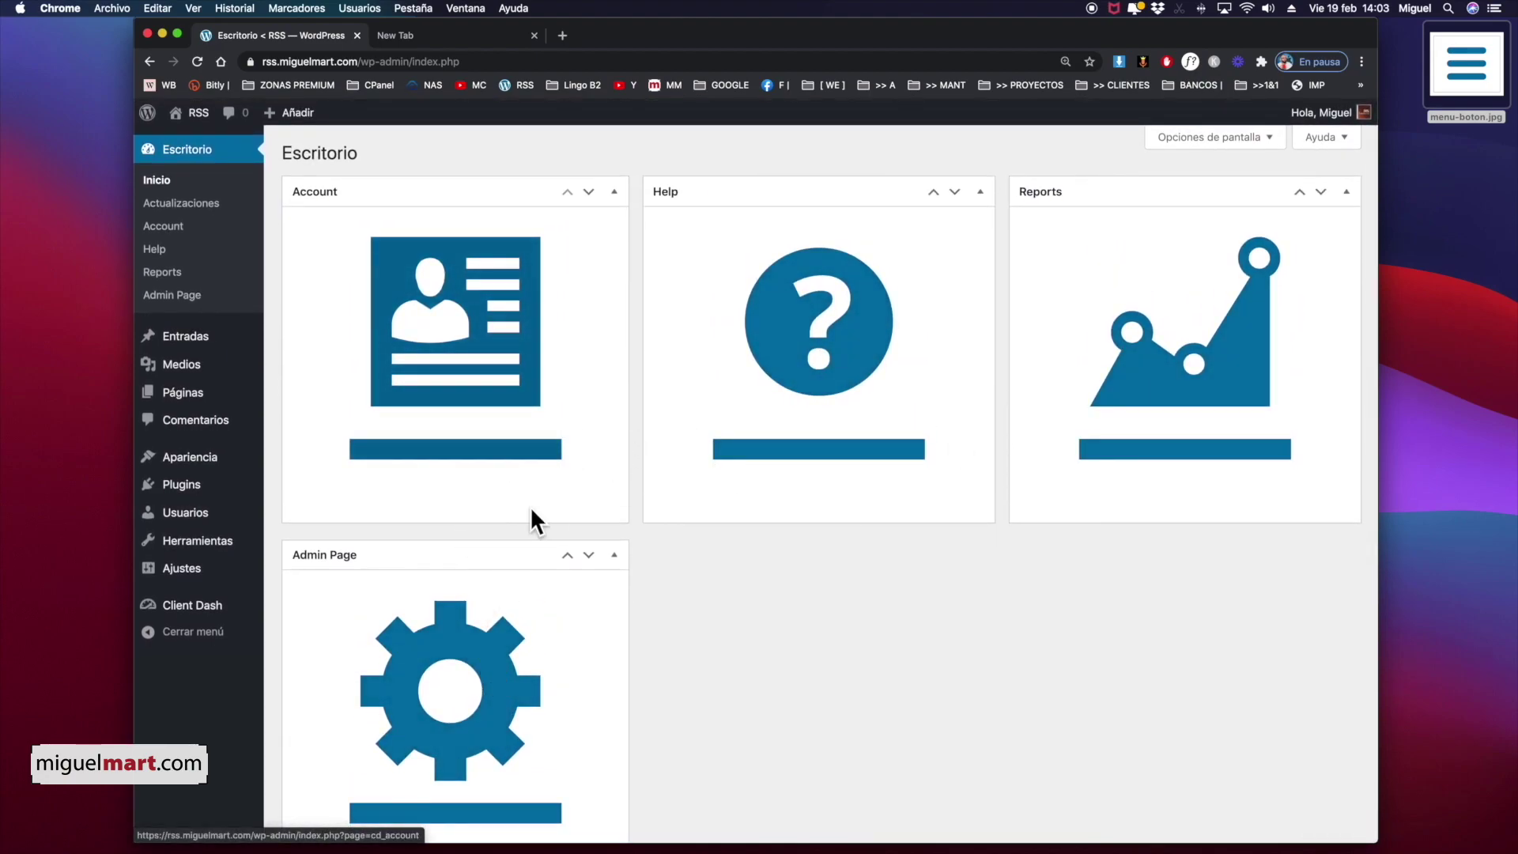
scroll(534, 521, down, 4)
scroll(550, 562, down, 3)
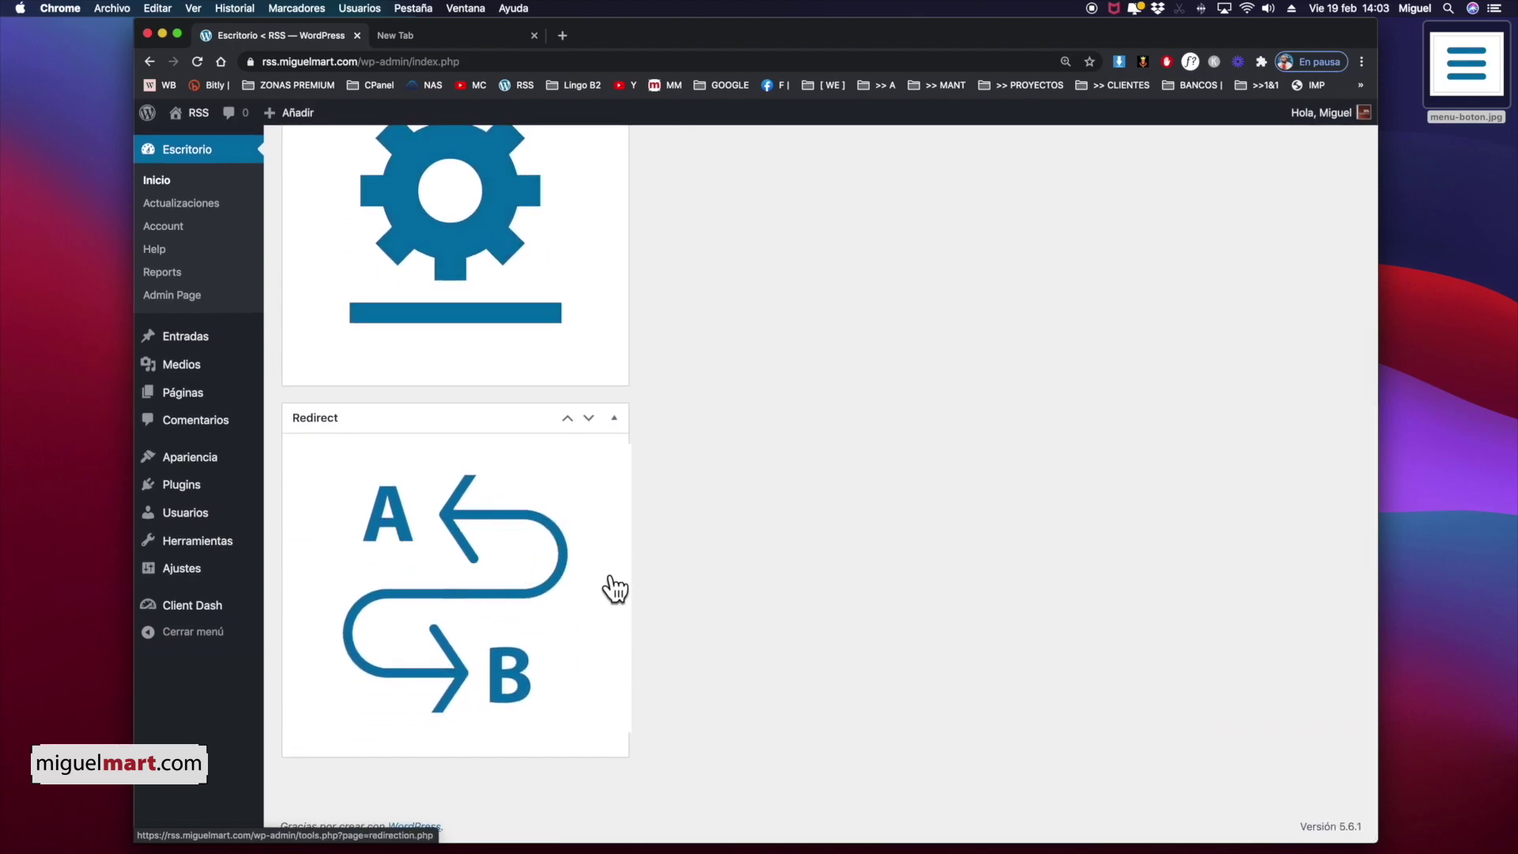
scroll(509, 577, up, 7)
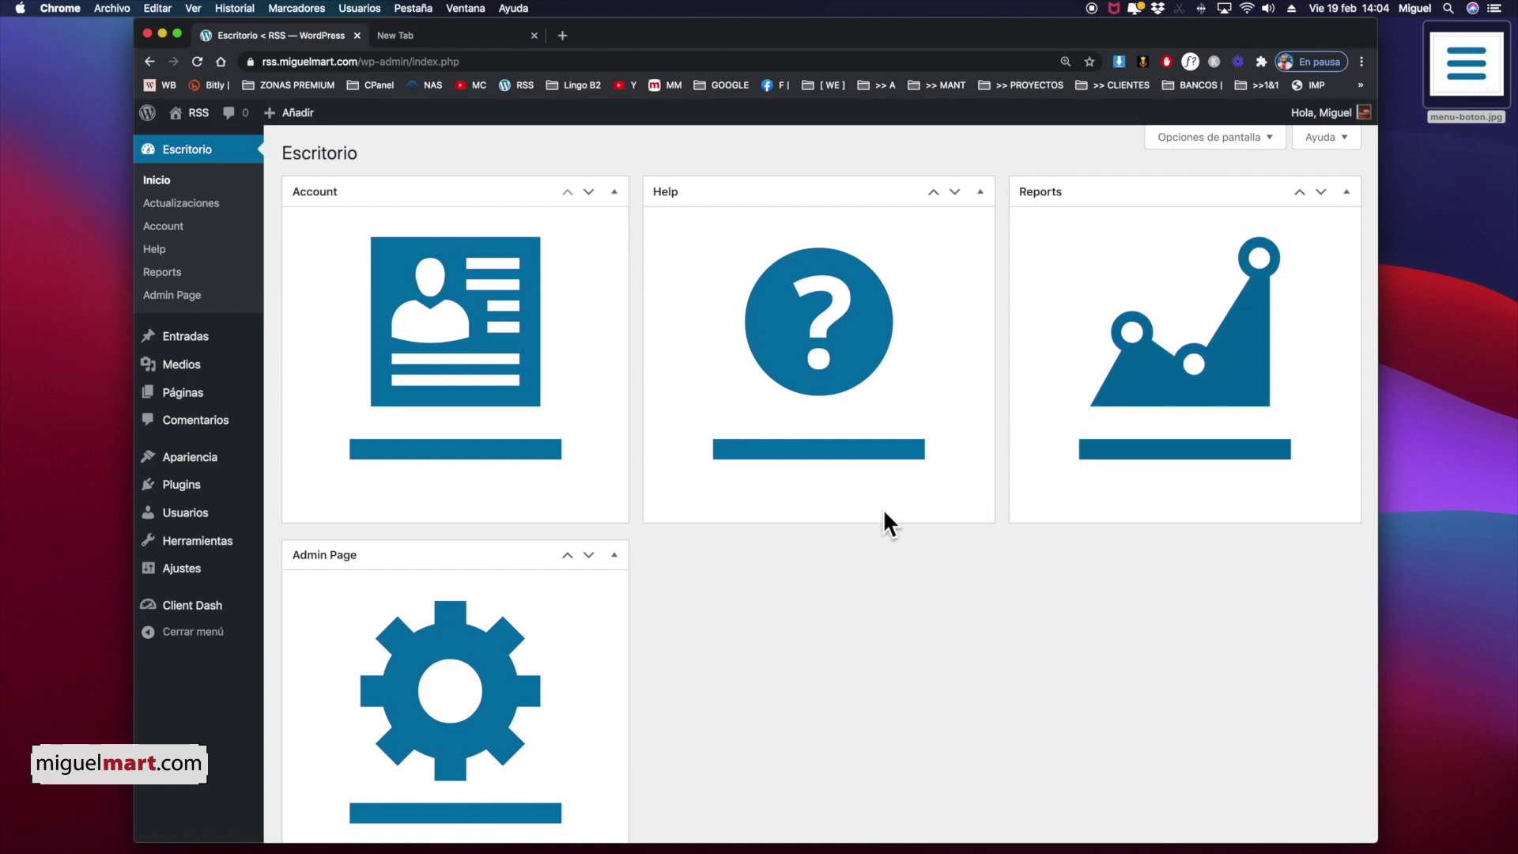
scroll(817, 519, down, 5)
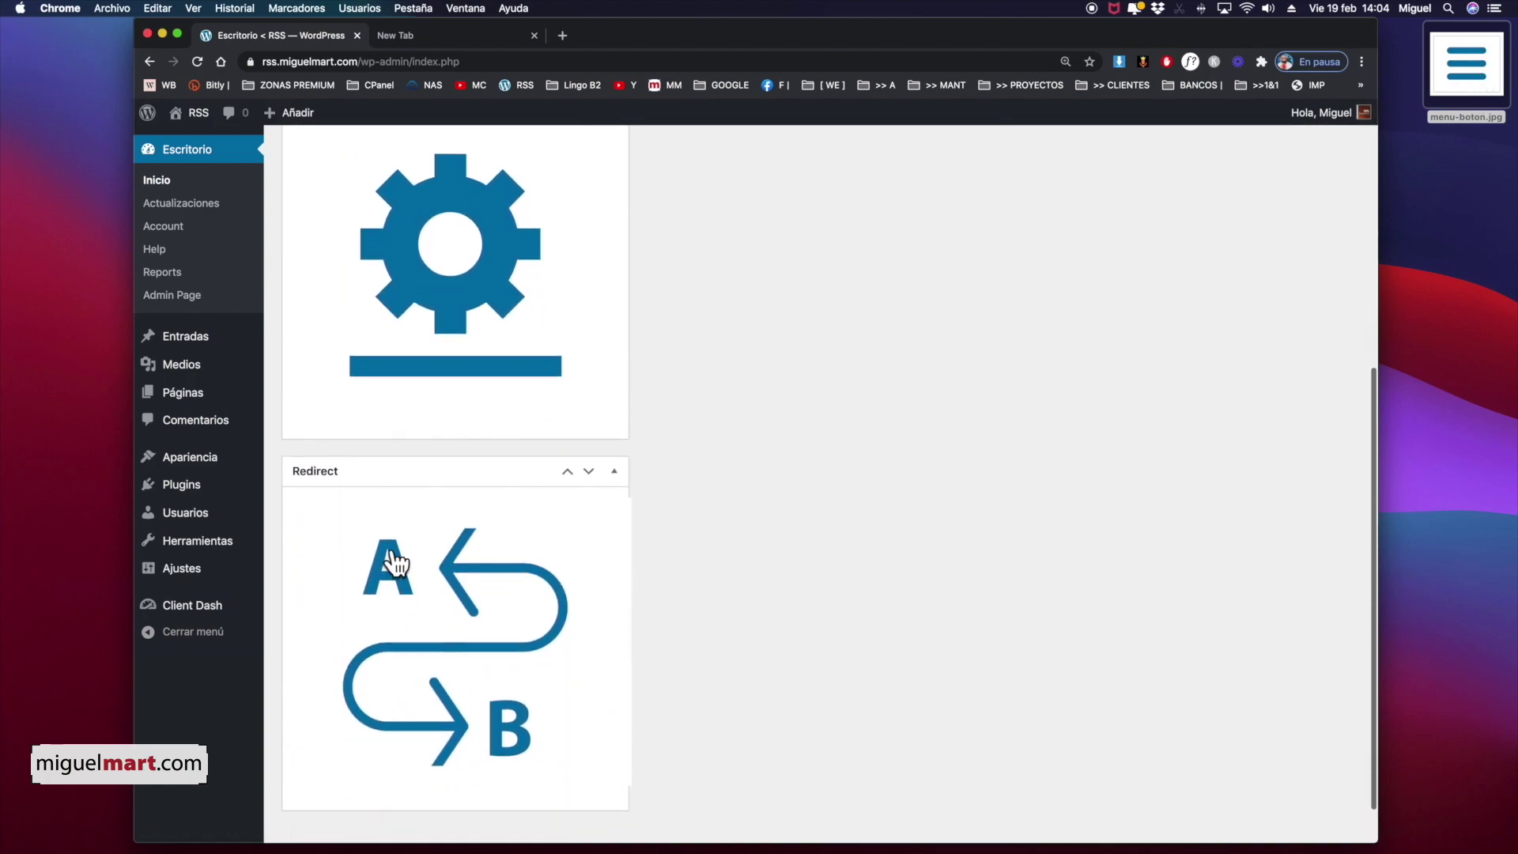
scroll(467, 610, up, 2)
scroll(467, 610, up, 6)
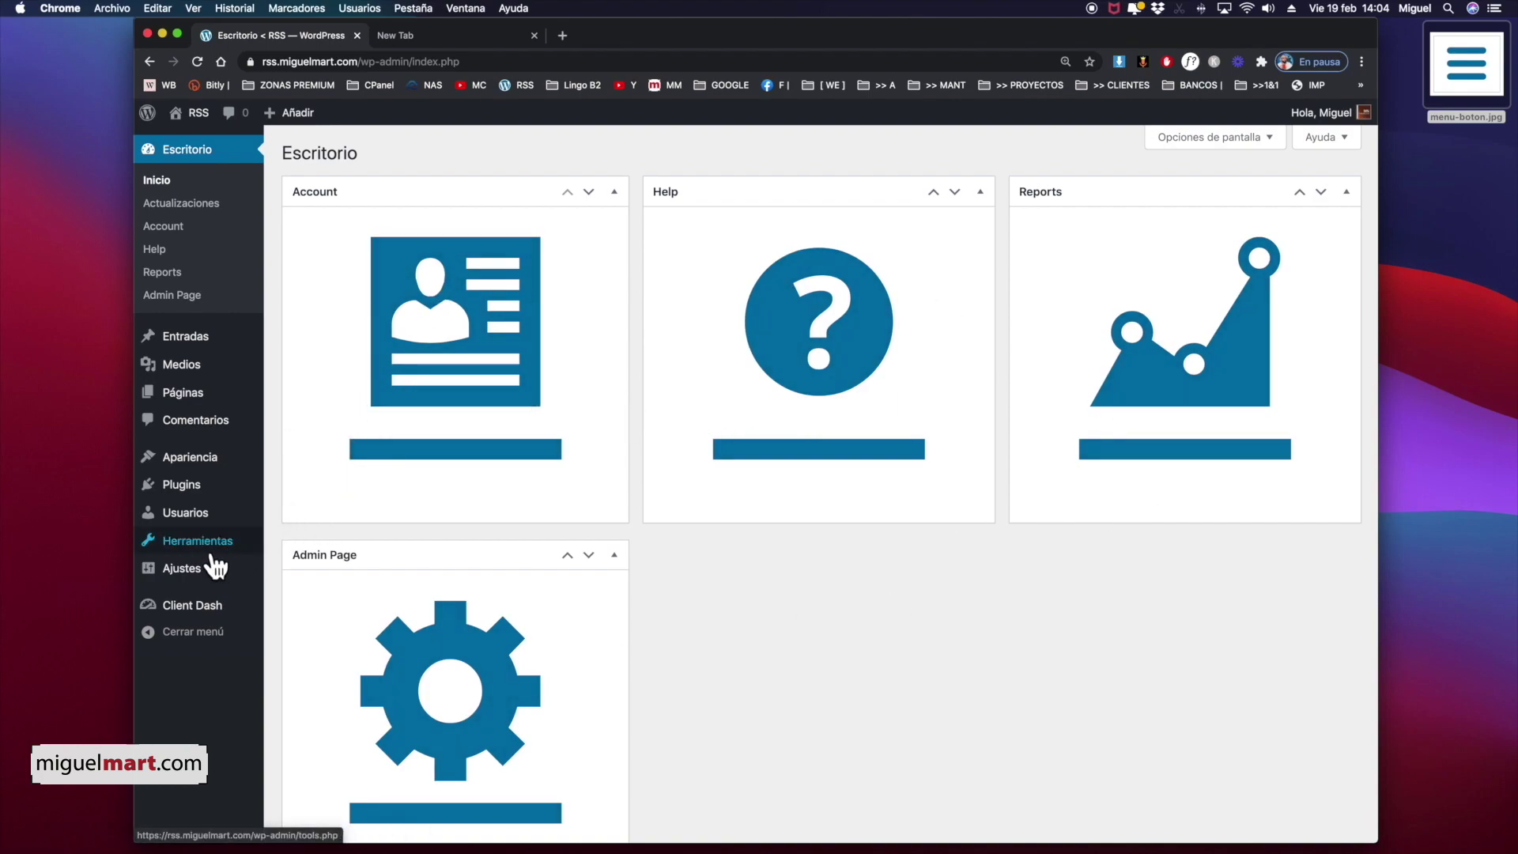
Open the Client Dash admin customizer, examine its Menu items and return to the customizer overview
mouse_move(182, 611)
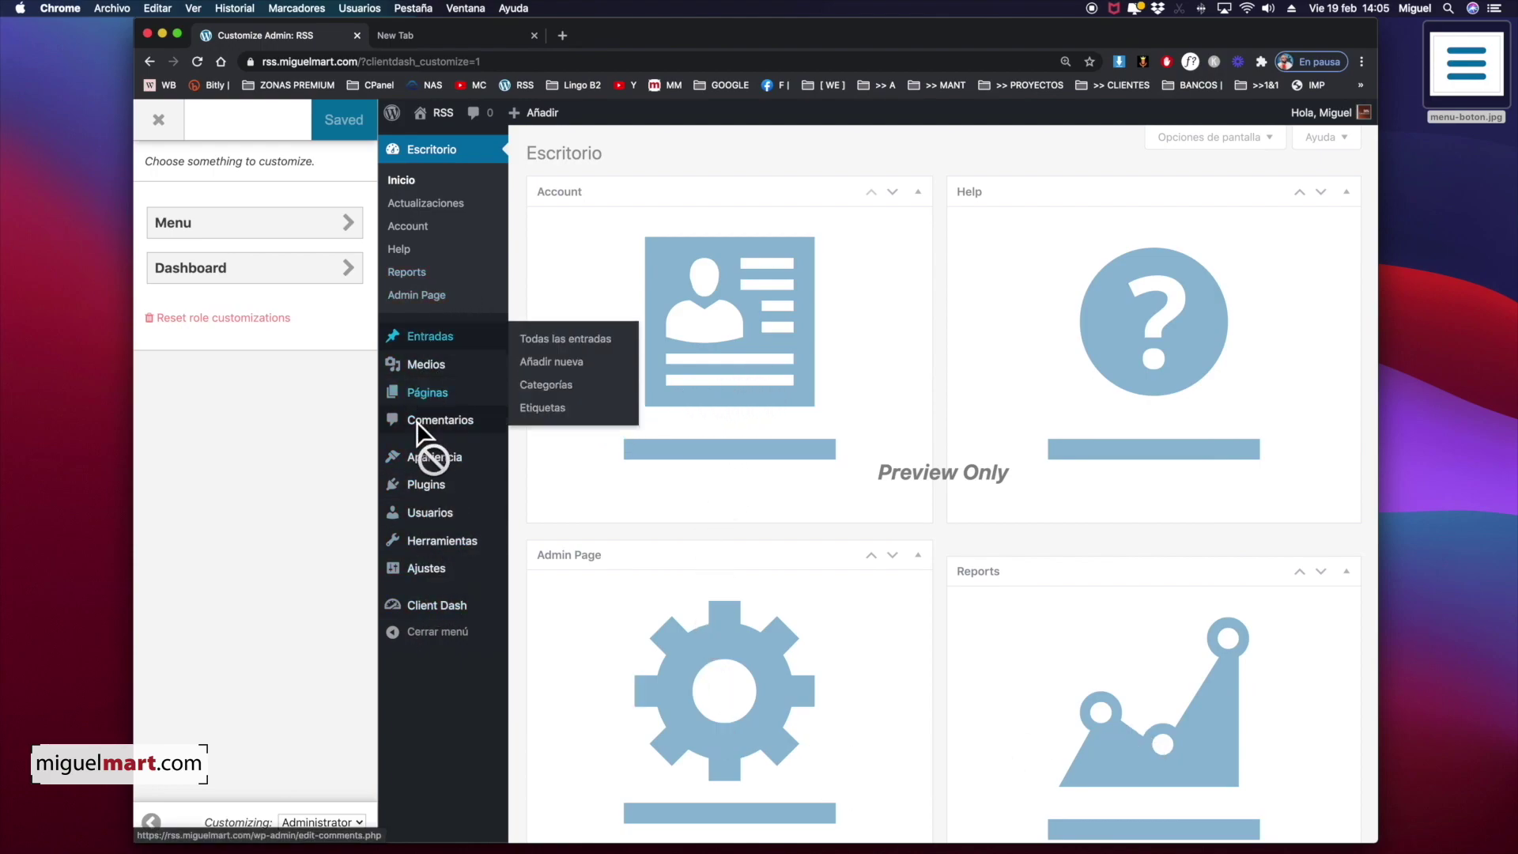
mouse_move(443, 391)
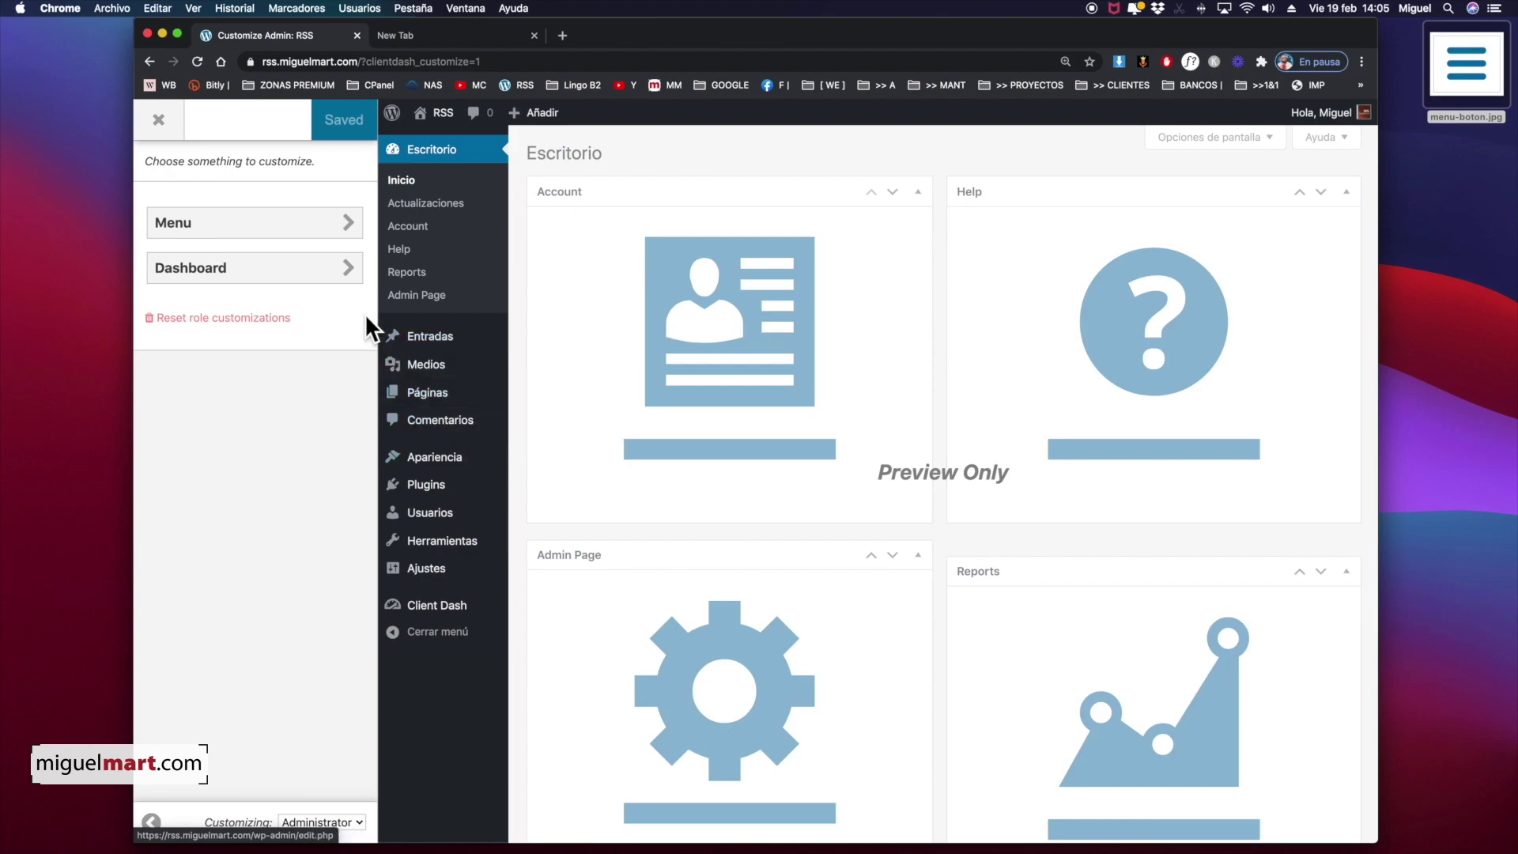
click(269, 229)
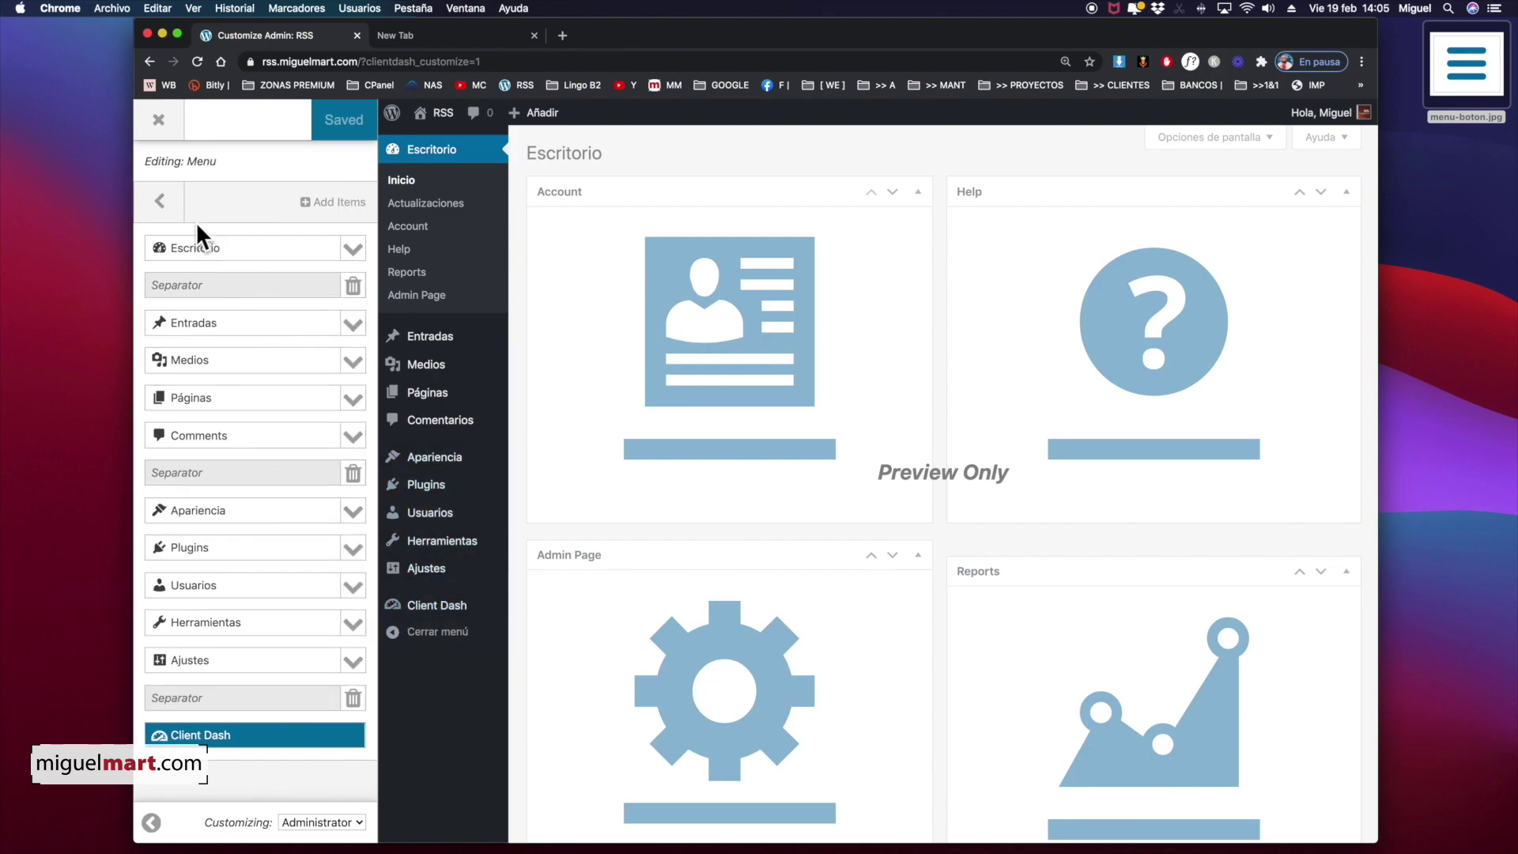
click(162, 204)
Open the customizer's Dashboard section to edit the dashboard boxes for the Administrator role
drag(241, 223, 847, 336)
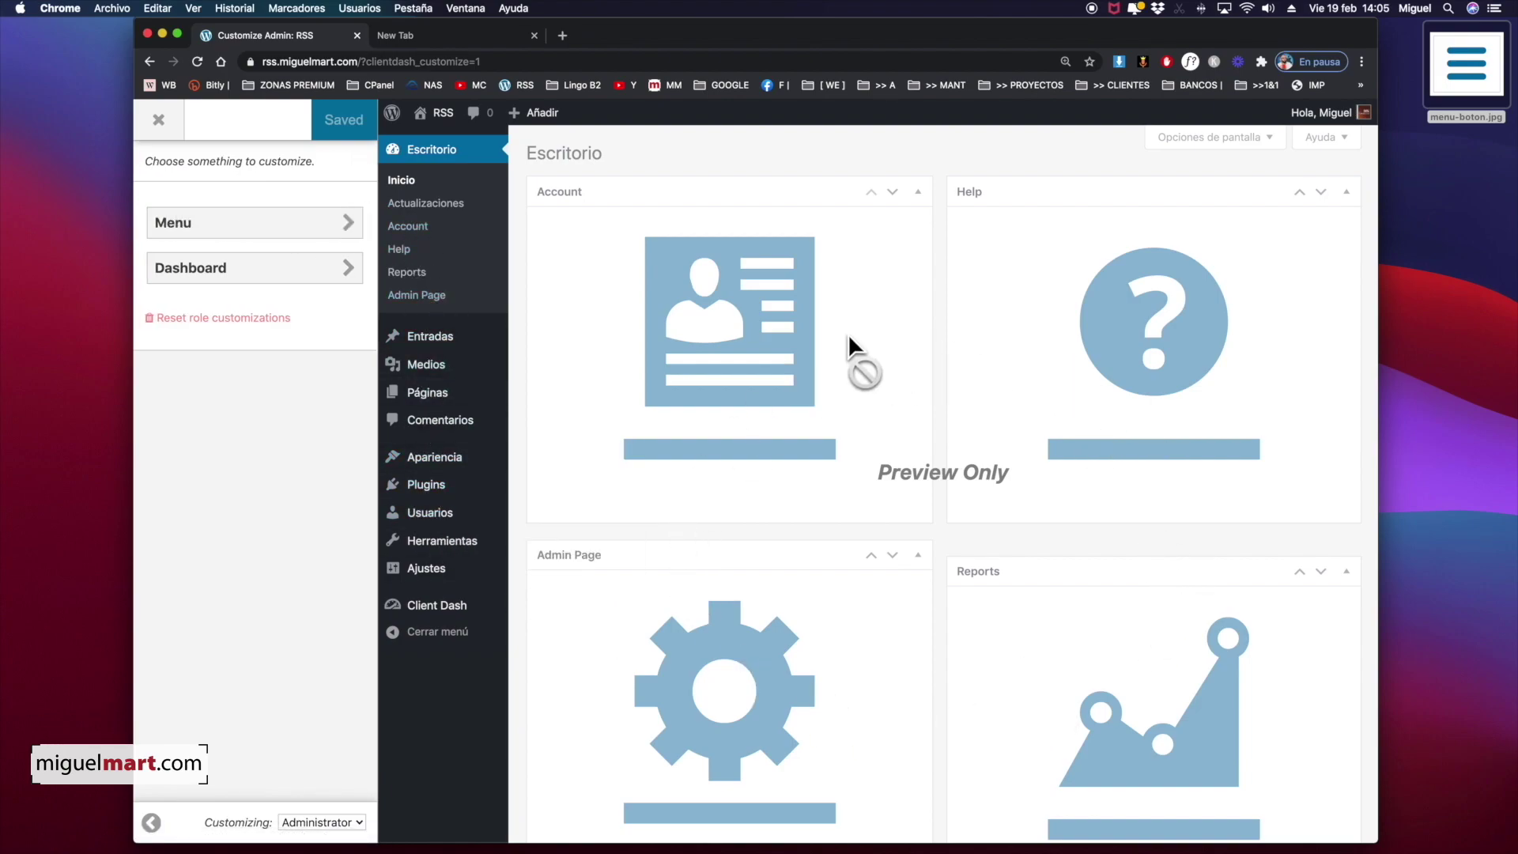
drag(848, 334, 284, 281)
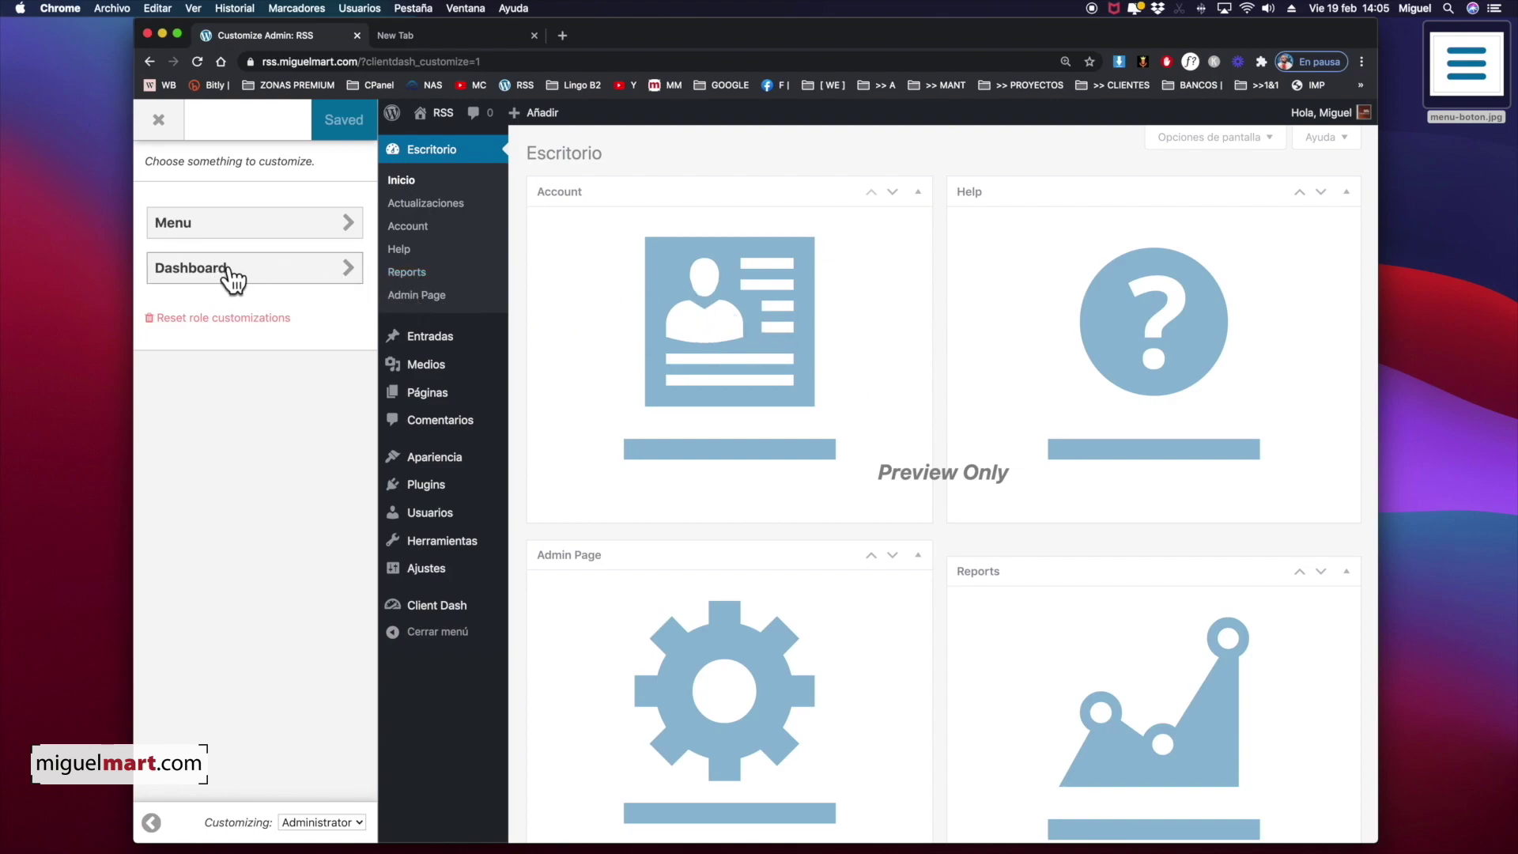
click(267, 271)
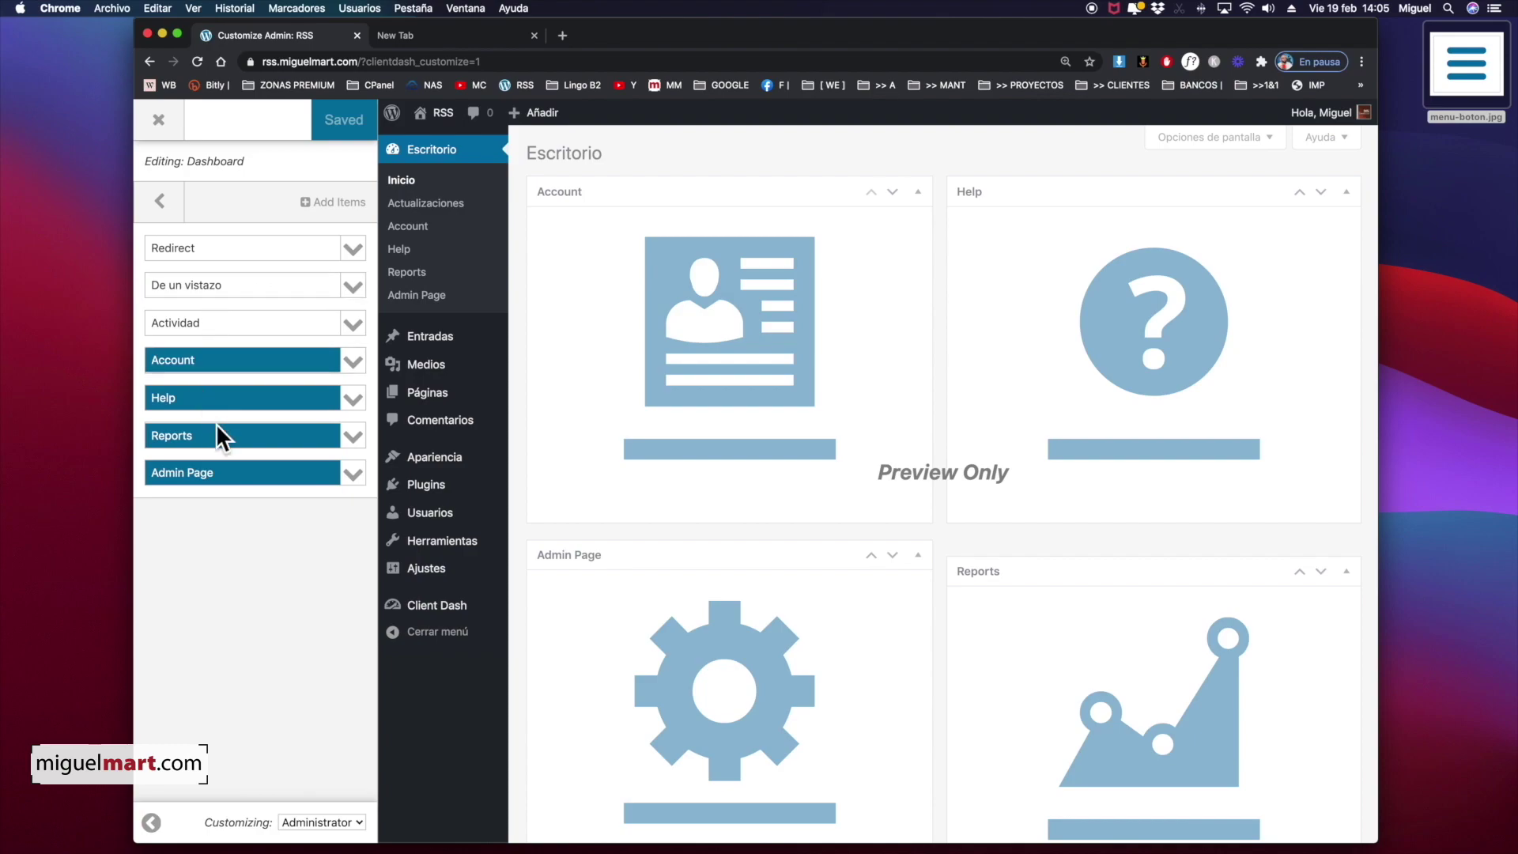
Delete the Account, Help, Actividad and Reports boxes from the Administrator's dashboard items
drag(229, 472, 543, 514)
click(349, 370)
click(200, 457)
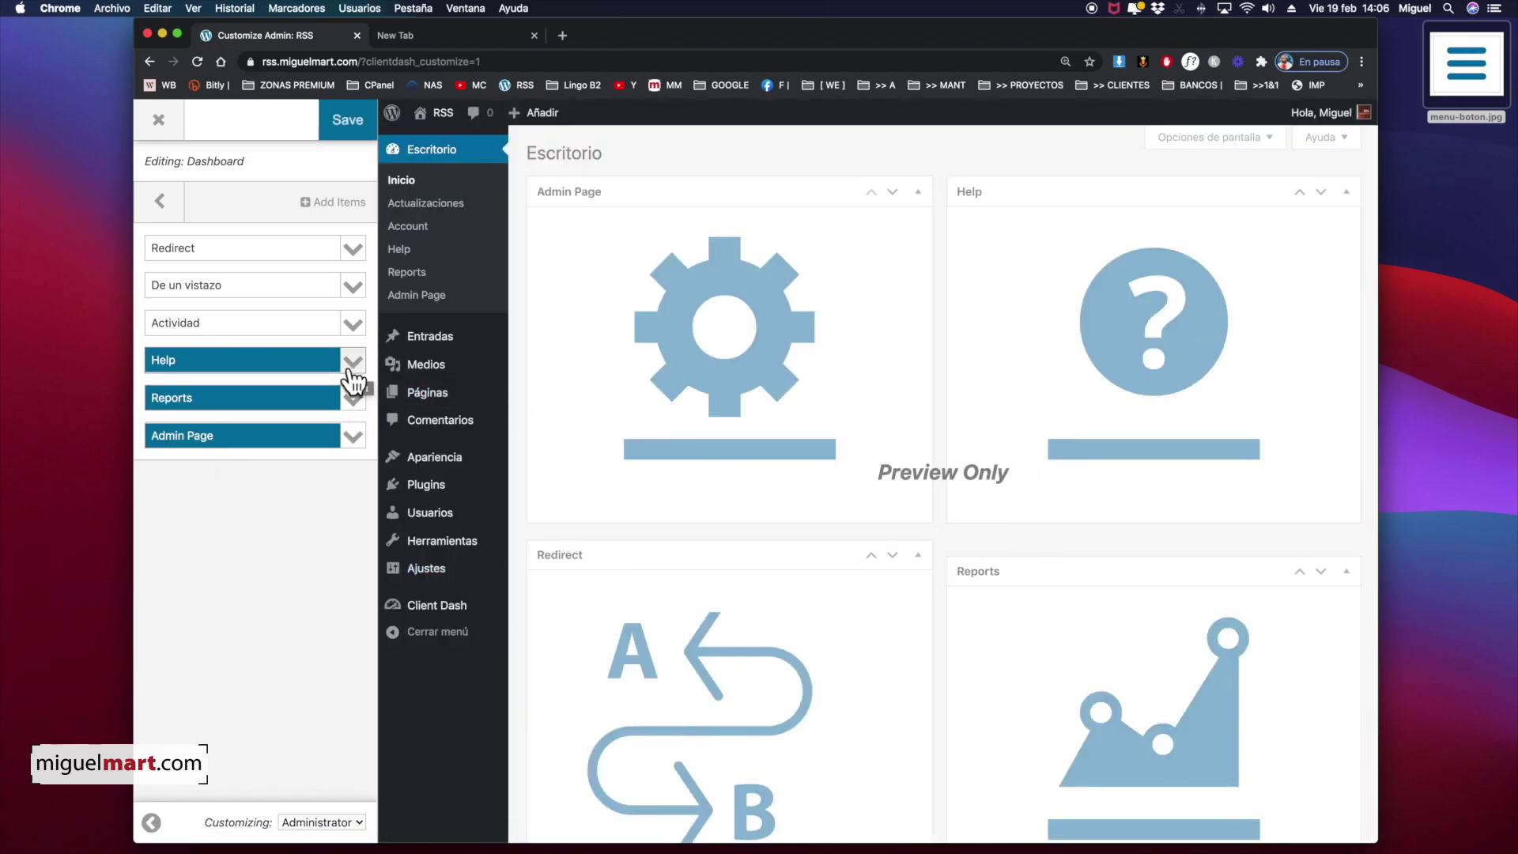
click(353, 362)
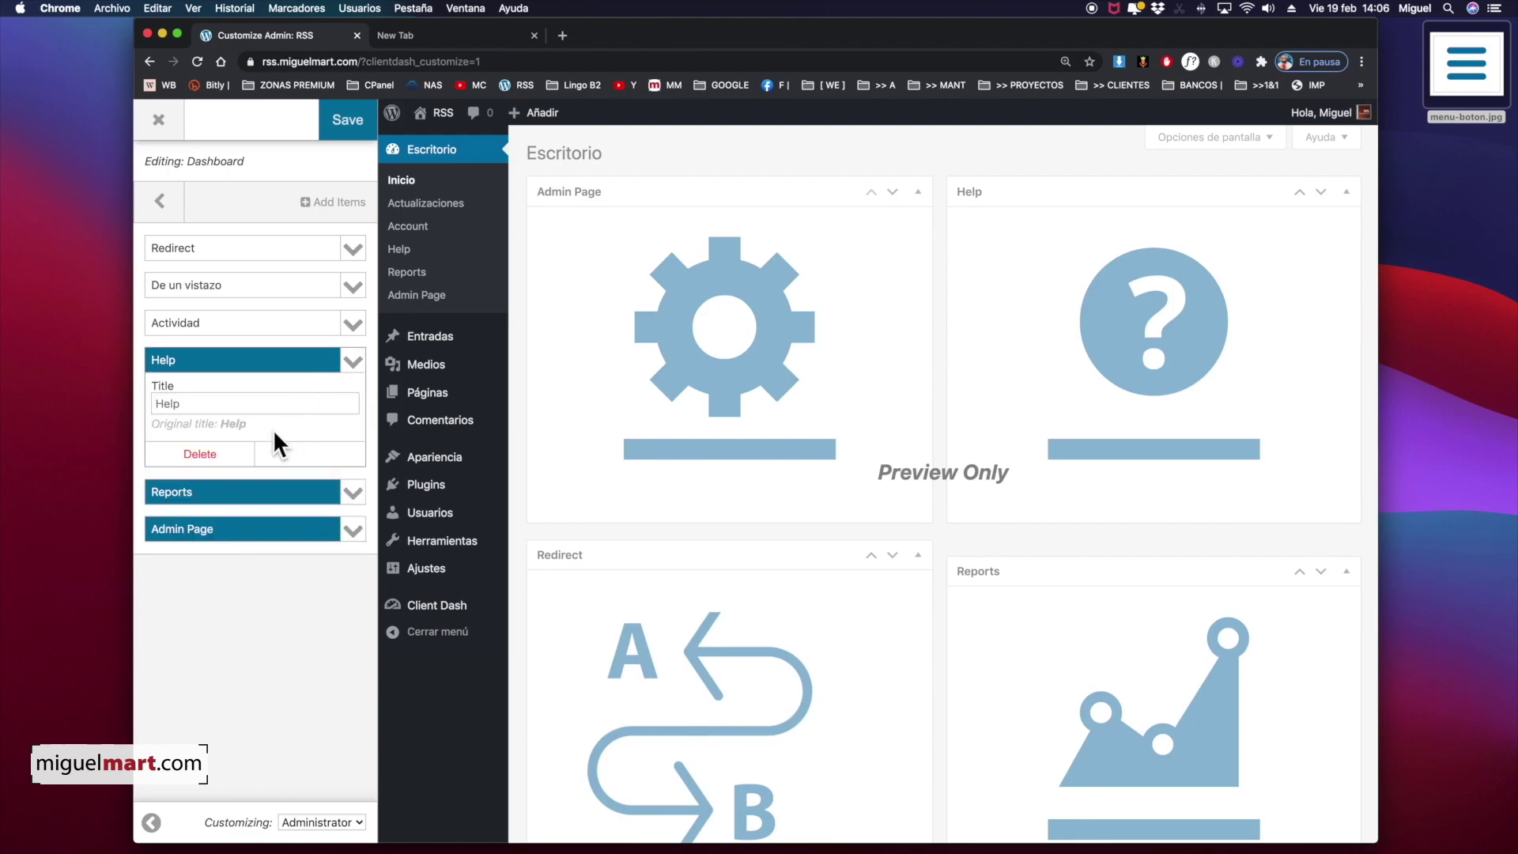
click(201, 453)
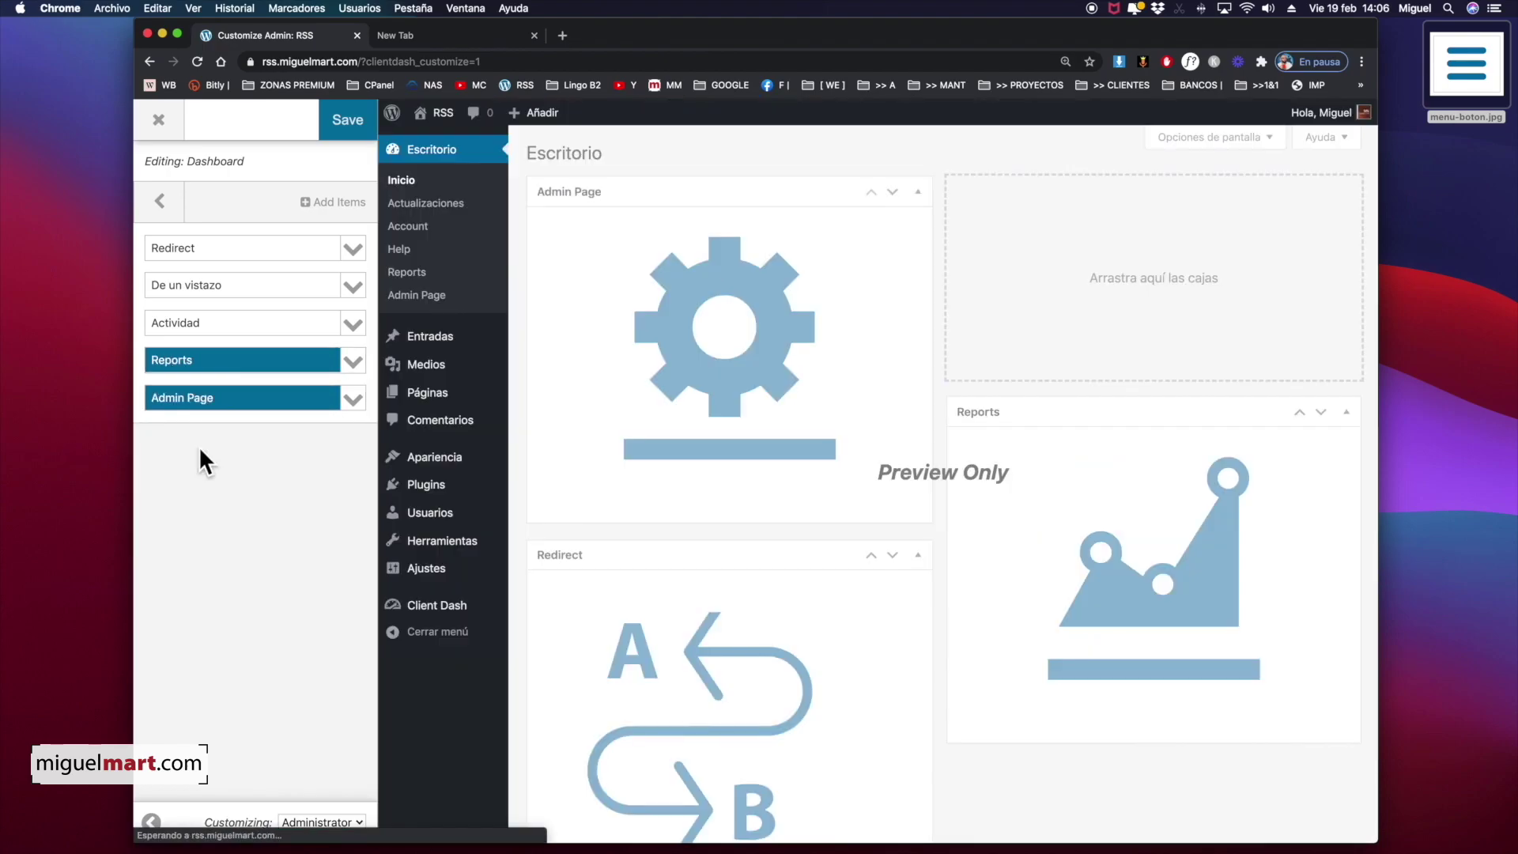
click(354, 328)
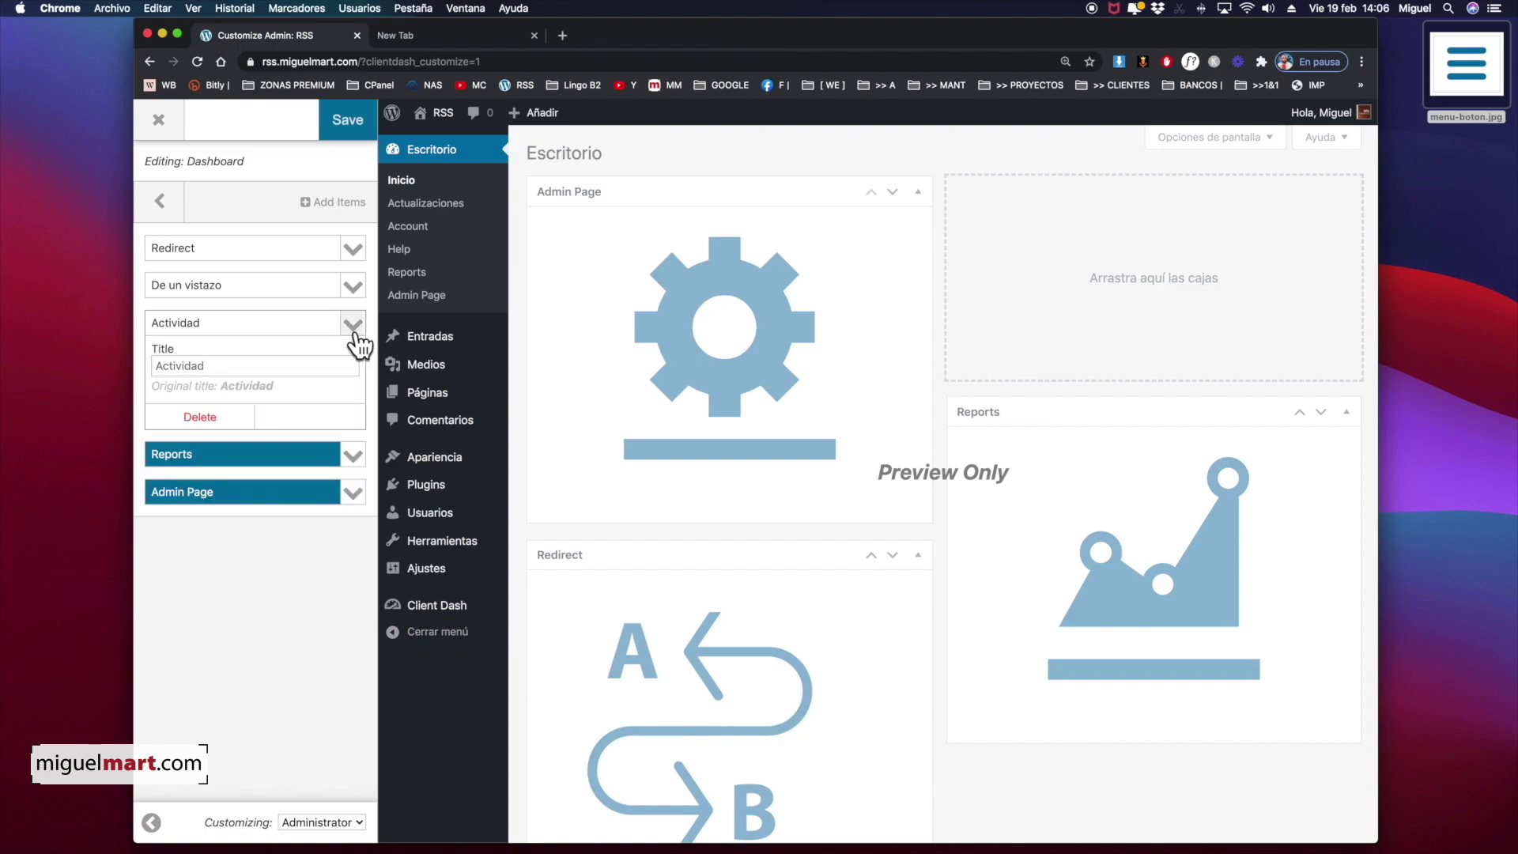
click(261, 419)
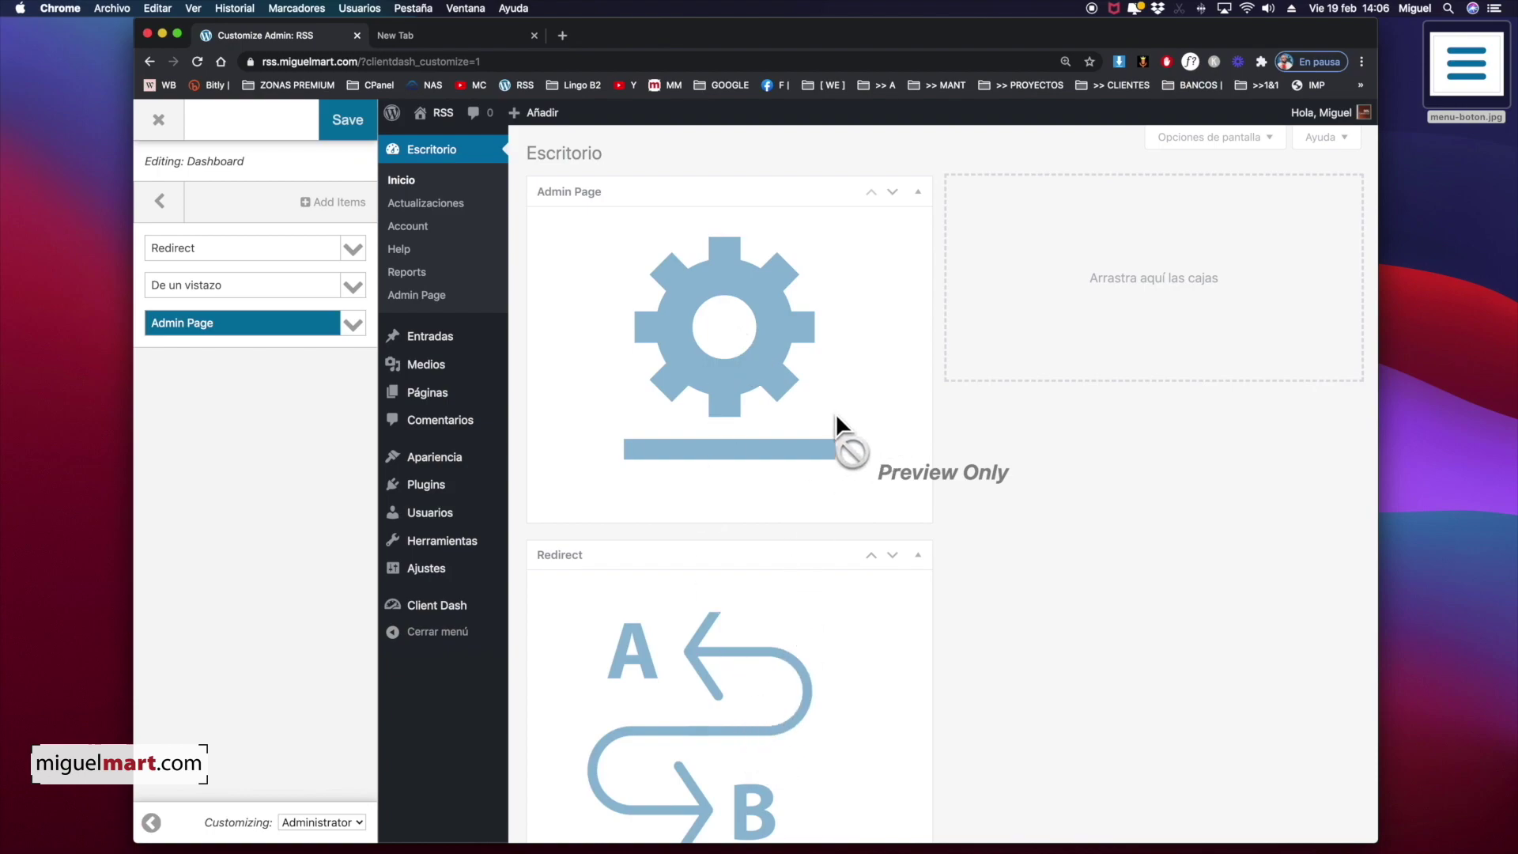
Add a Text/HTML widget to the dashboard items
click(344, 205)
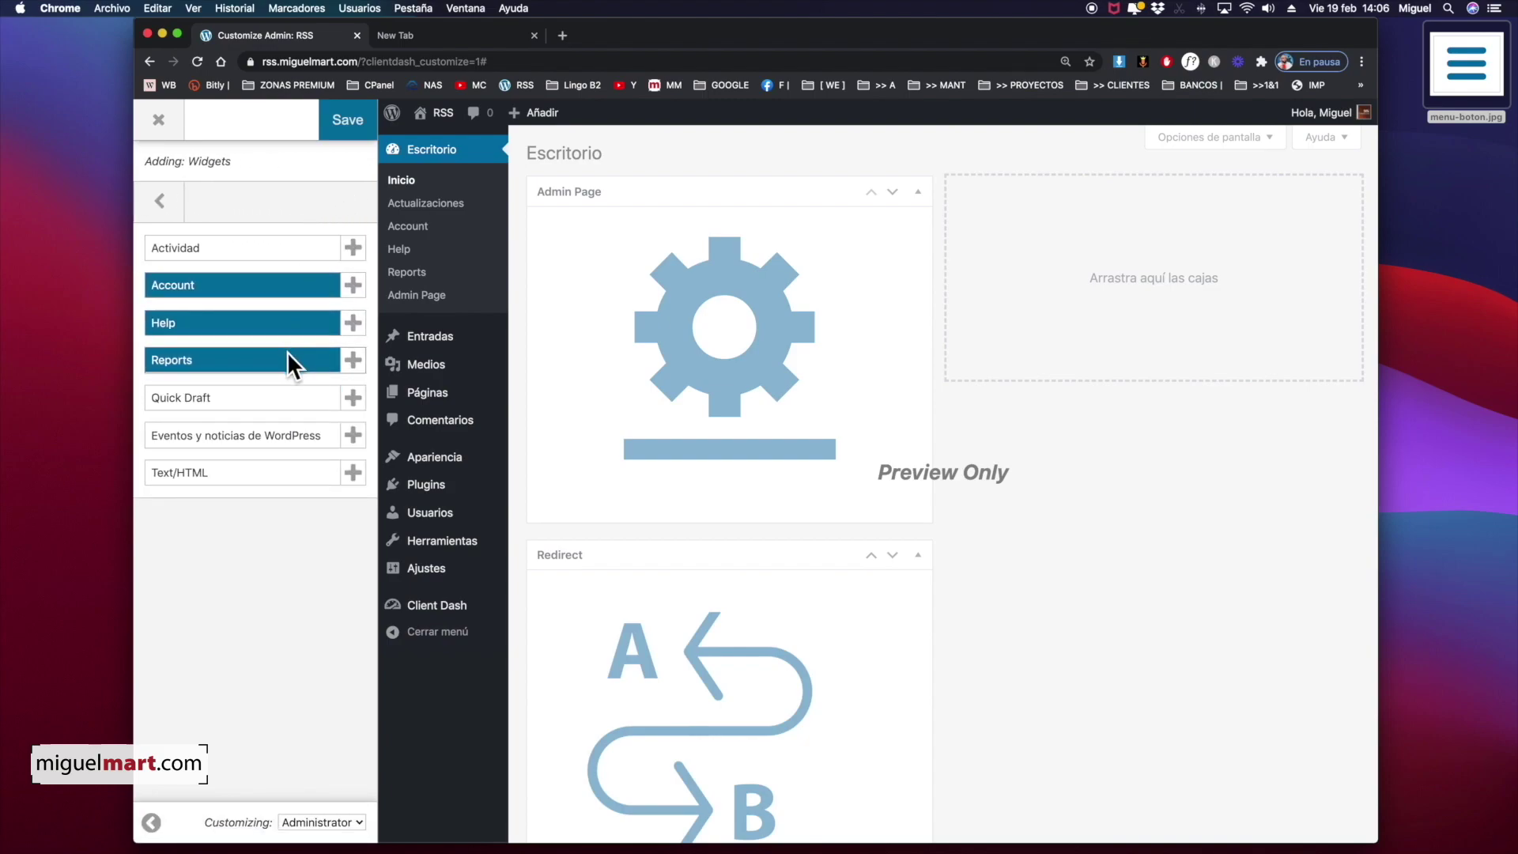
scroll(265, 439, down, 1)
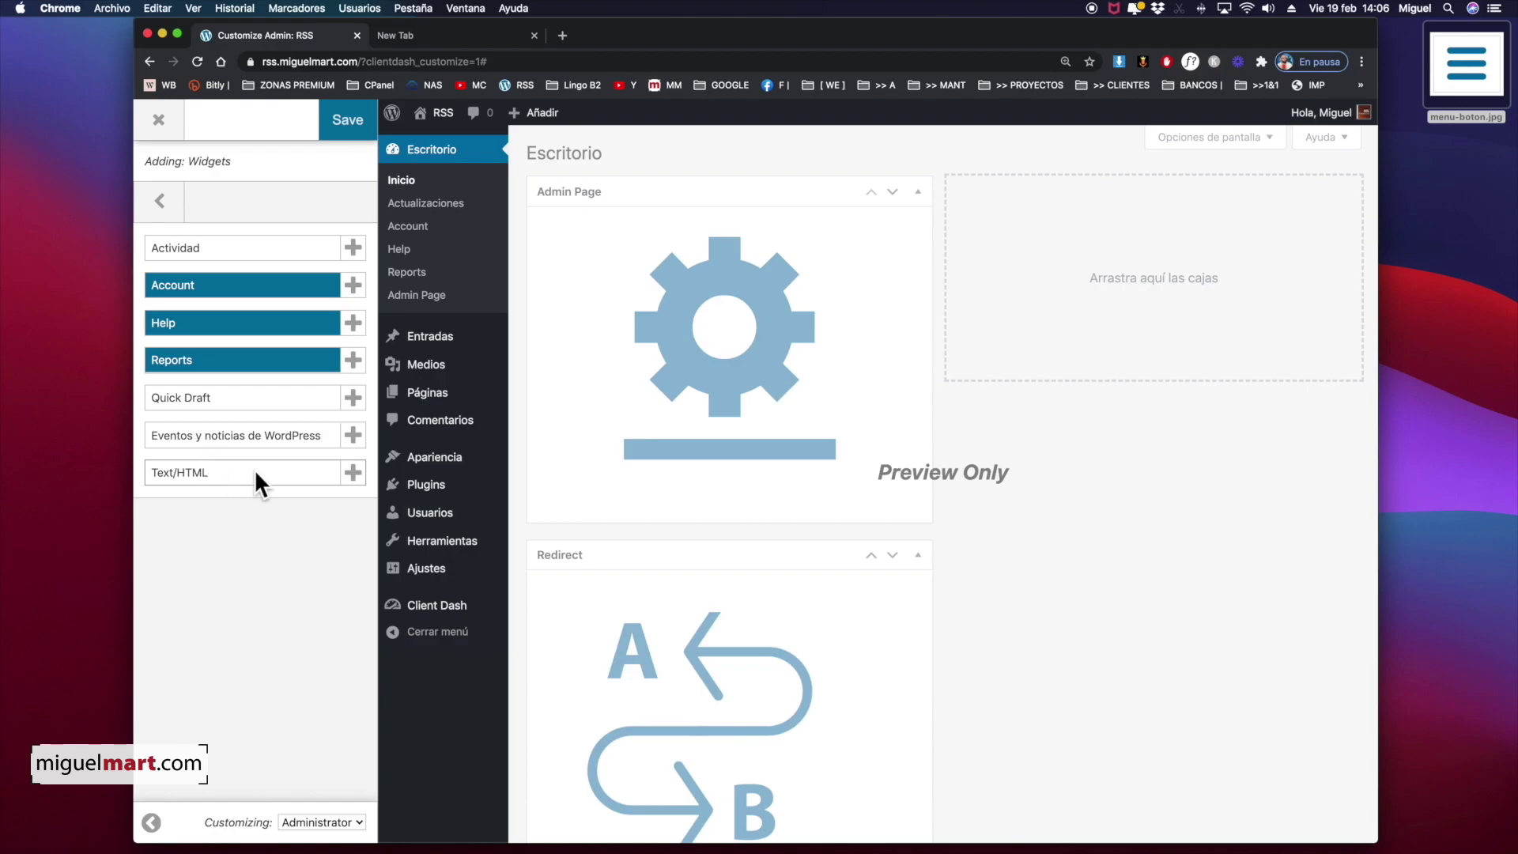
click(350, 474)
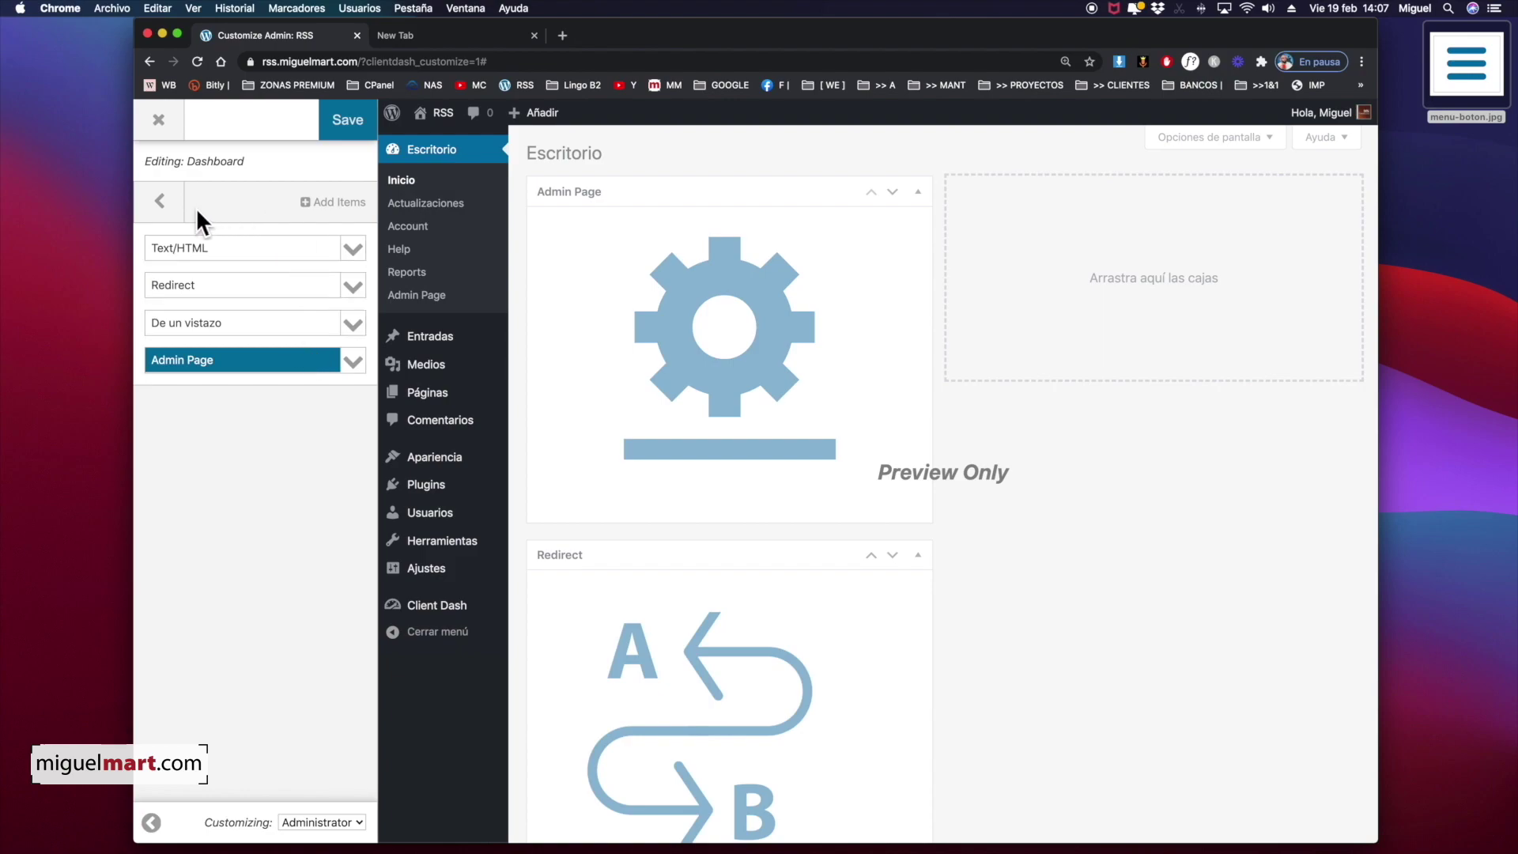
Title the new Text/HTML widget "Ir al MENÚ" and place the cursor in its empty content area
click(353, 250)
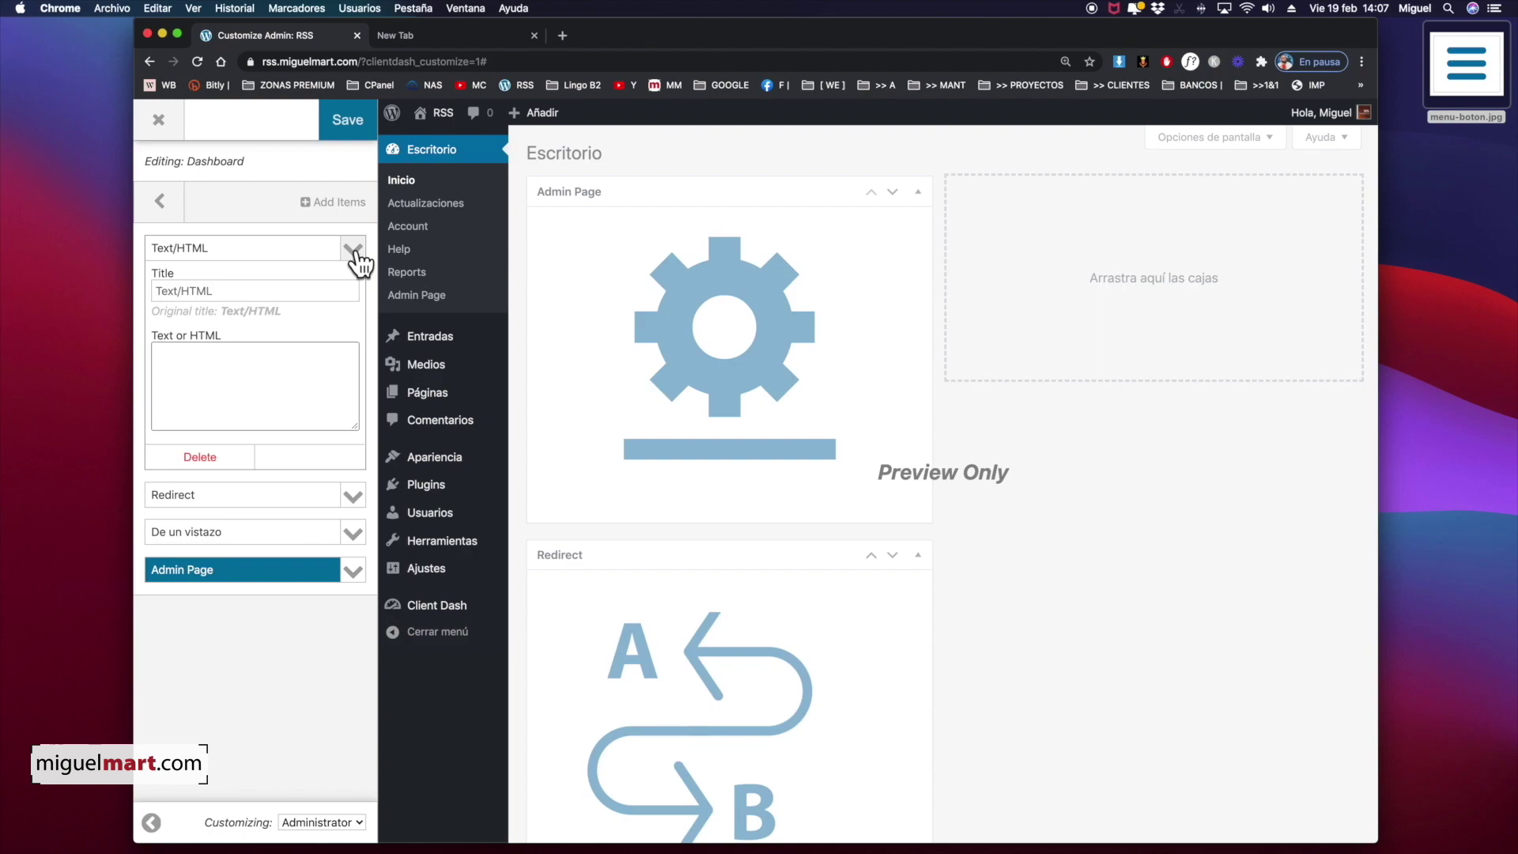
click(273, 291)
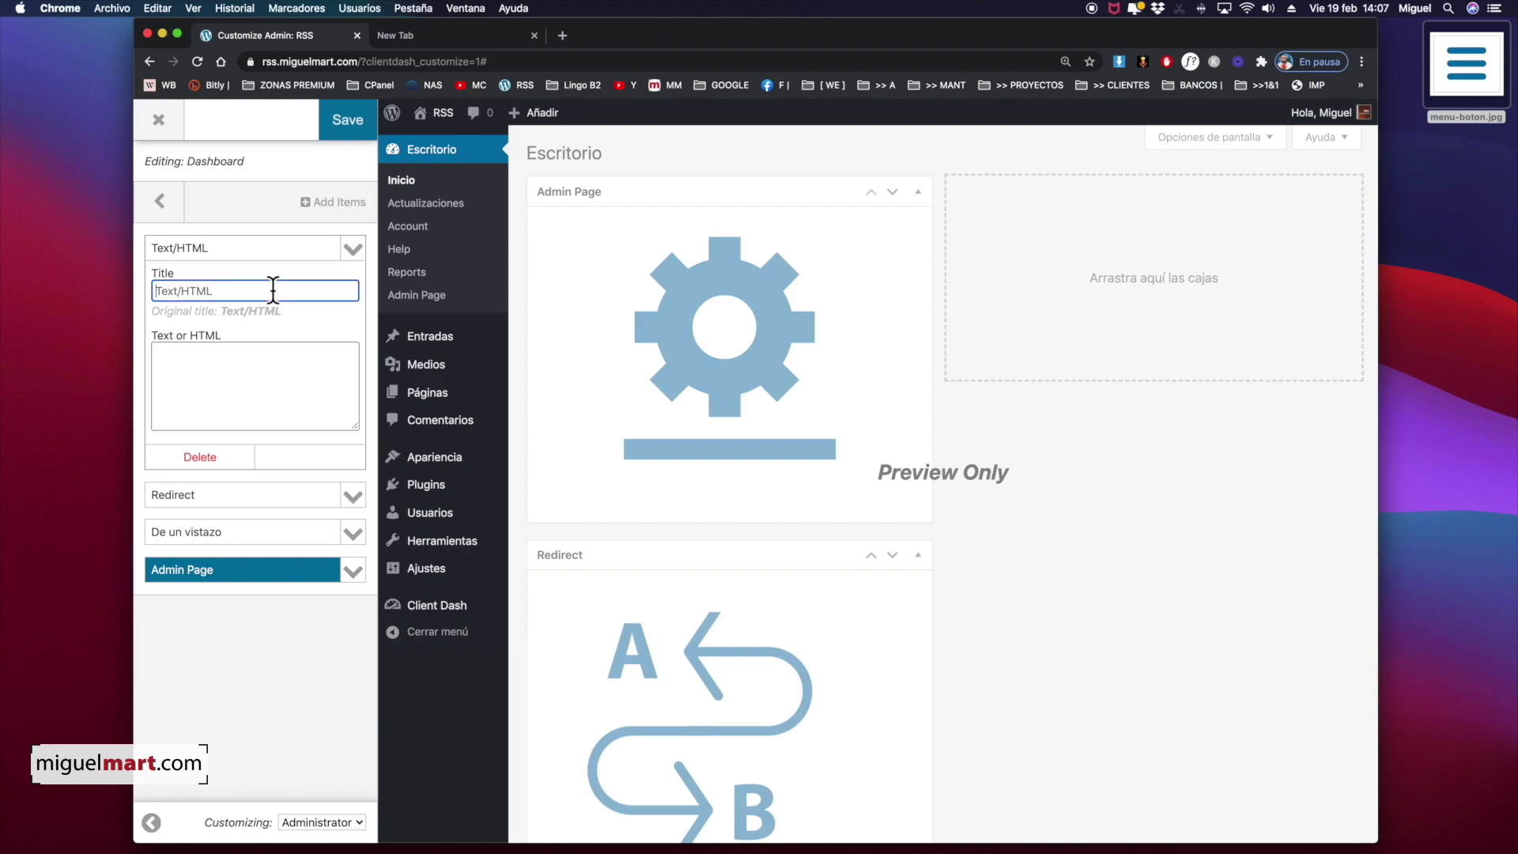
text(Ir al MENÚ)
click(258, 364)
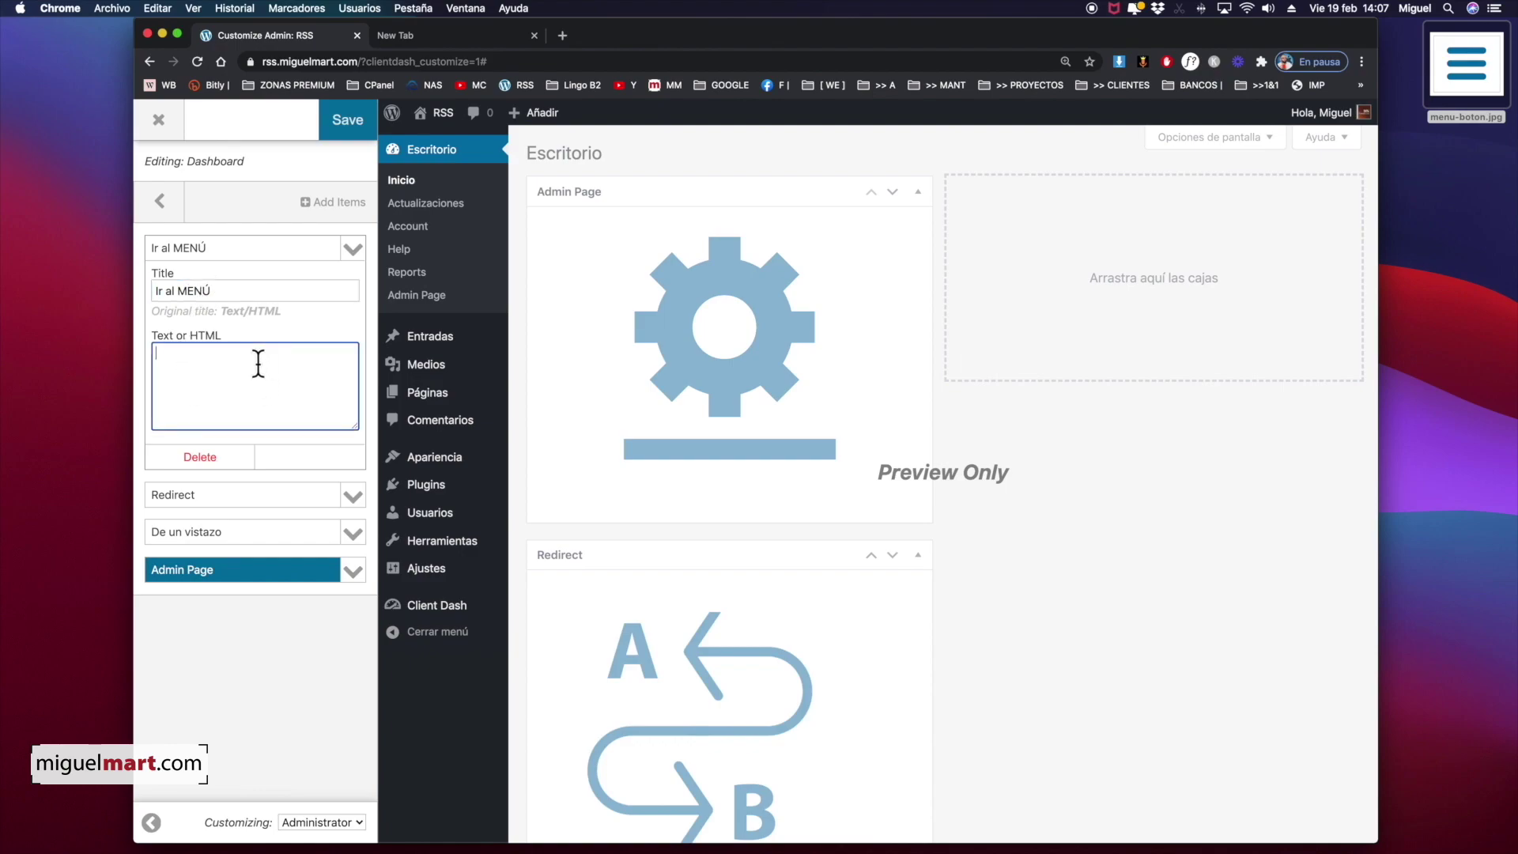
click(212, 289)
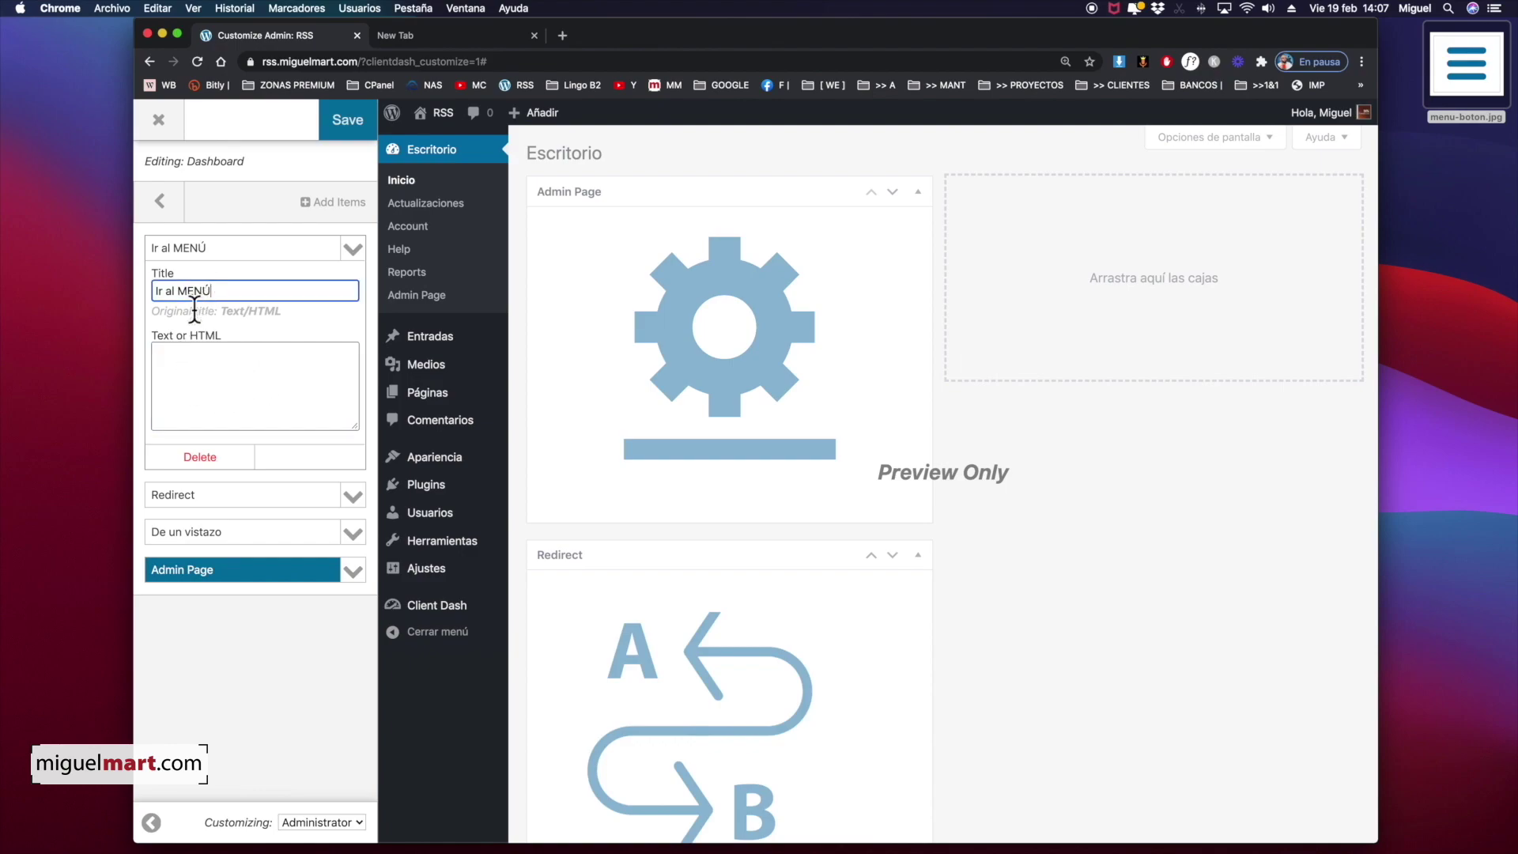
click(257, 357)
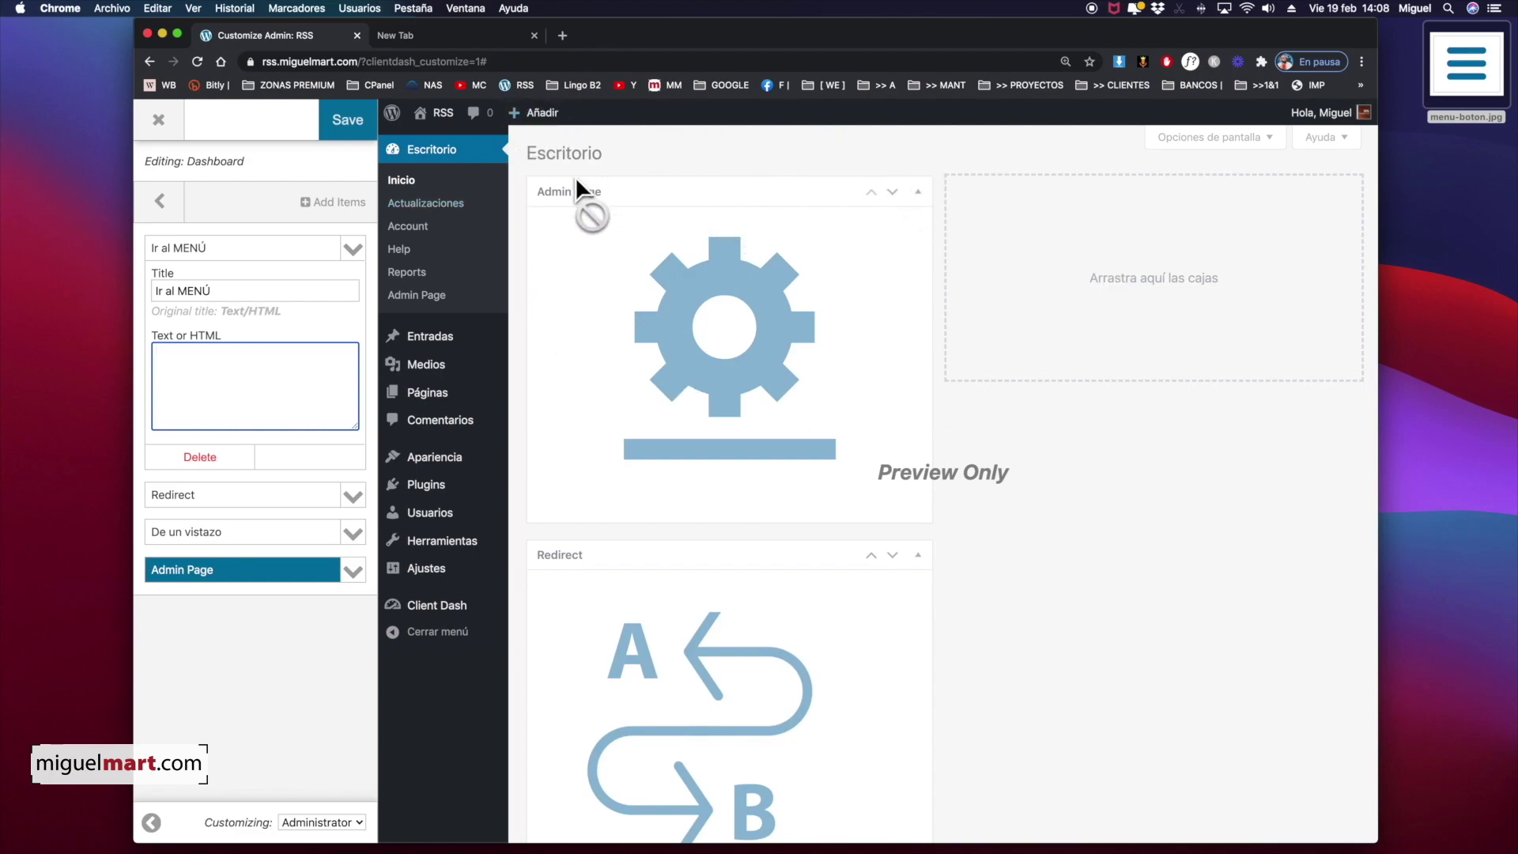
Open the WordPress dashboard in the second browser tab and start a new page there
click(467, 168)
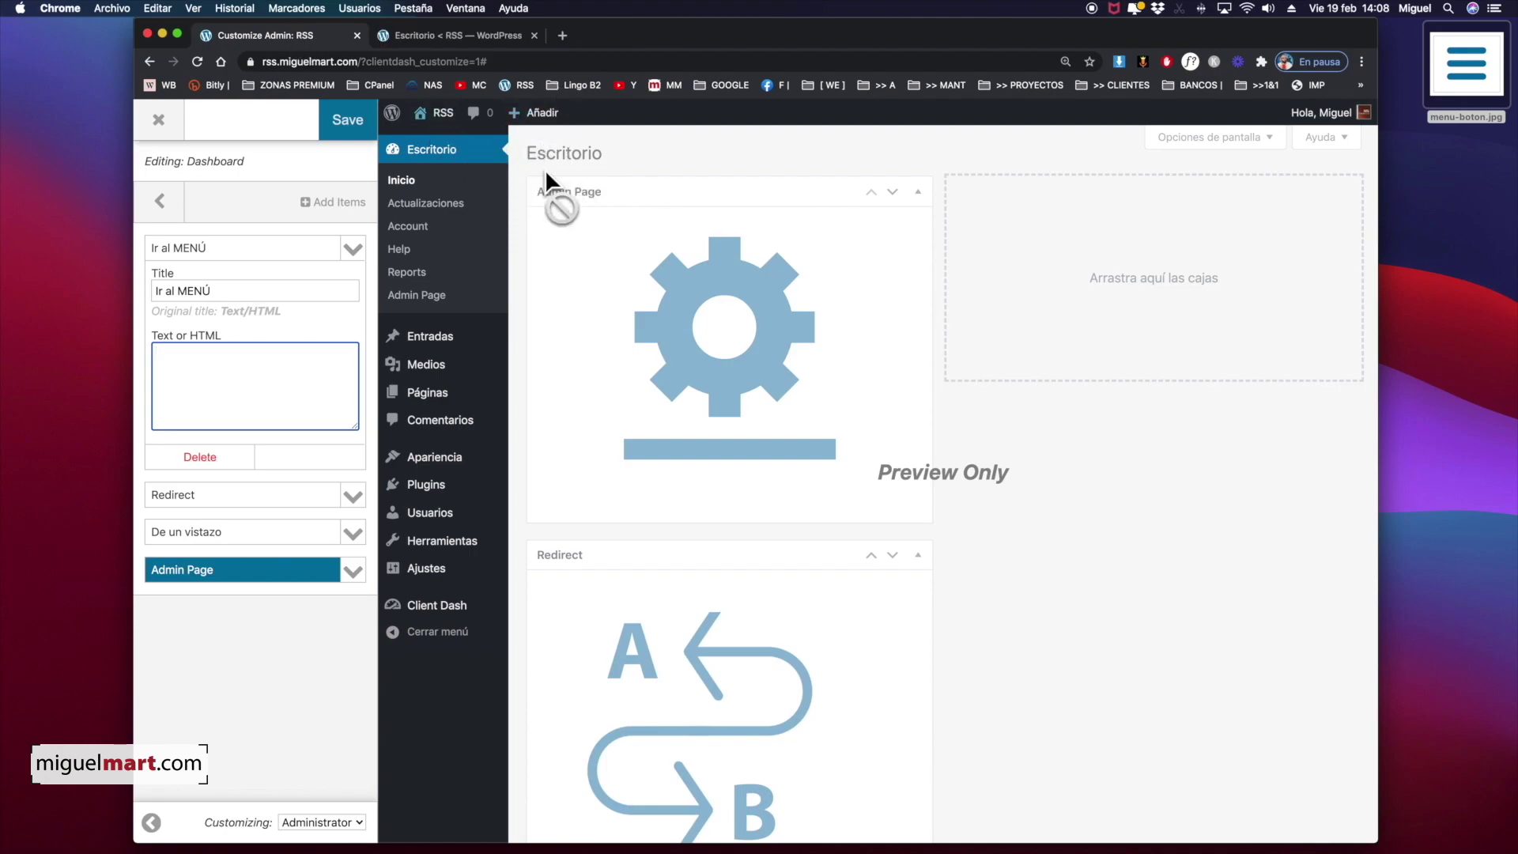
click(479, 36)
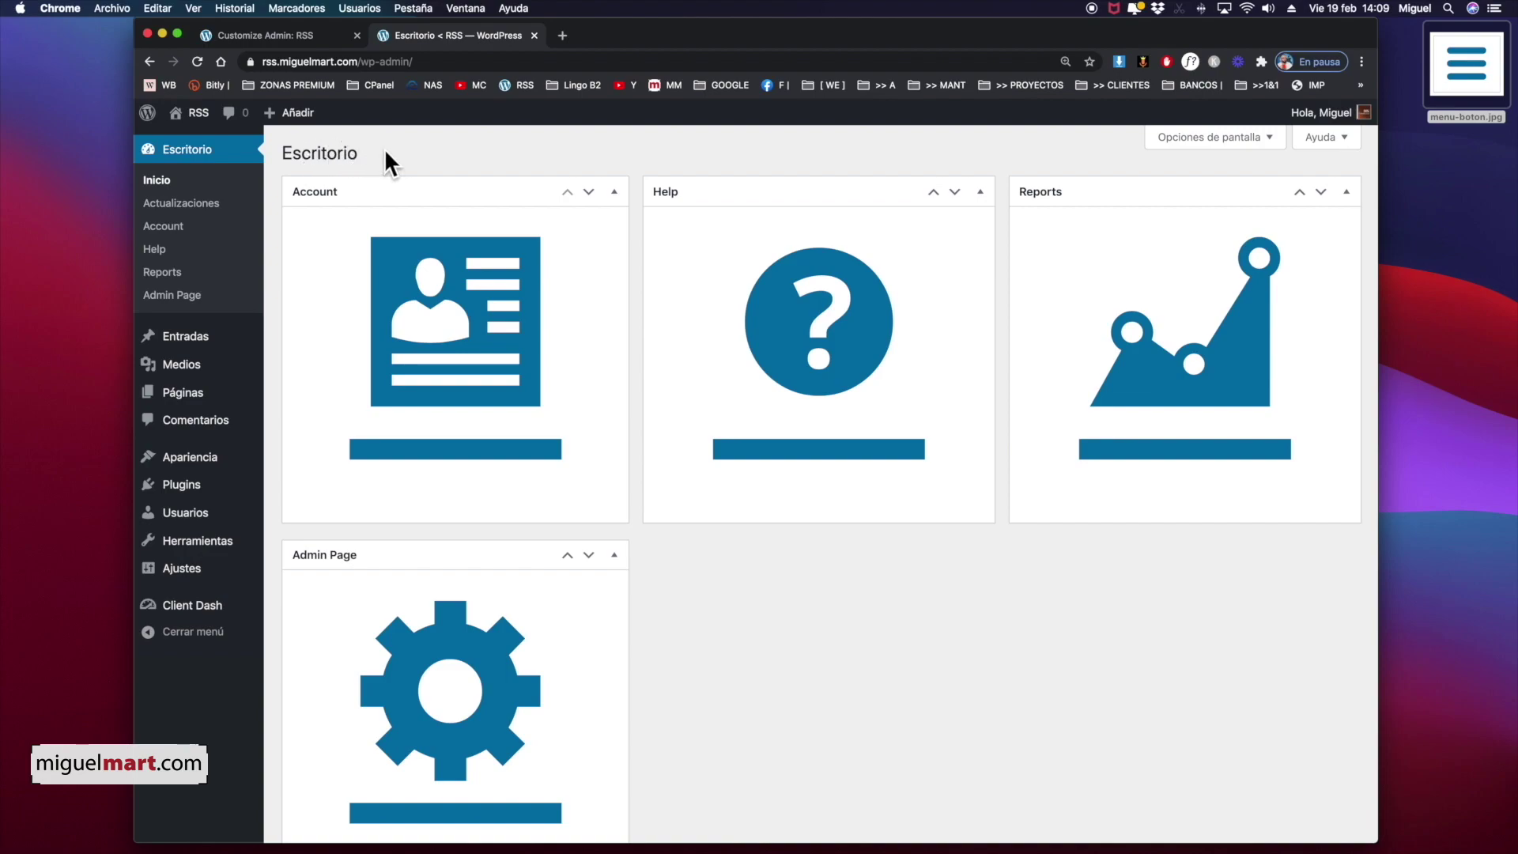
mouse_move(207, 399)
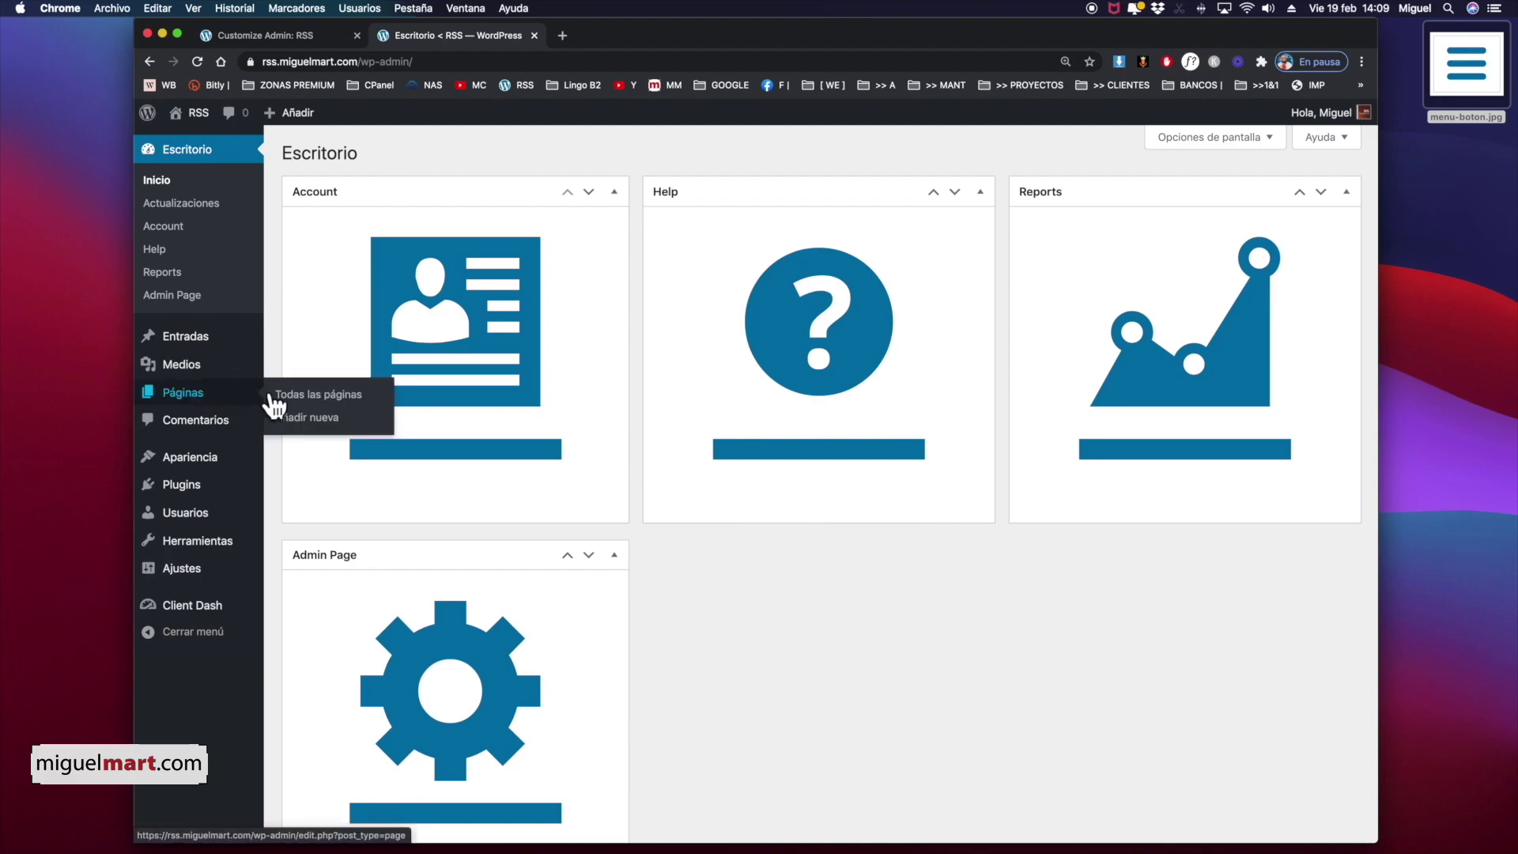
click(326, 419)
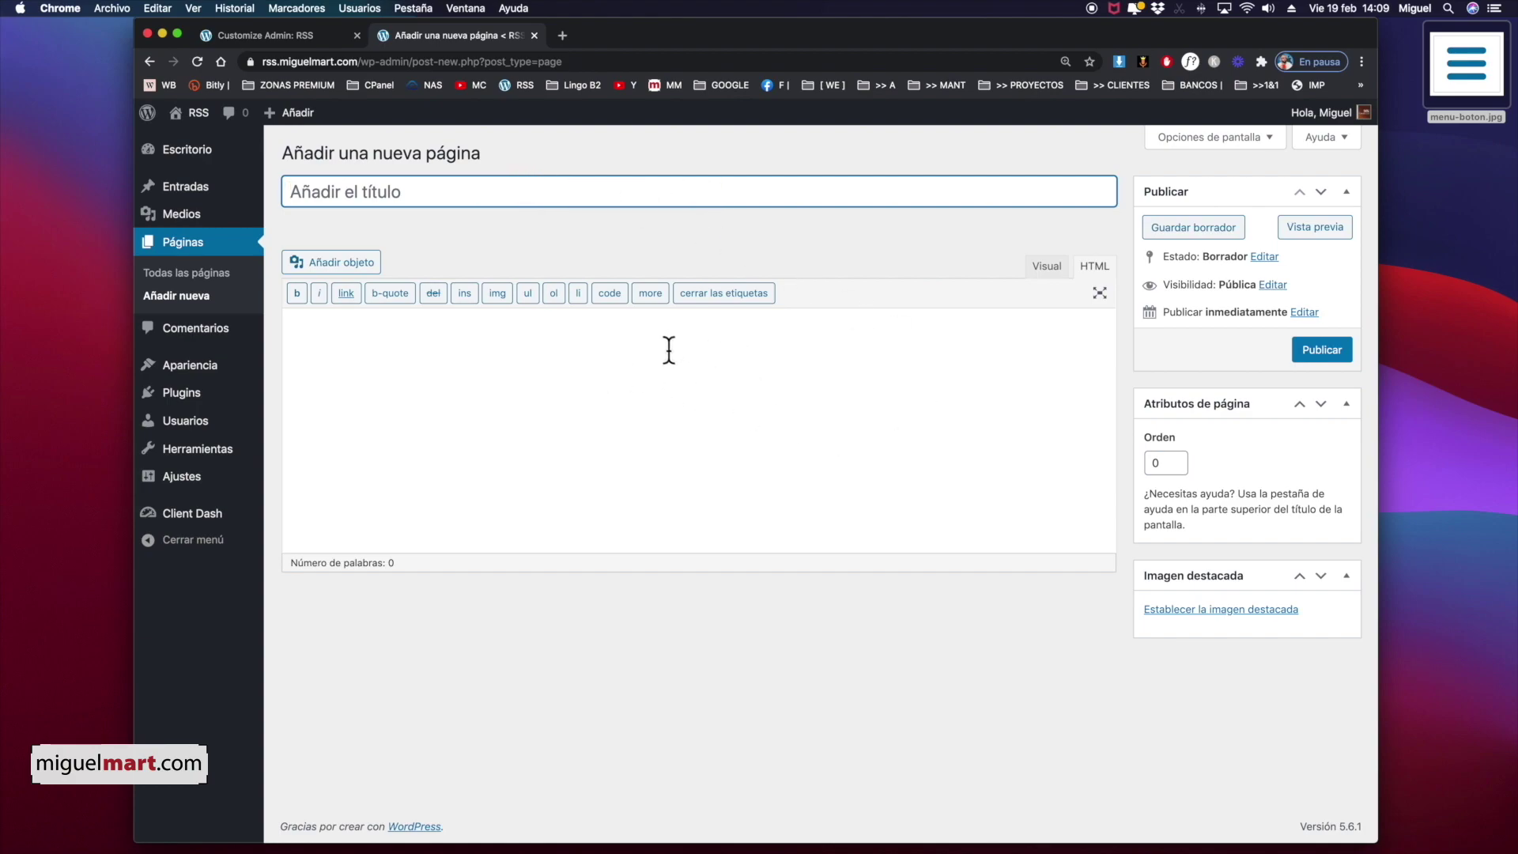
click(640, 359)
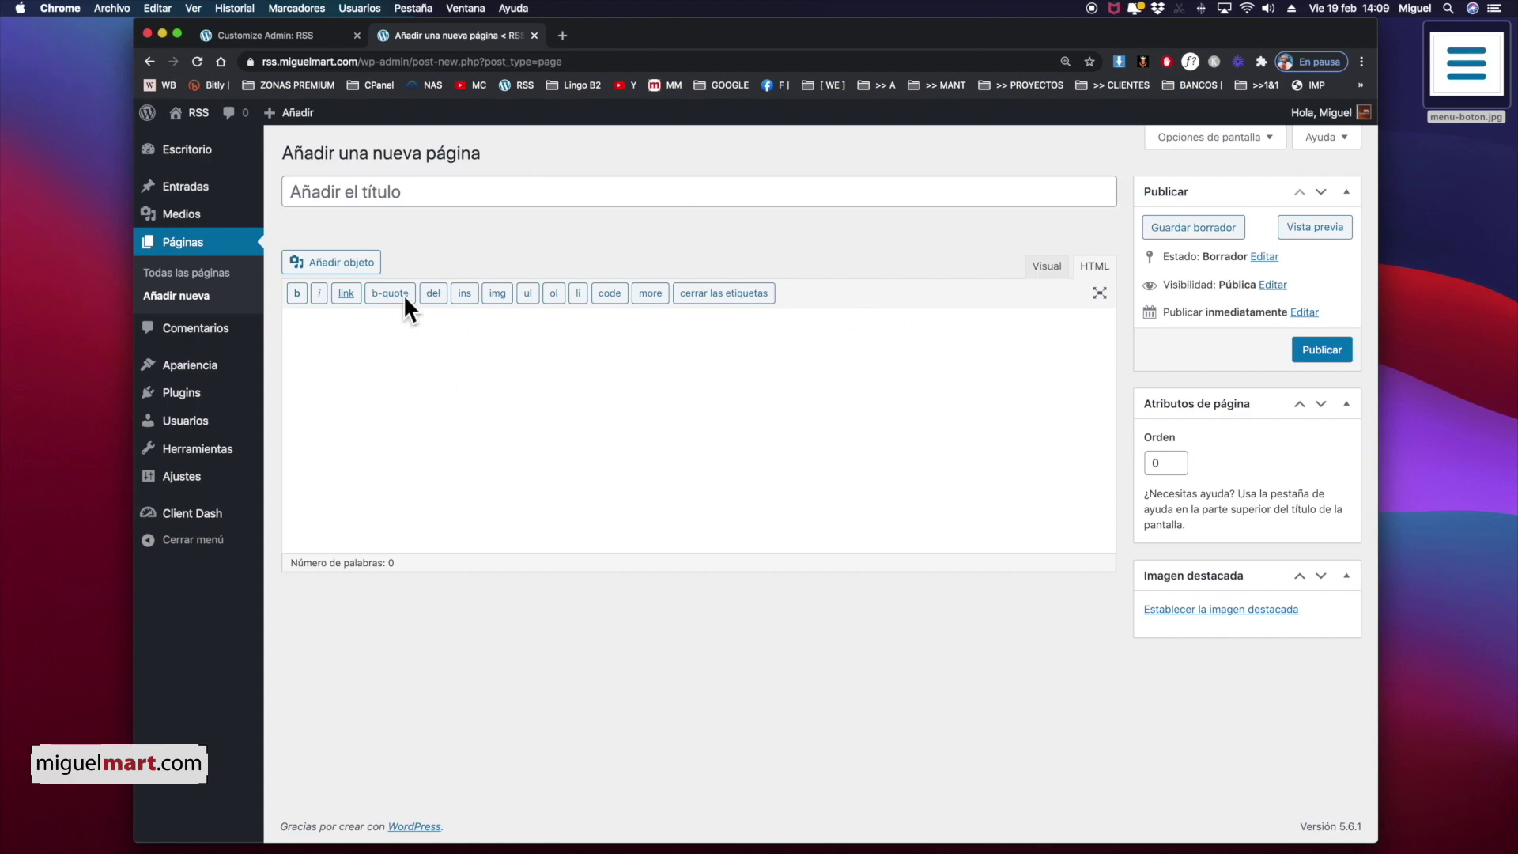
Upload menu-boton.jpg from the desktop to the media library and insert it in the page at full size (Tamaño completo)
click(350, 265)
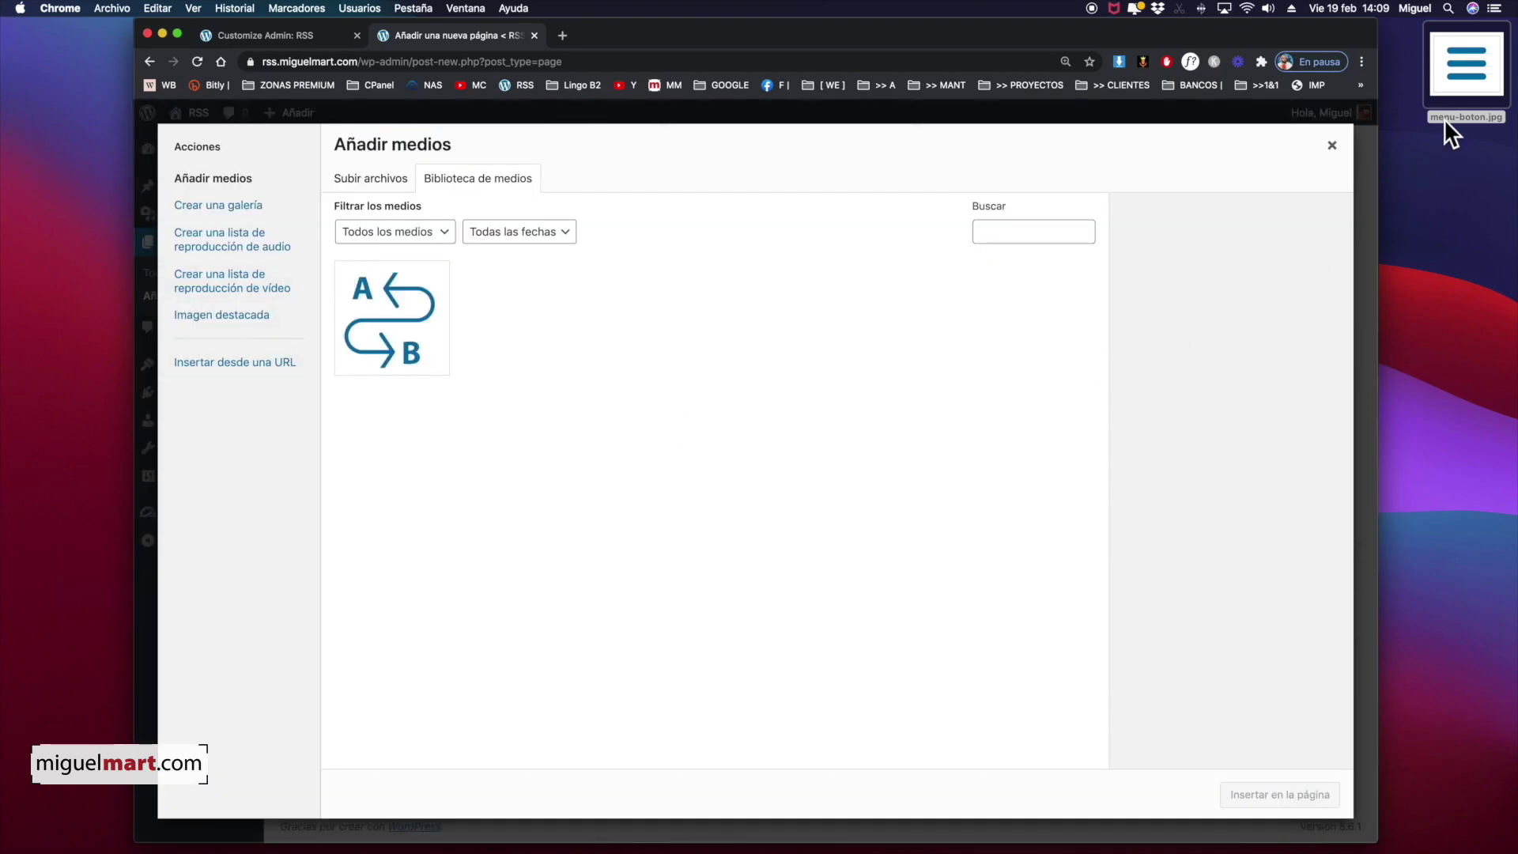
drag(1464, 60, 736, 324)
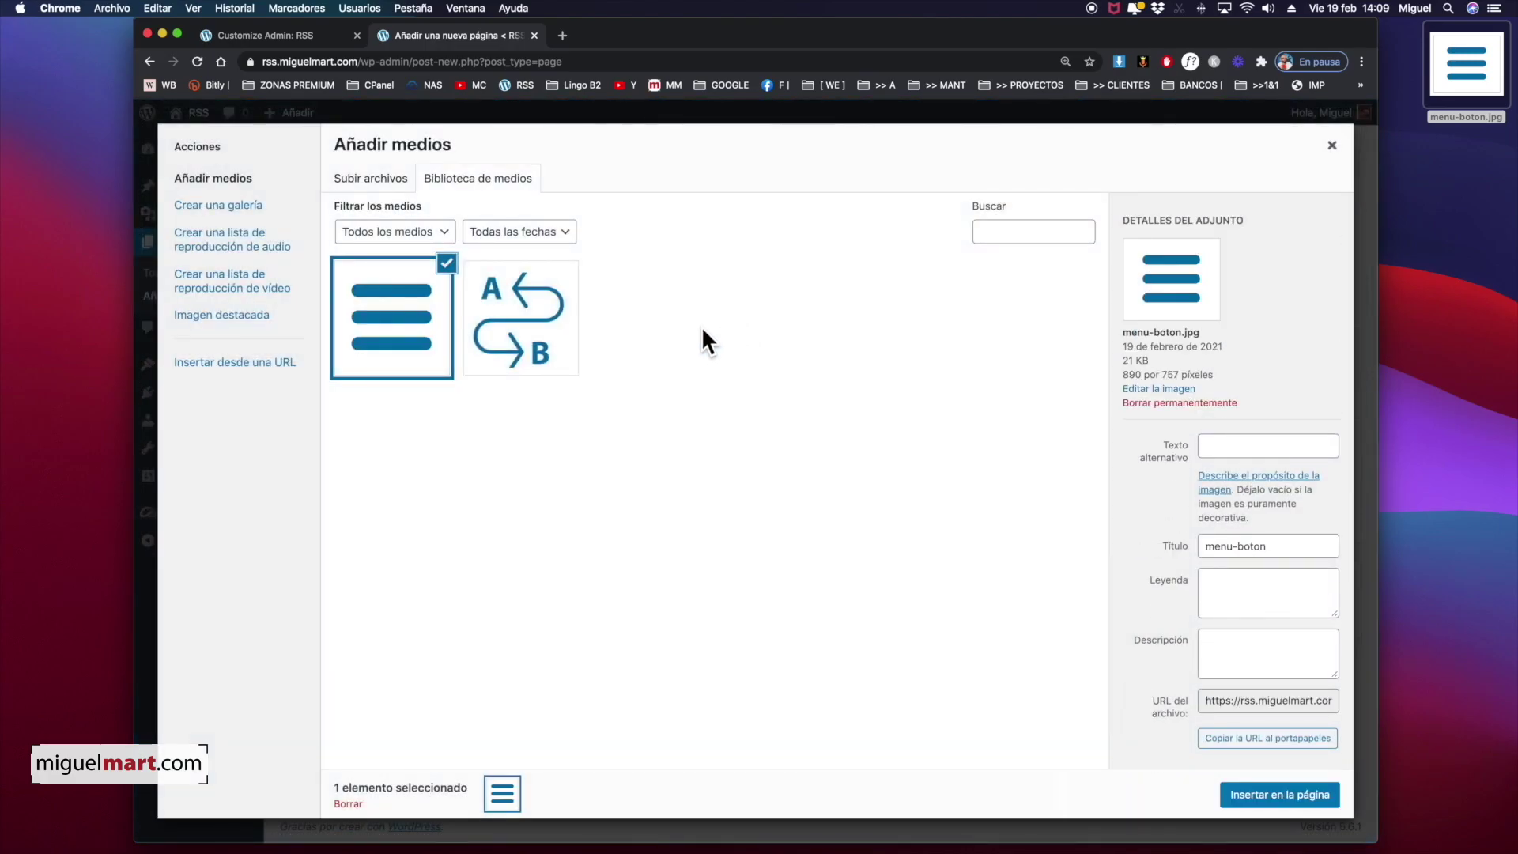
scroll(1325, 763, down, 3)
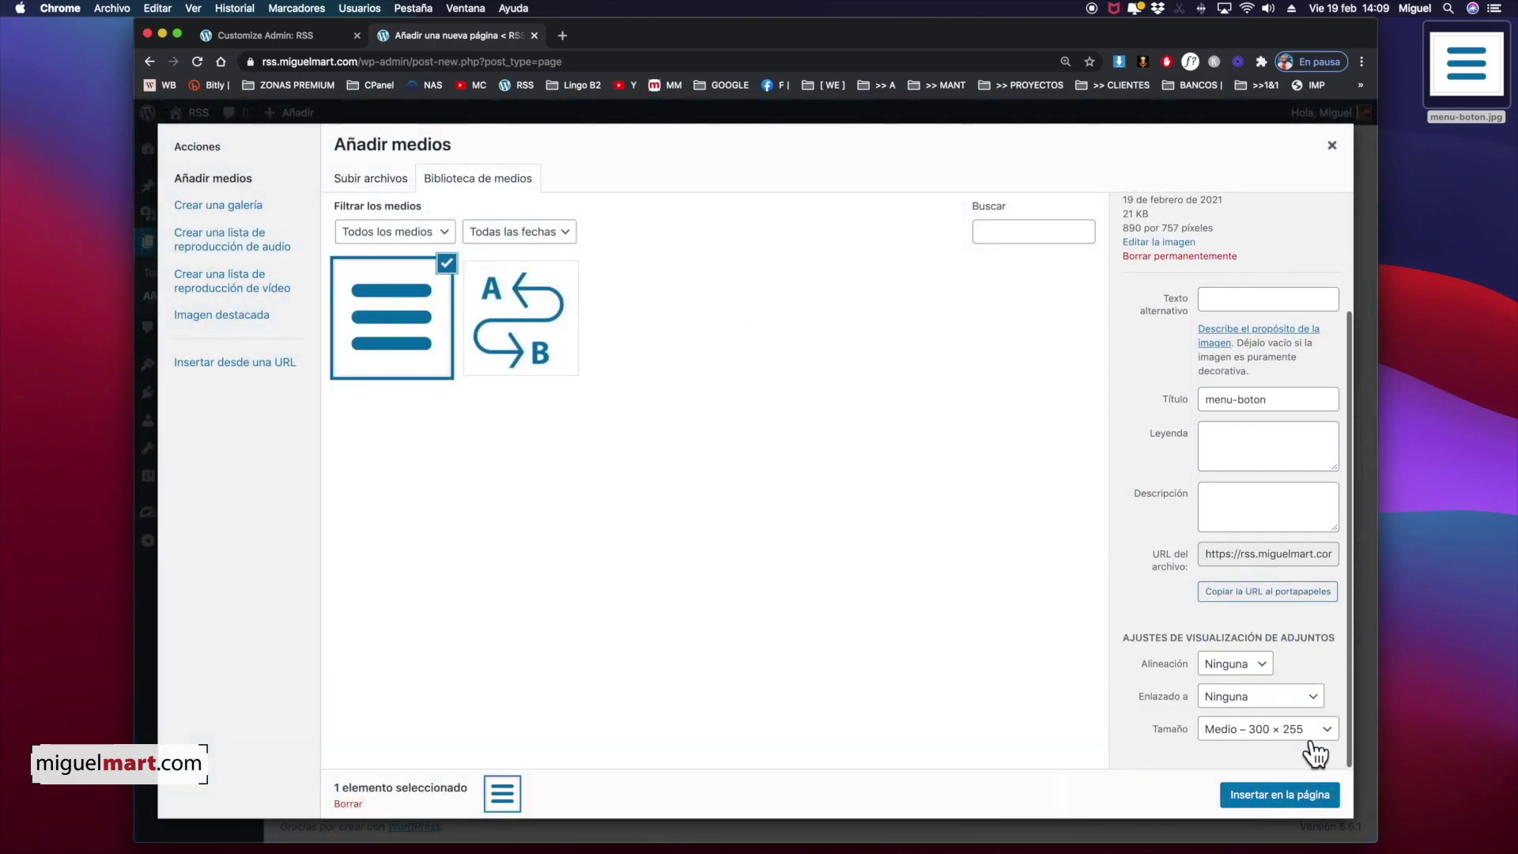
click(1300, 731)
click(1299, 744)
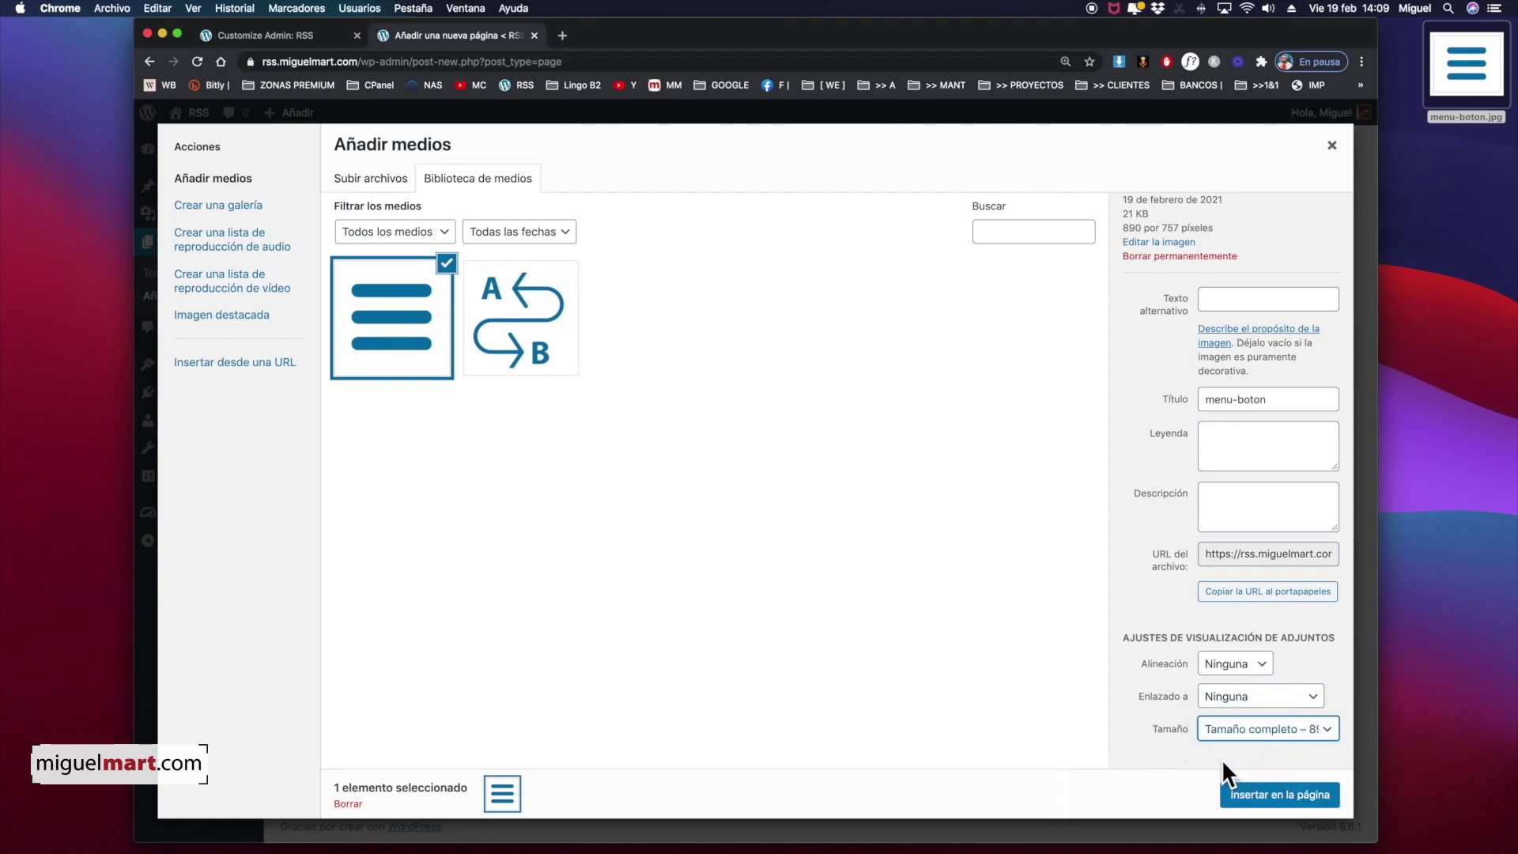
click(1284, 795)
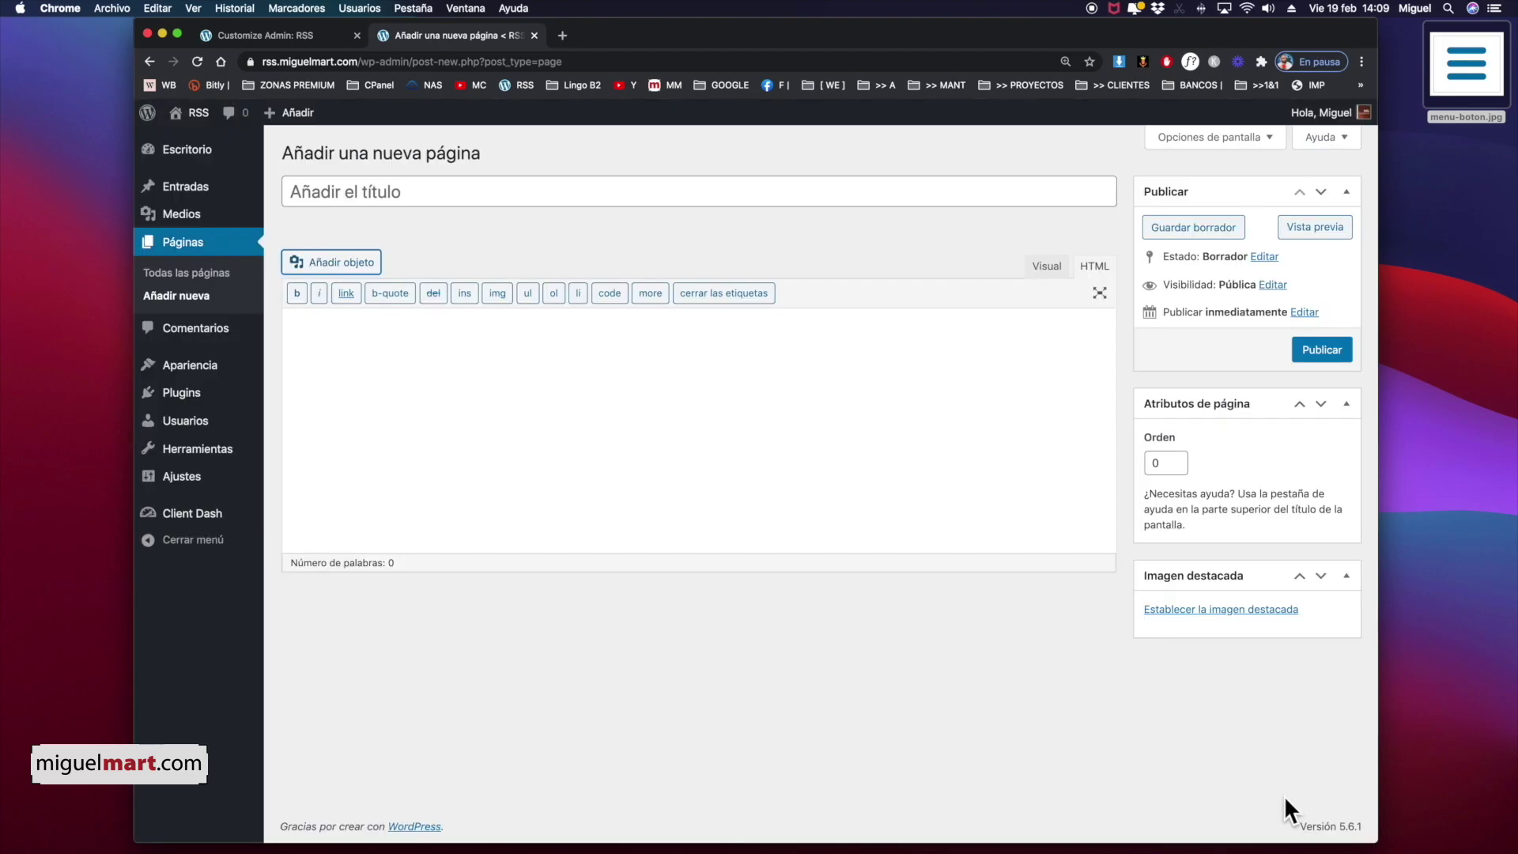
Examine the inserted menu image in the visual editor and its generated HTML code
click(1052, 269)
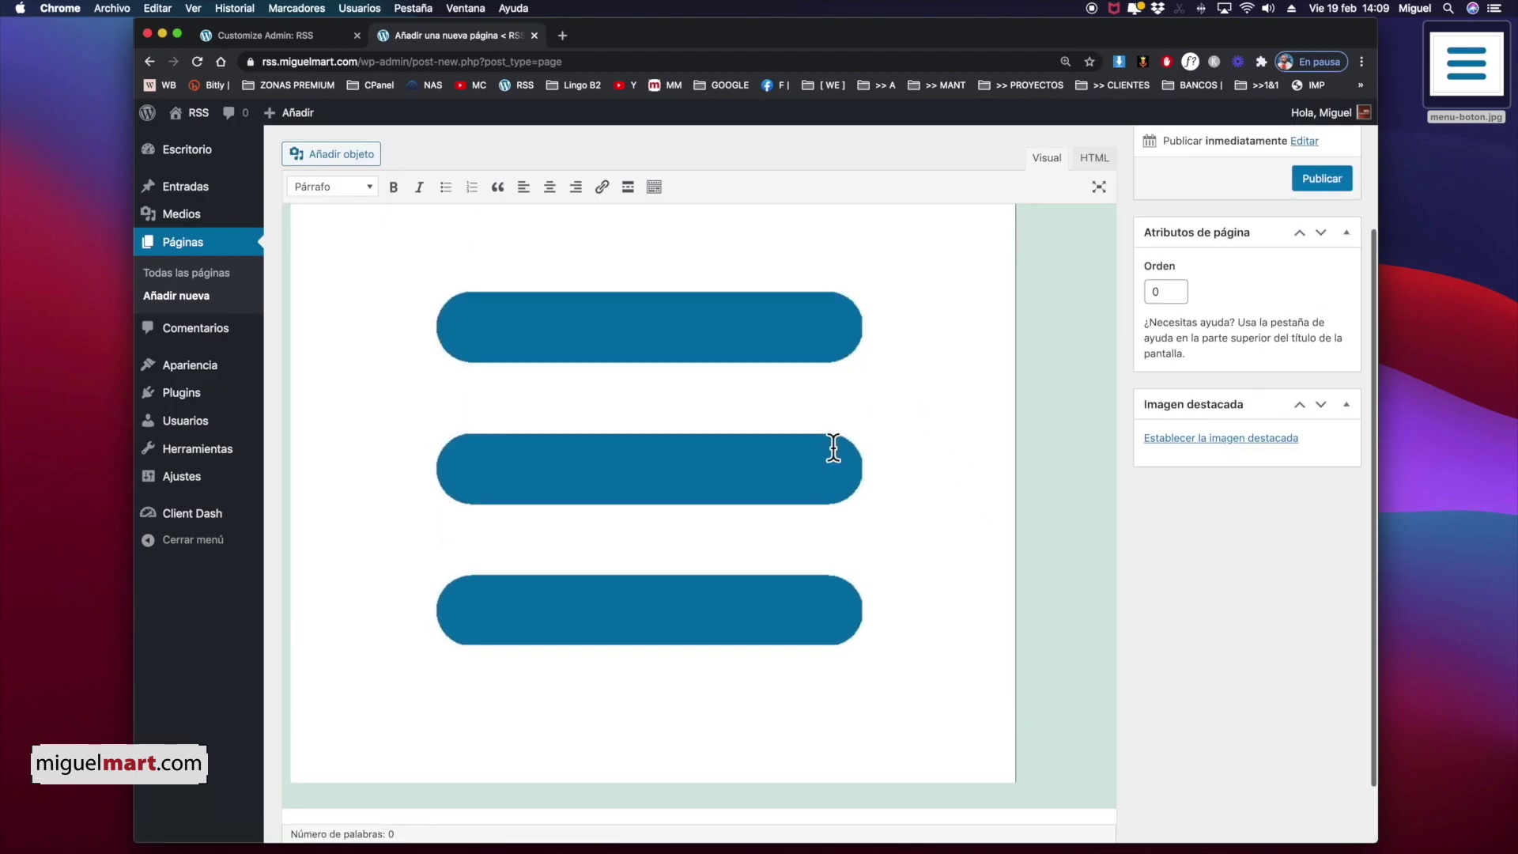
scroll(830, 444, up, 3)
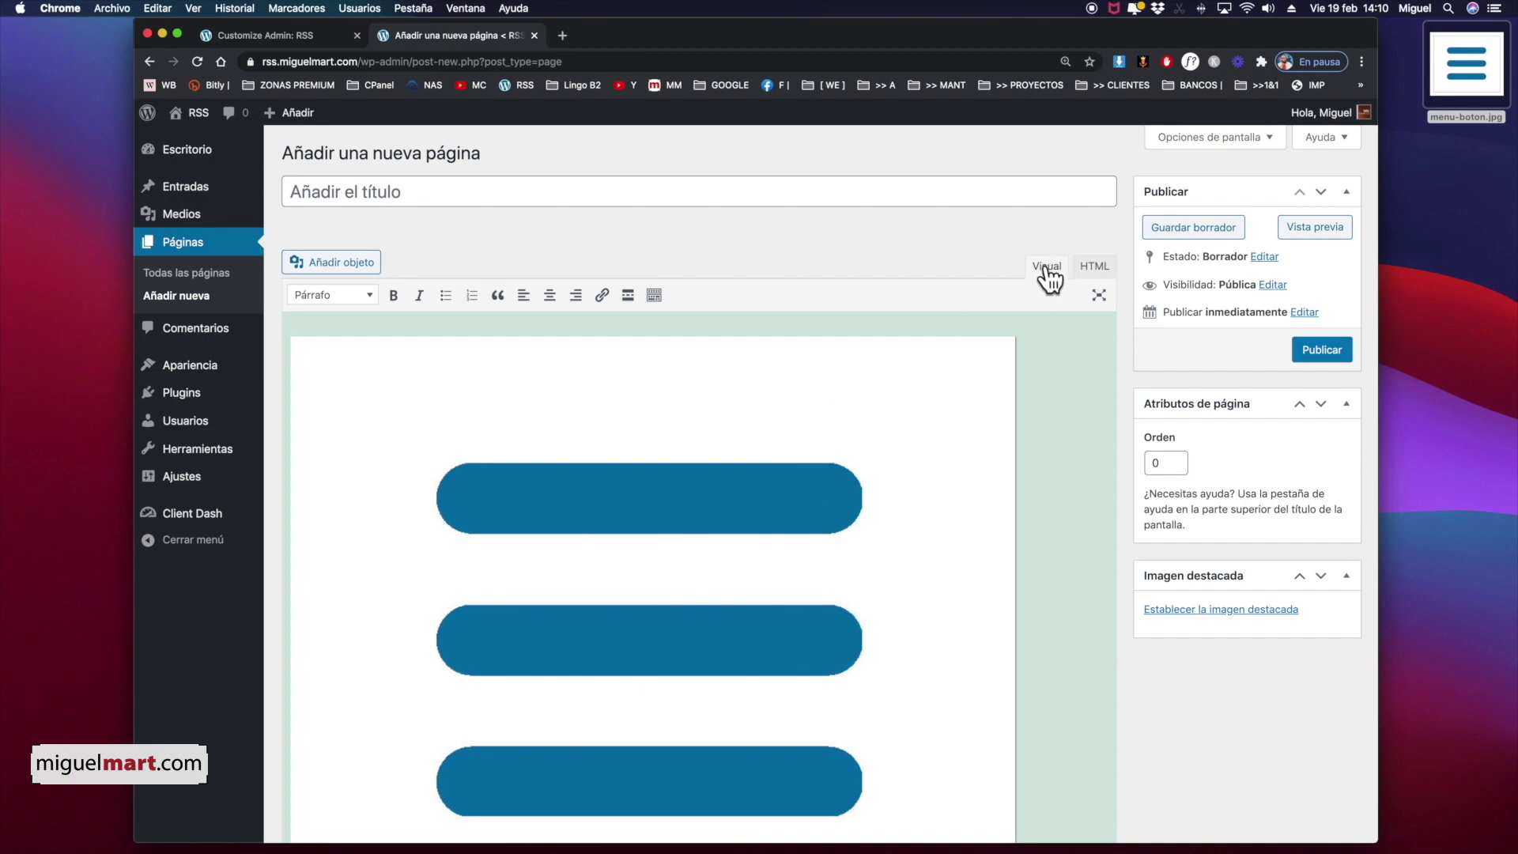
scroll(732, 396, down, 5)
scroll(732, 396, up, 5)
scroll(762, 454, down, 1)
scroll(762, 454, up, 1)
scroll(641, 453, down, 3)
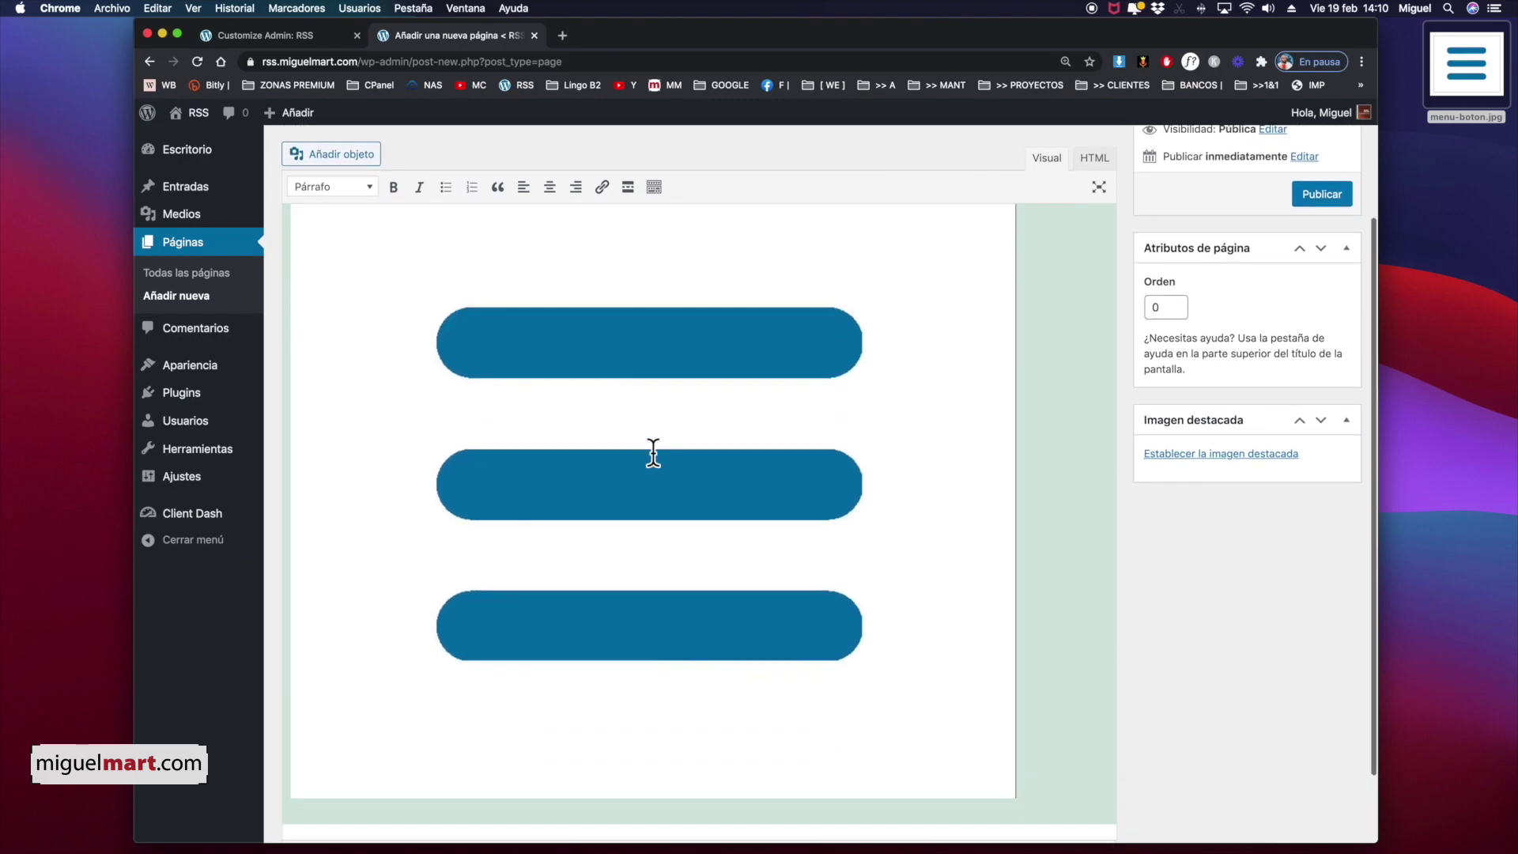
scroll(774, 423, up, 3)
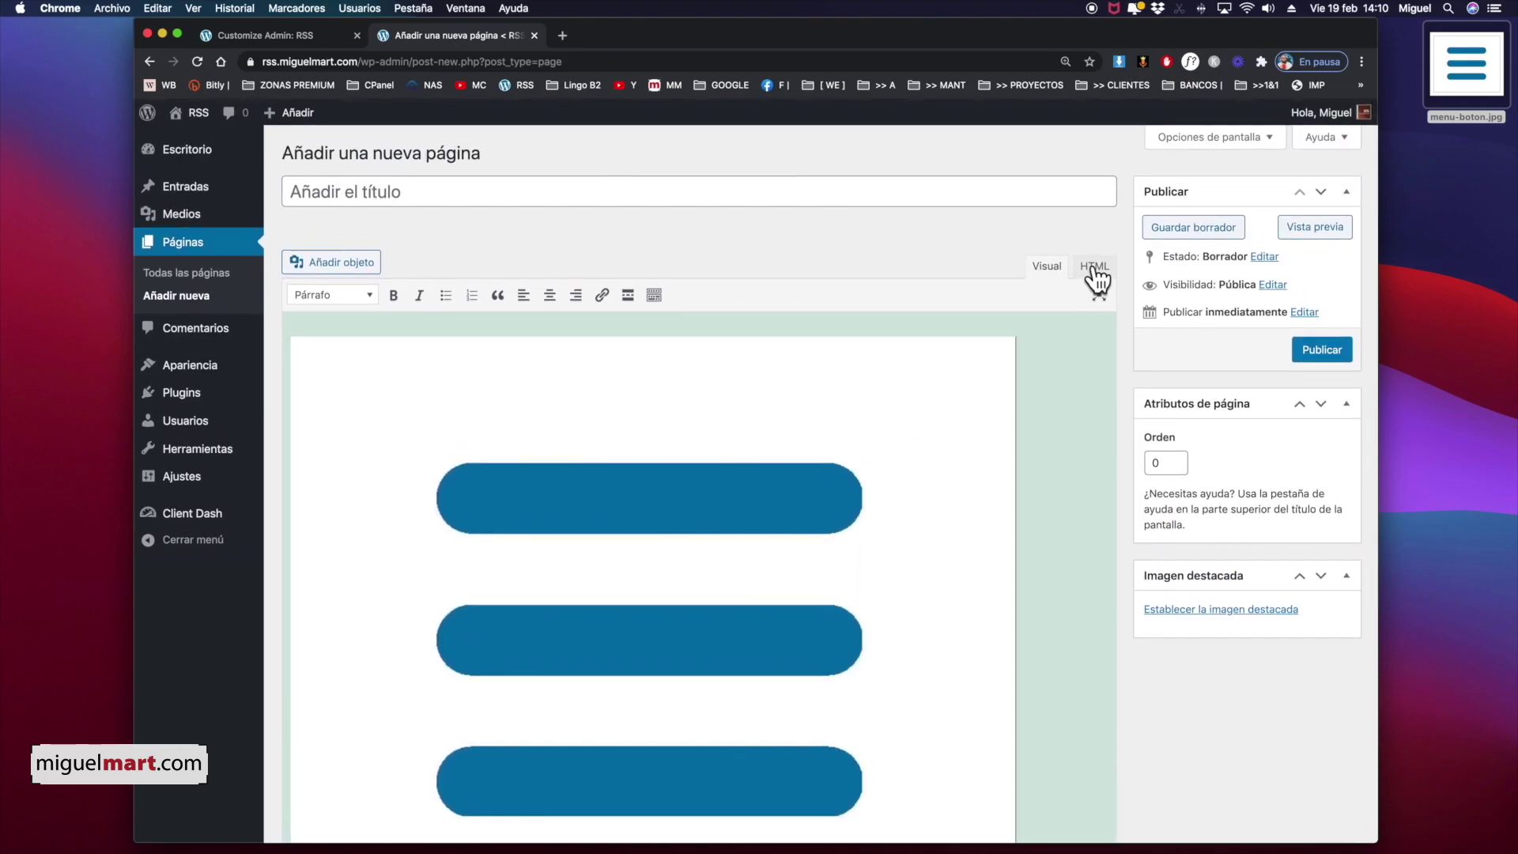
click(1094, 267)
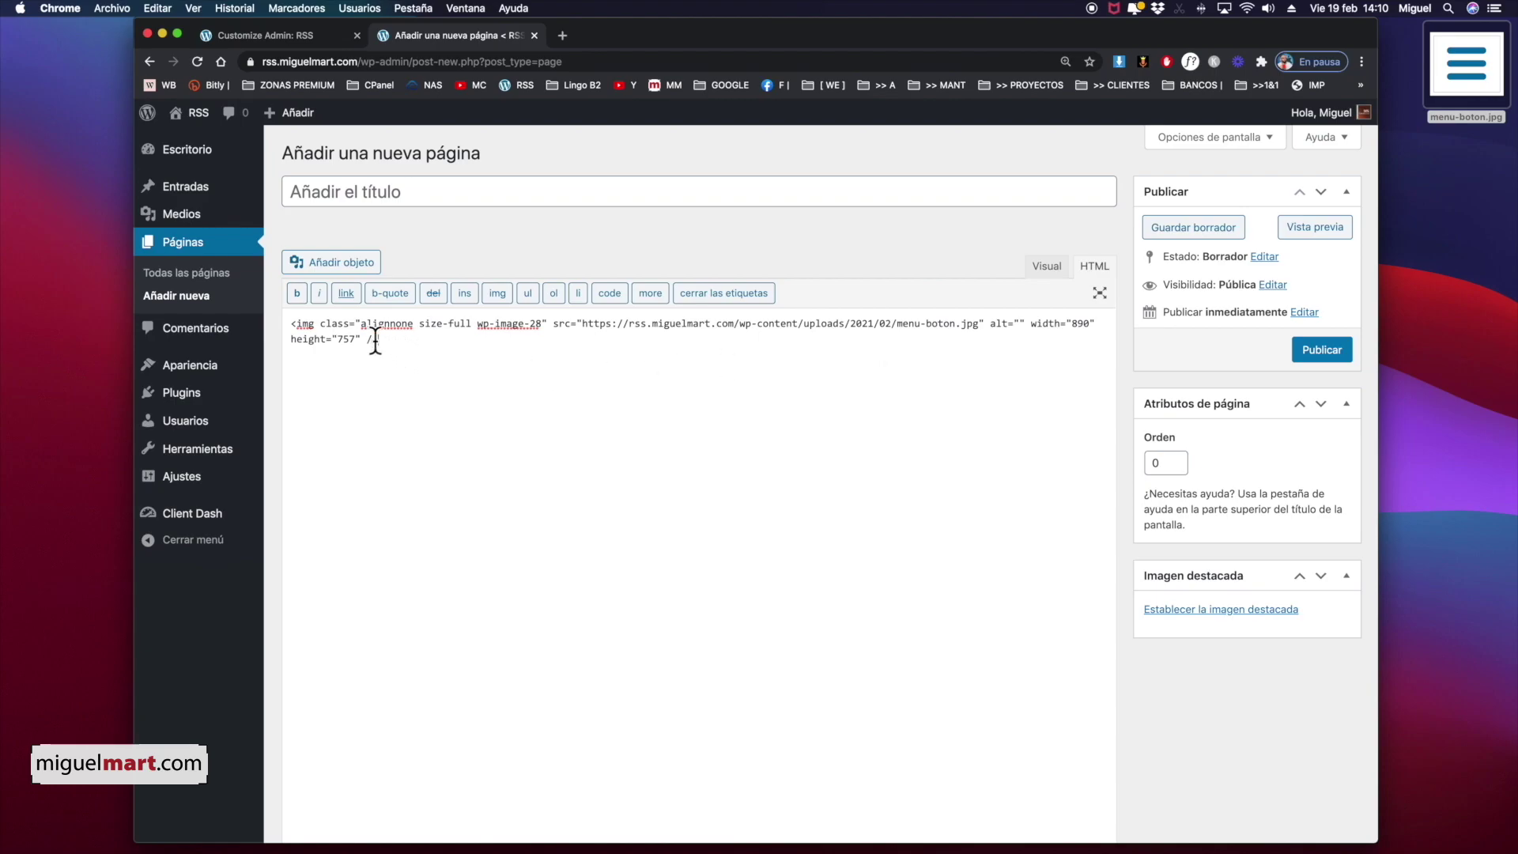
click(1048, 269)
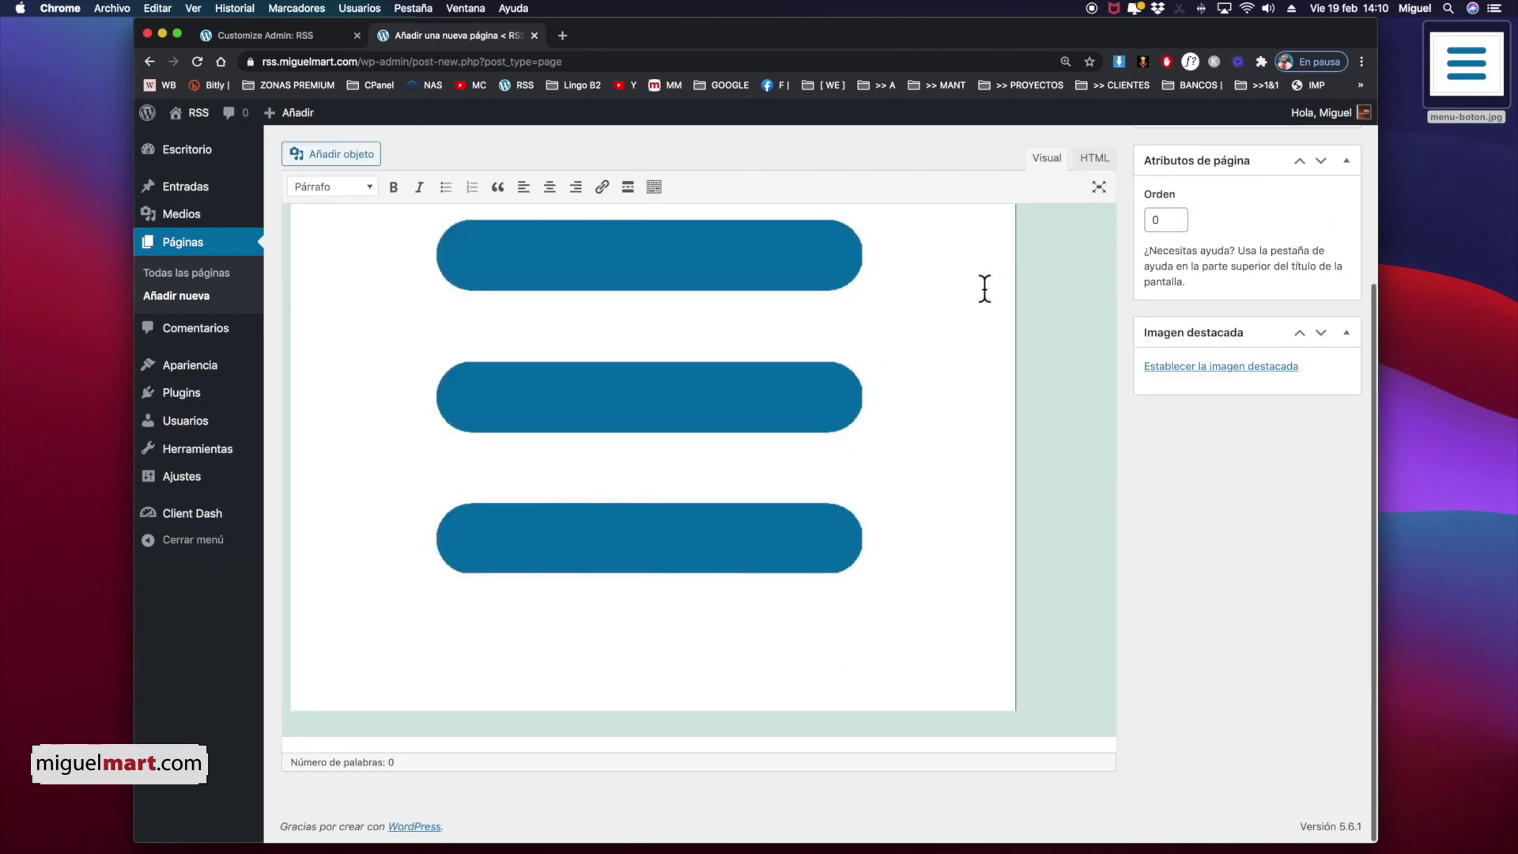
scroll(745, 389, up, 1)
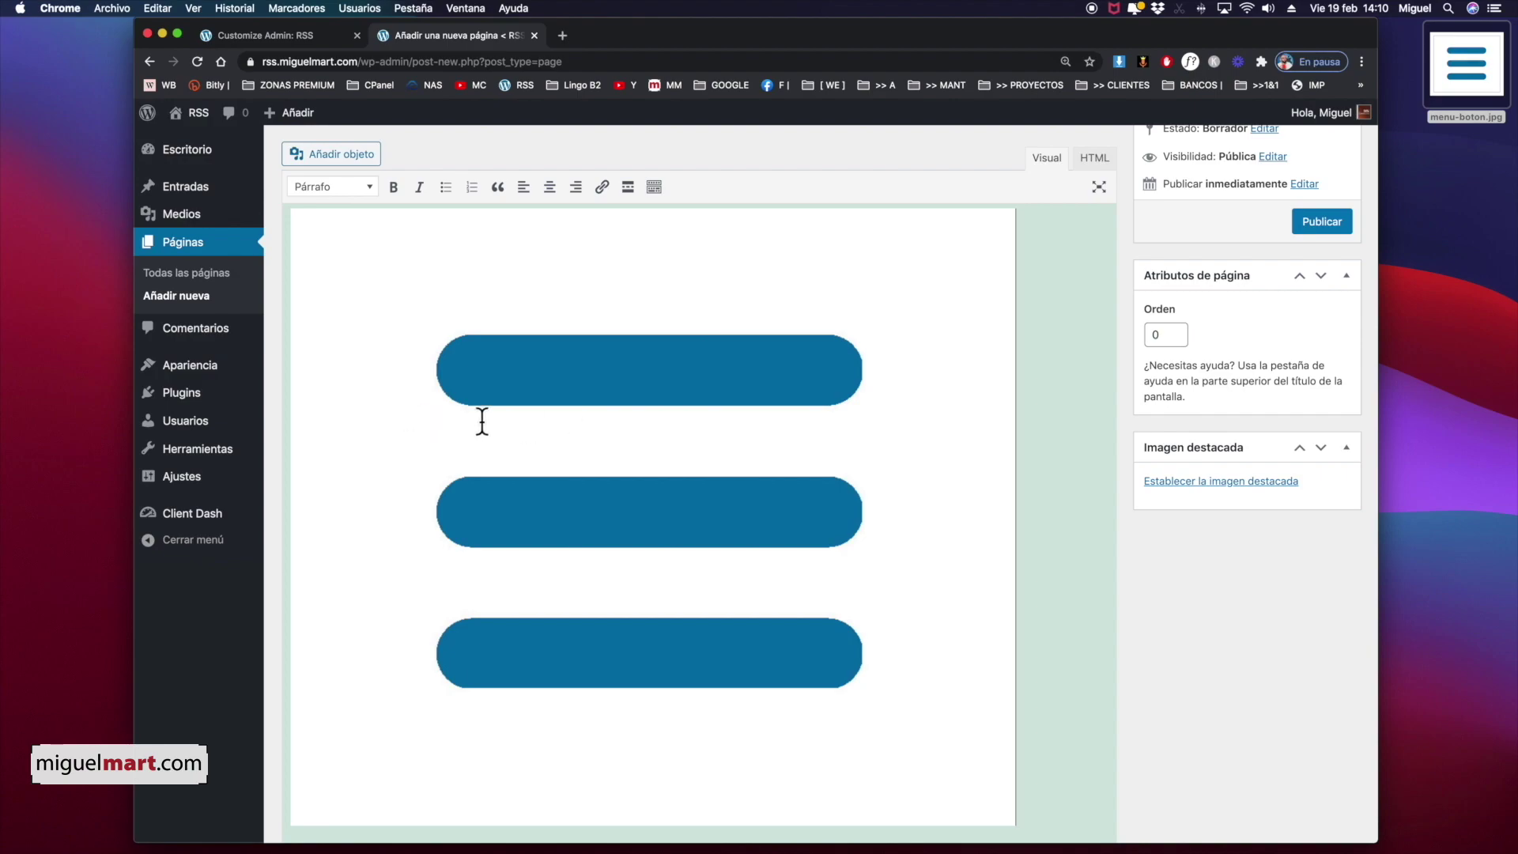
Copy the link address of the Menús page under Apariencia
mouse_move(238, 371)
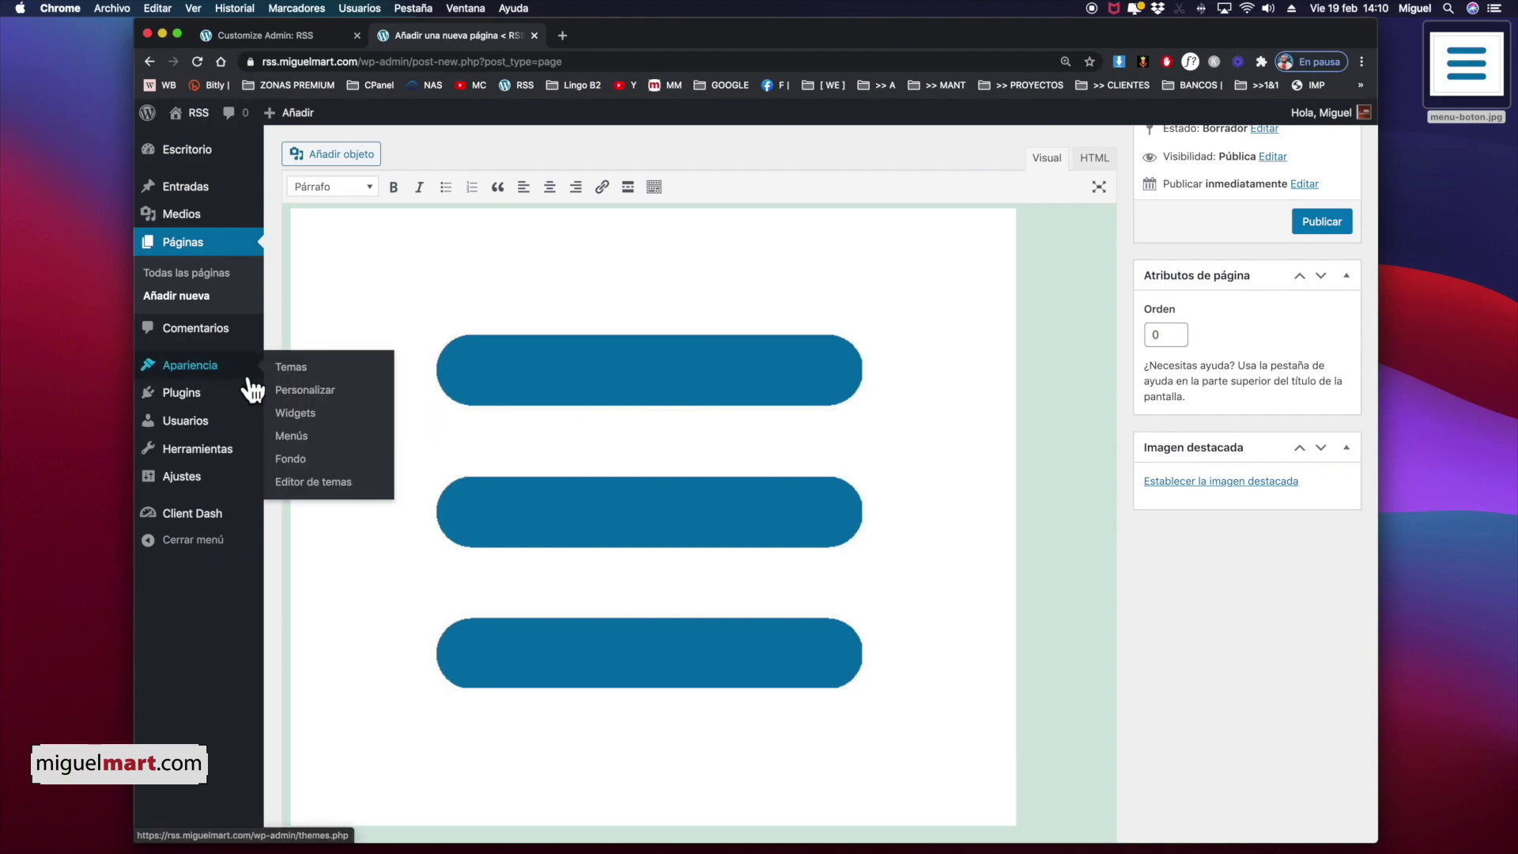
right_click(296, 432)
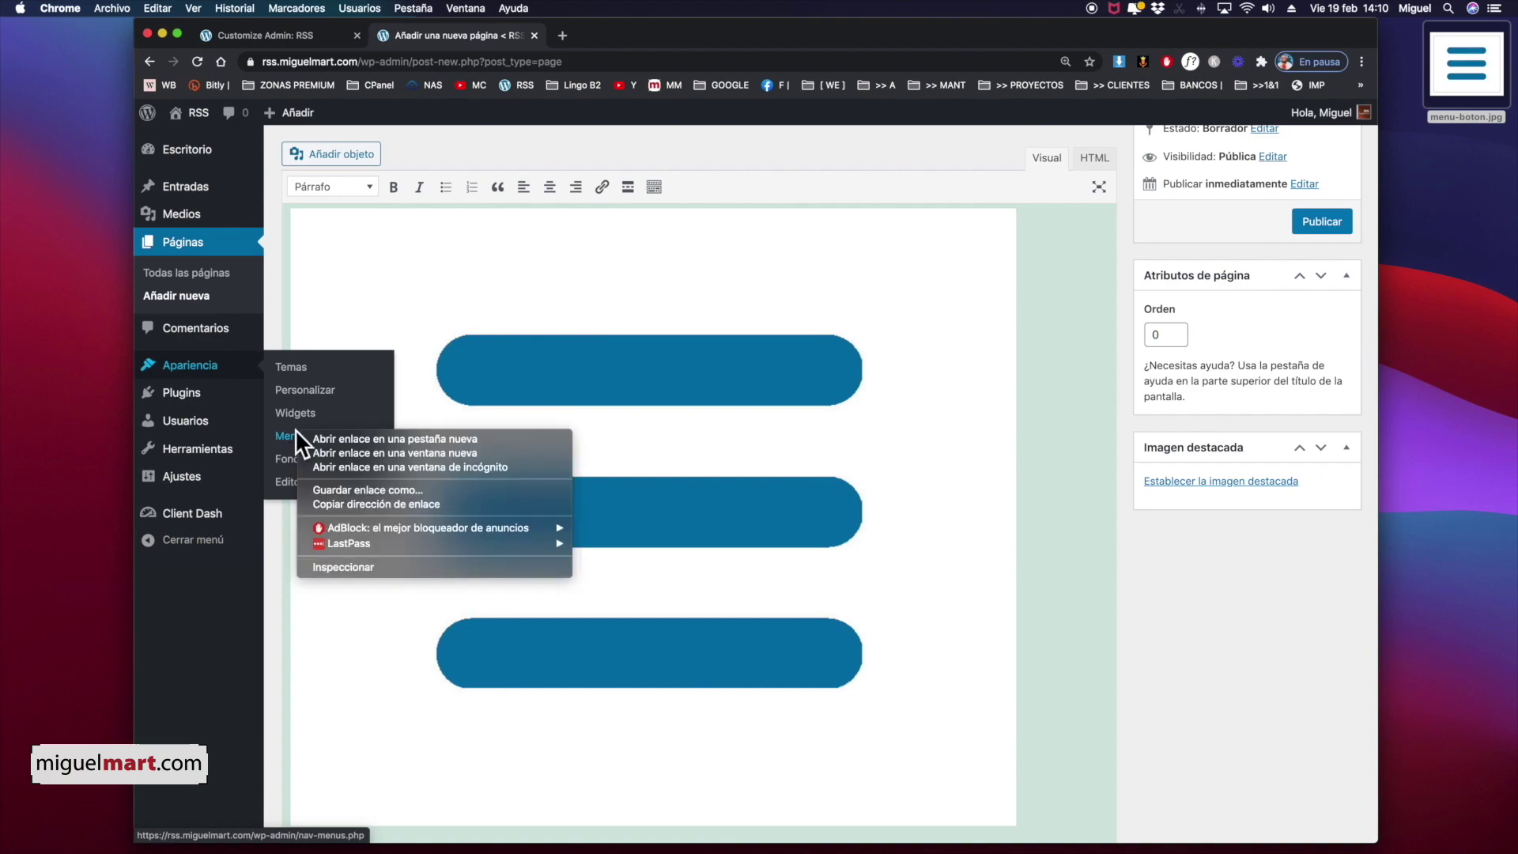
click(395, 504)
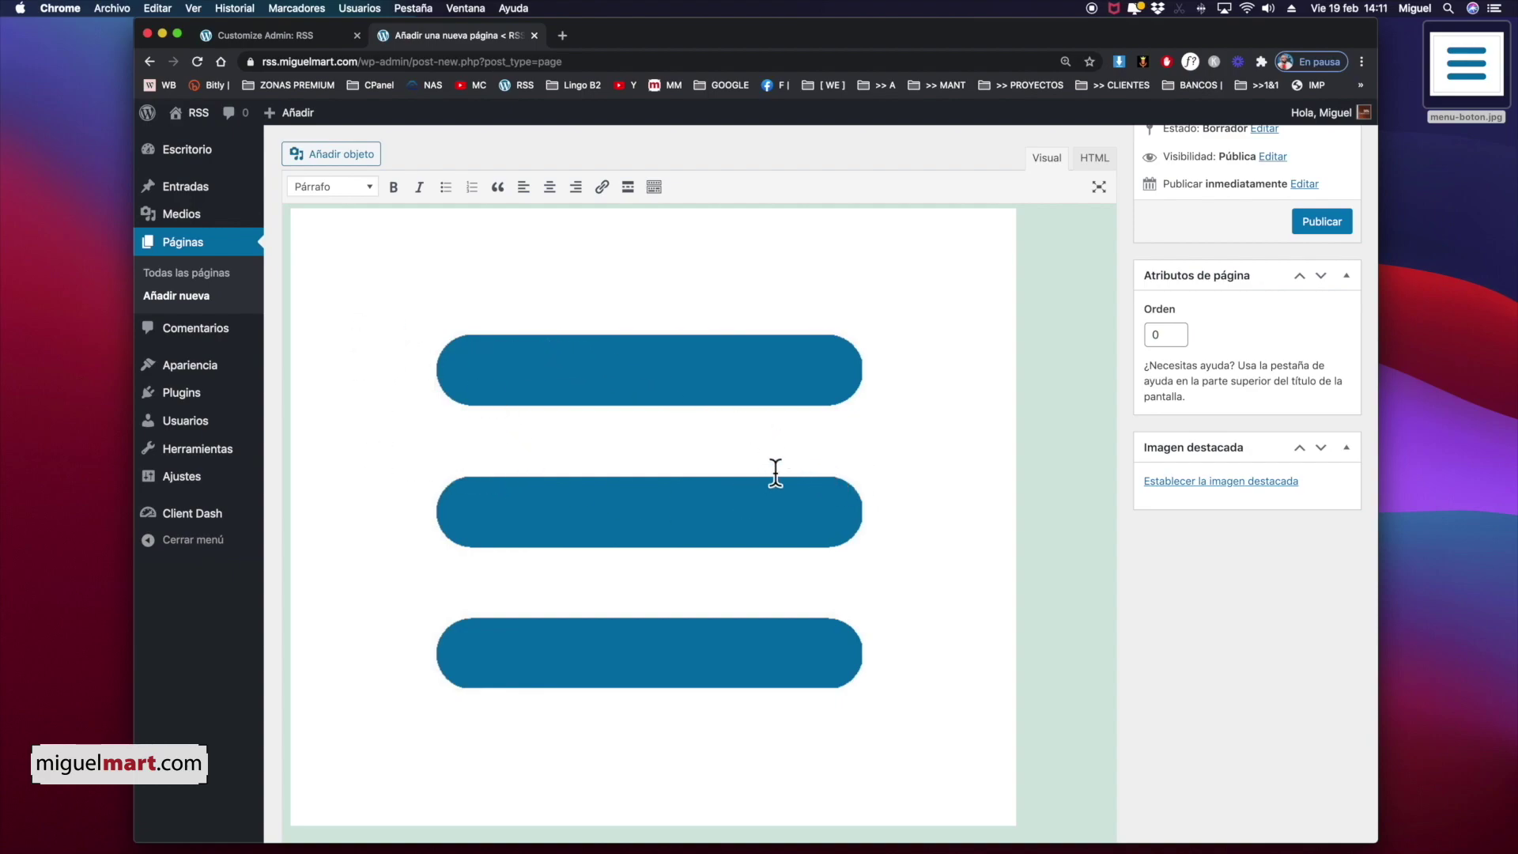
Link the menu image in the page content to the copied Menús page address (wp-admin/nav-menus.php)
click(653, 444)
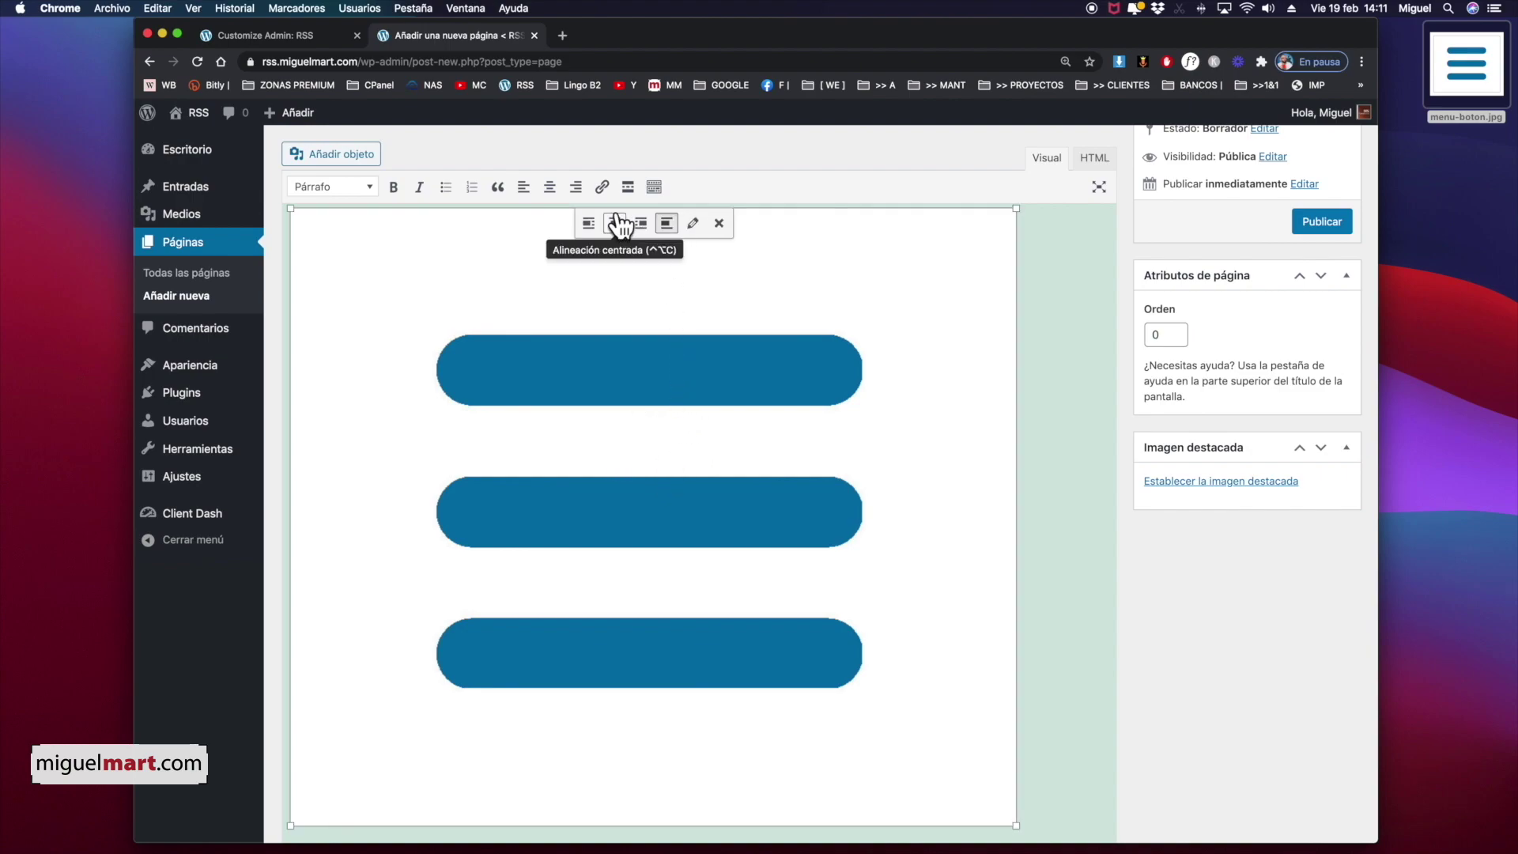
click(602, 188)
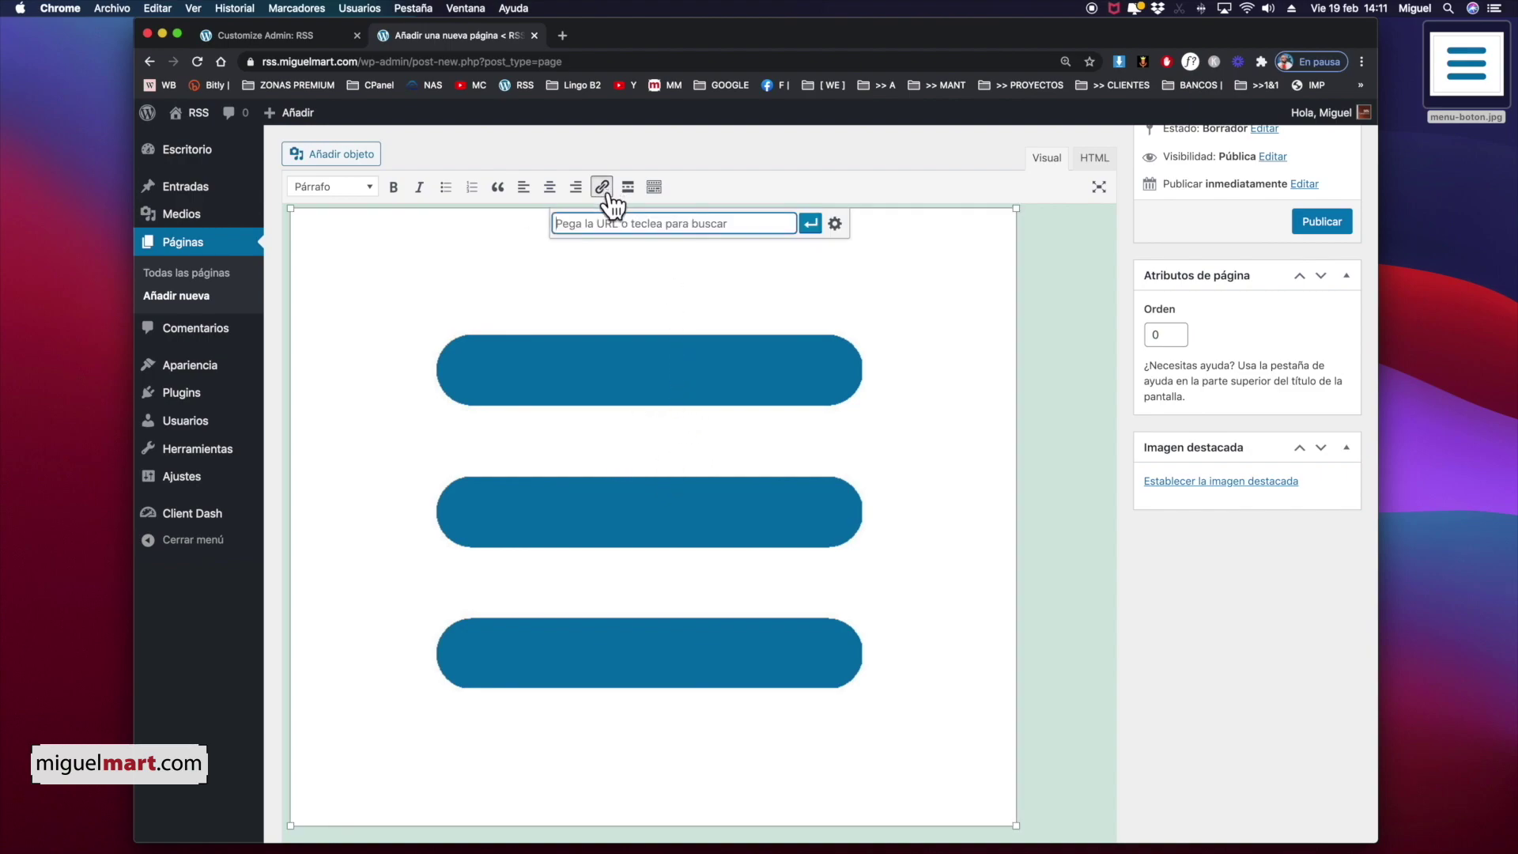
right_click(646, 225)
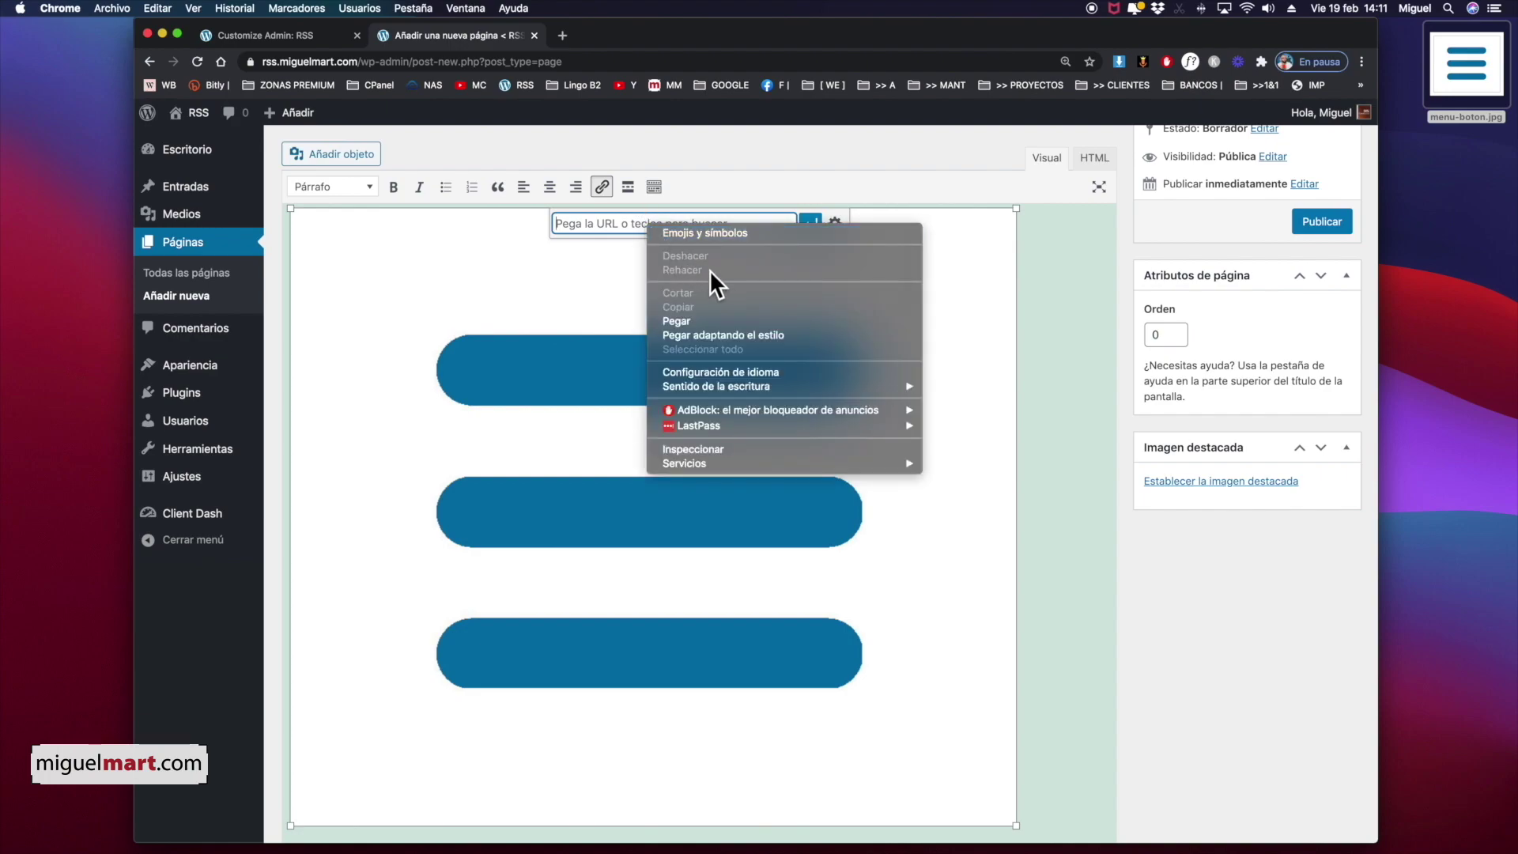
click(755, 321)
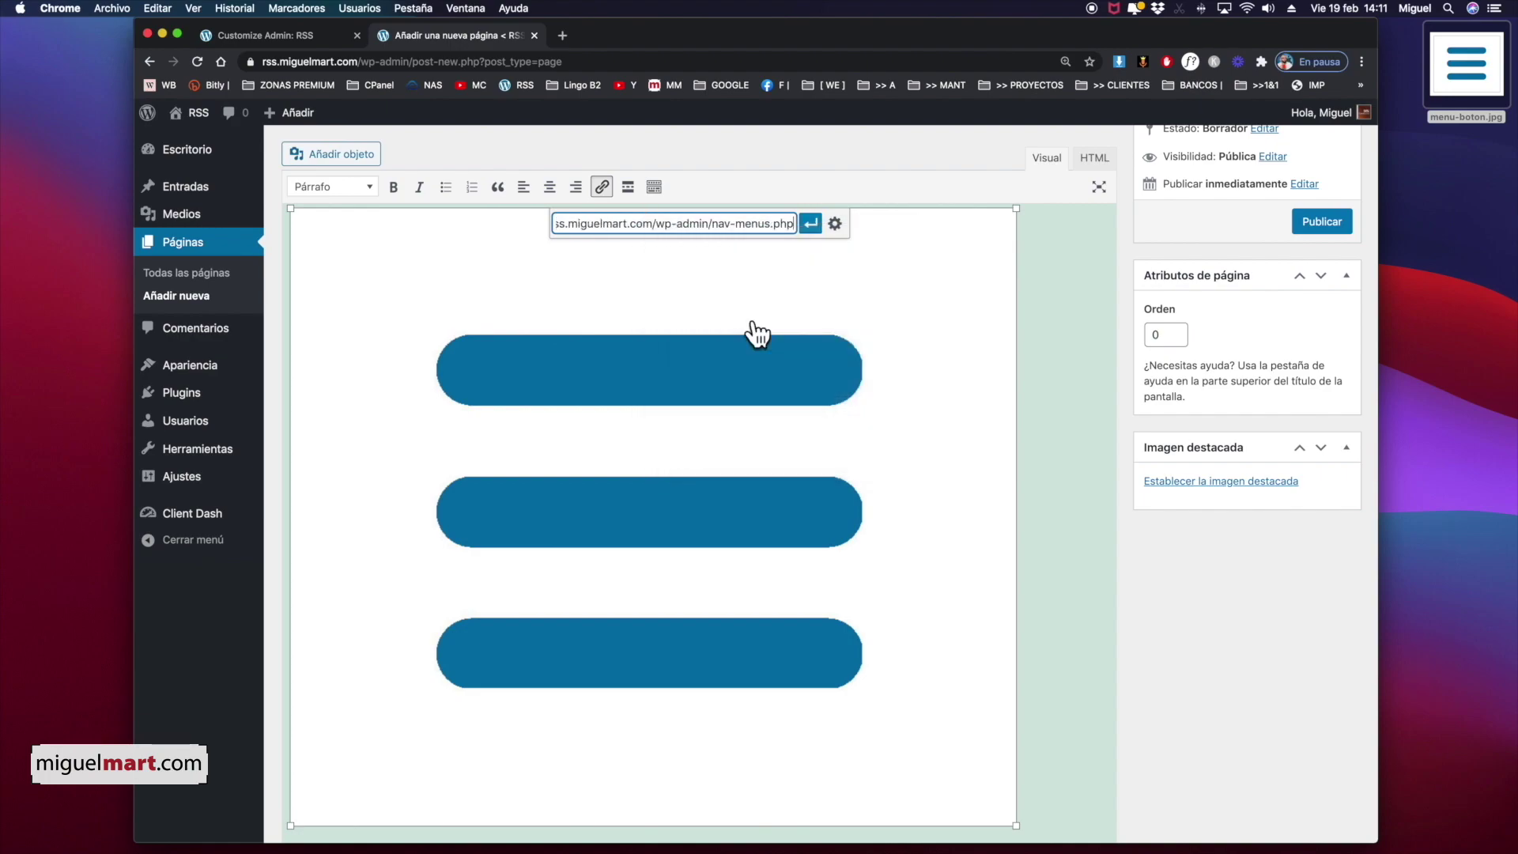
click(810, 226)
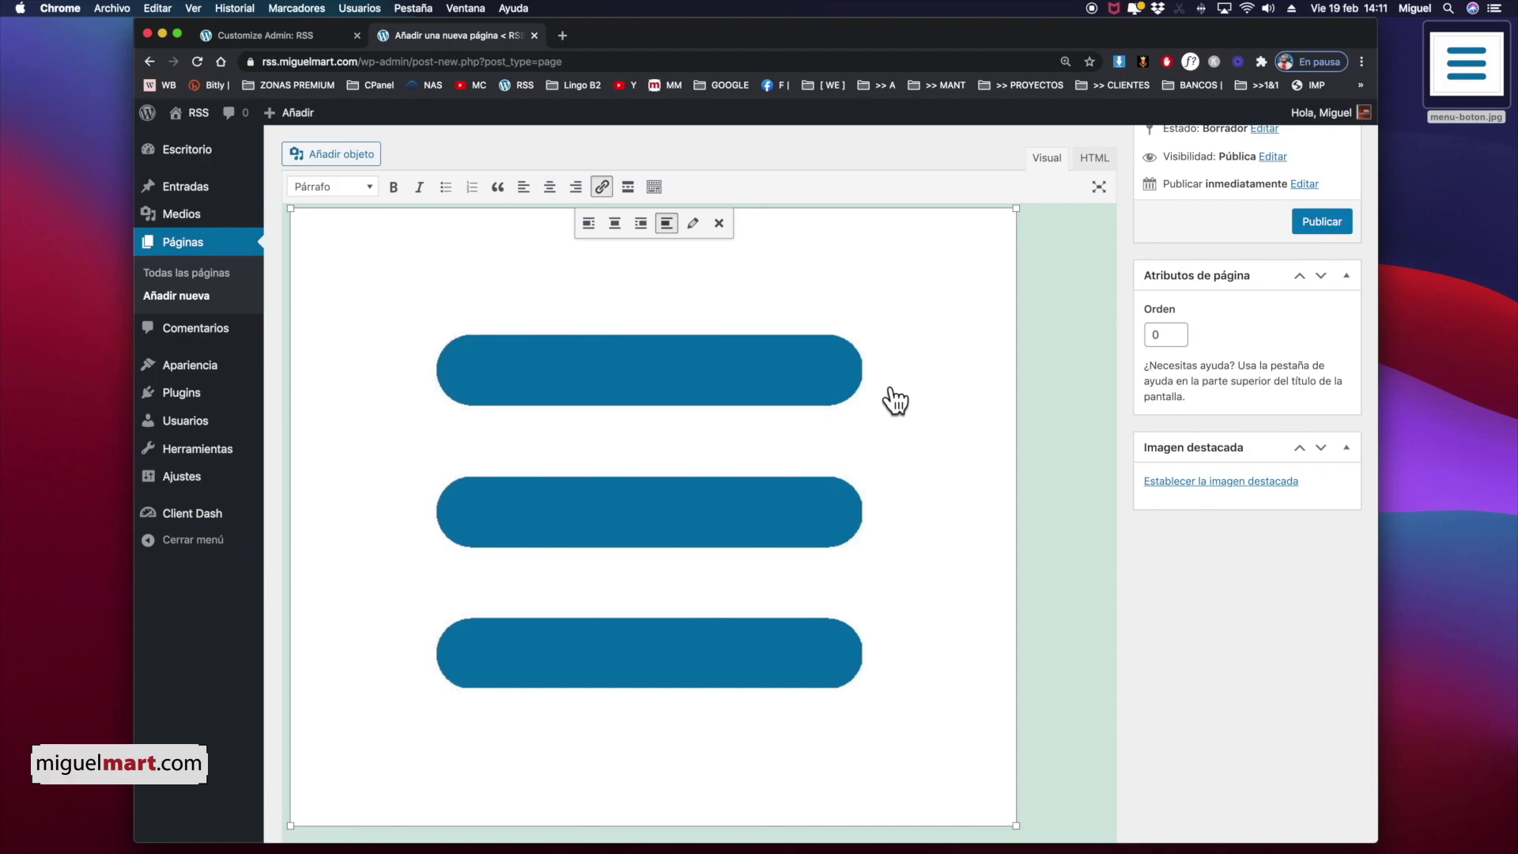
scroll(864, 406, down, 3)
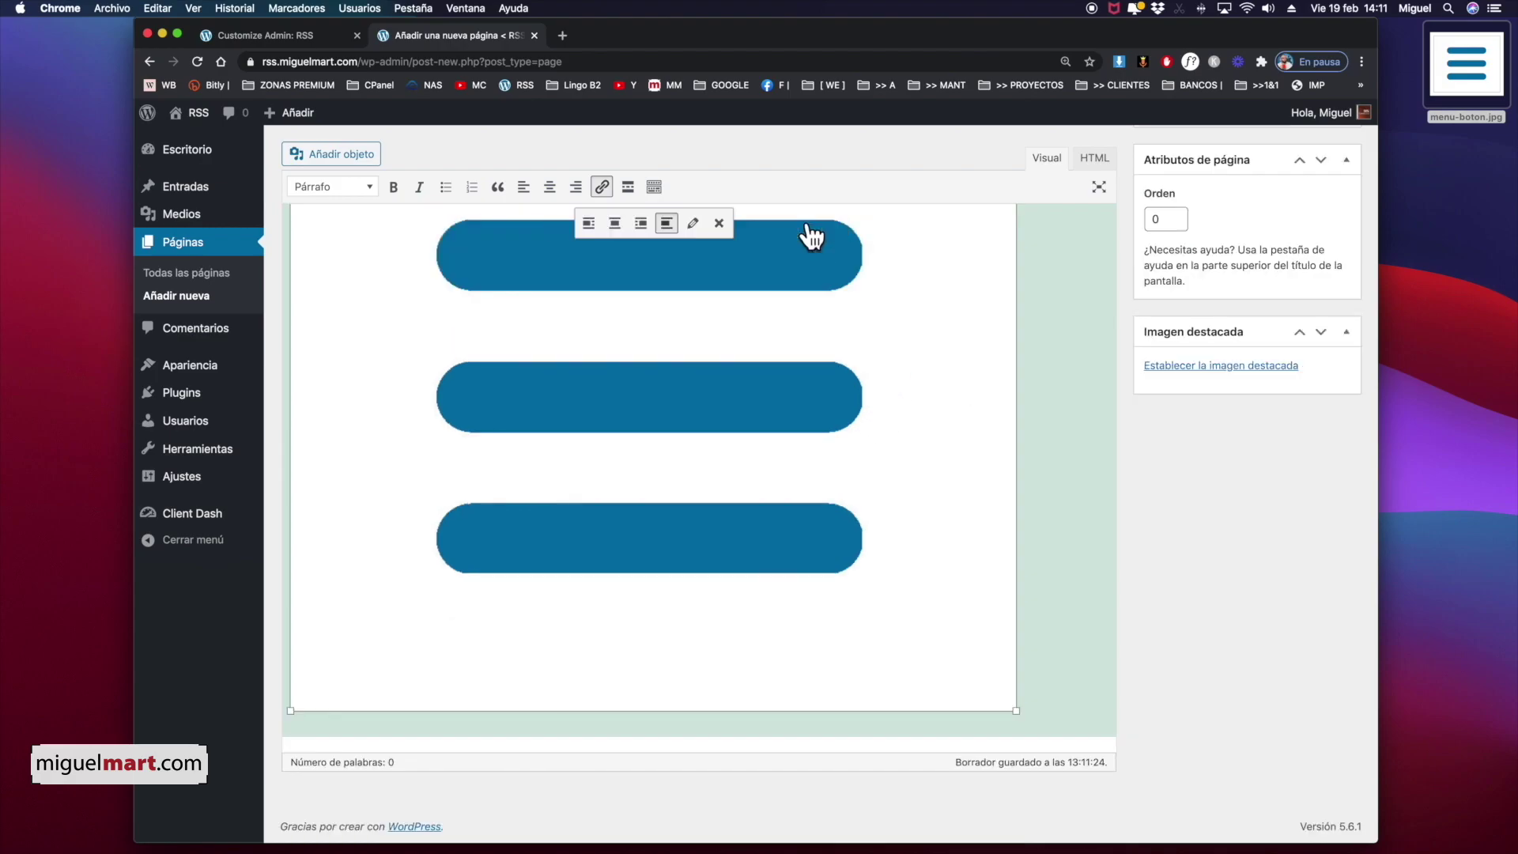
click(1055, 291)
Copy the full HTML code of the linked full-size menu image from the page's code view
scroll(1009, 318, up, 4)
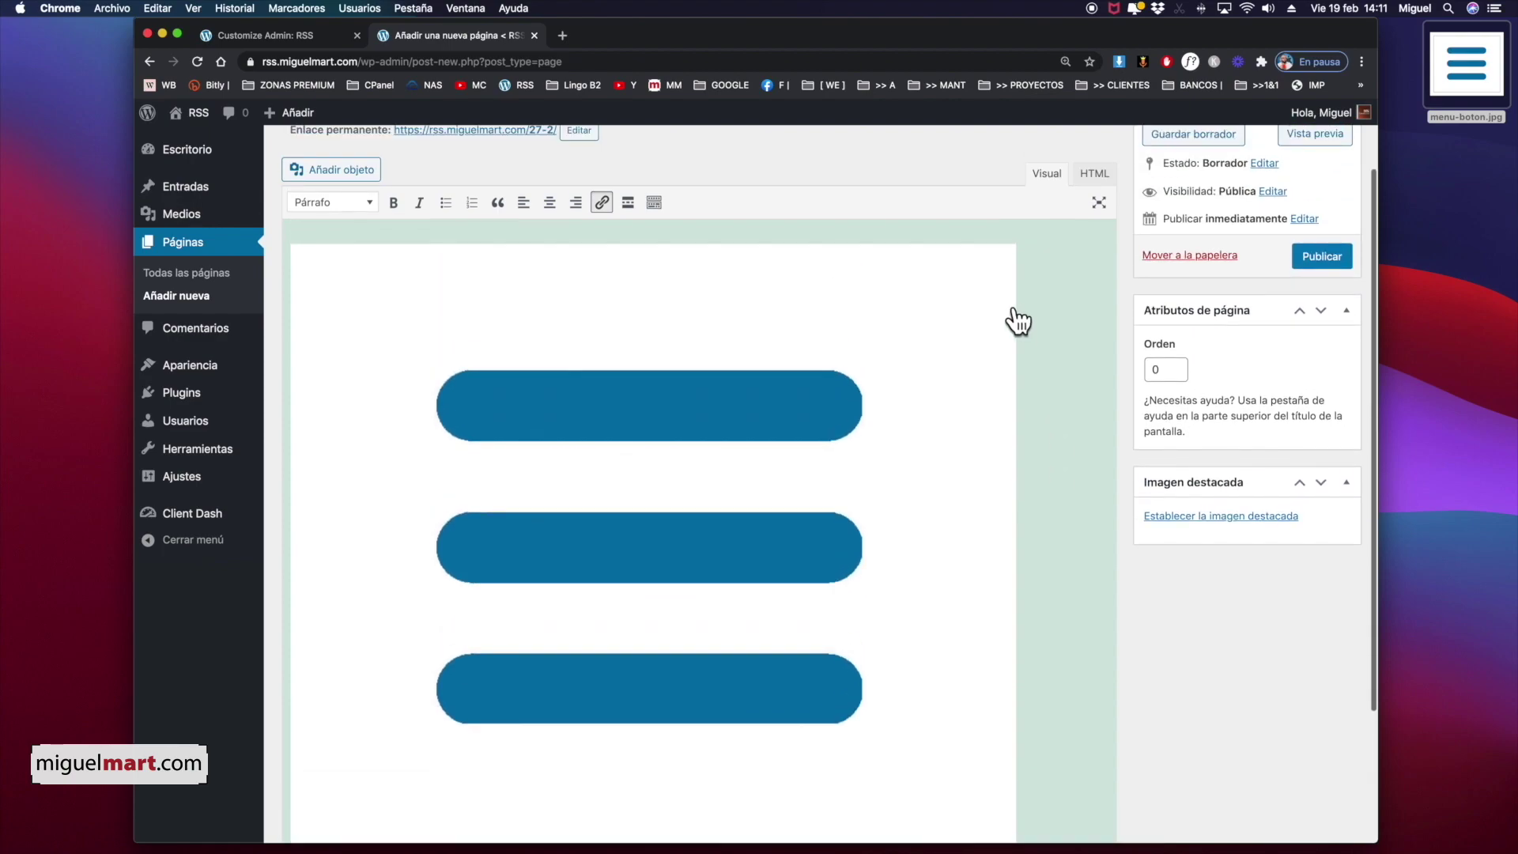
click(1096, 178)
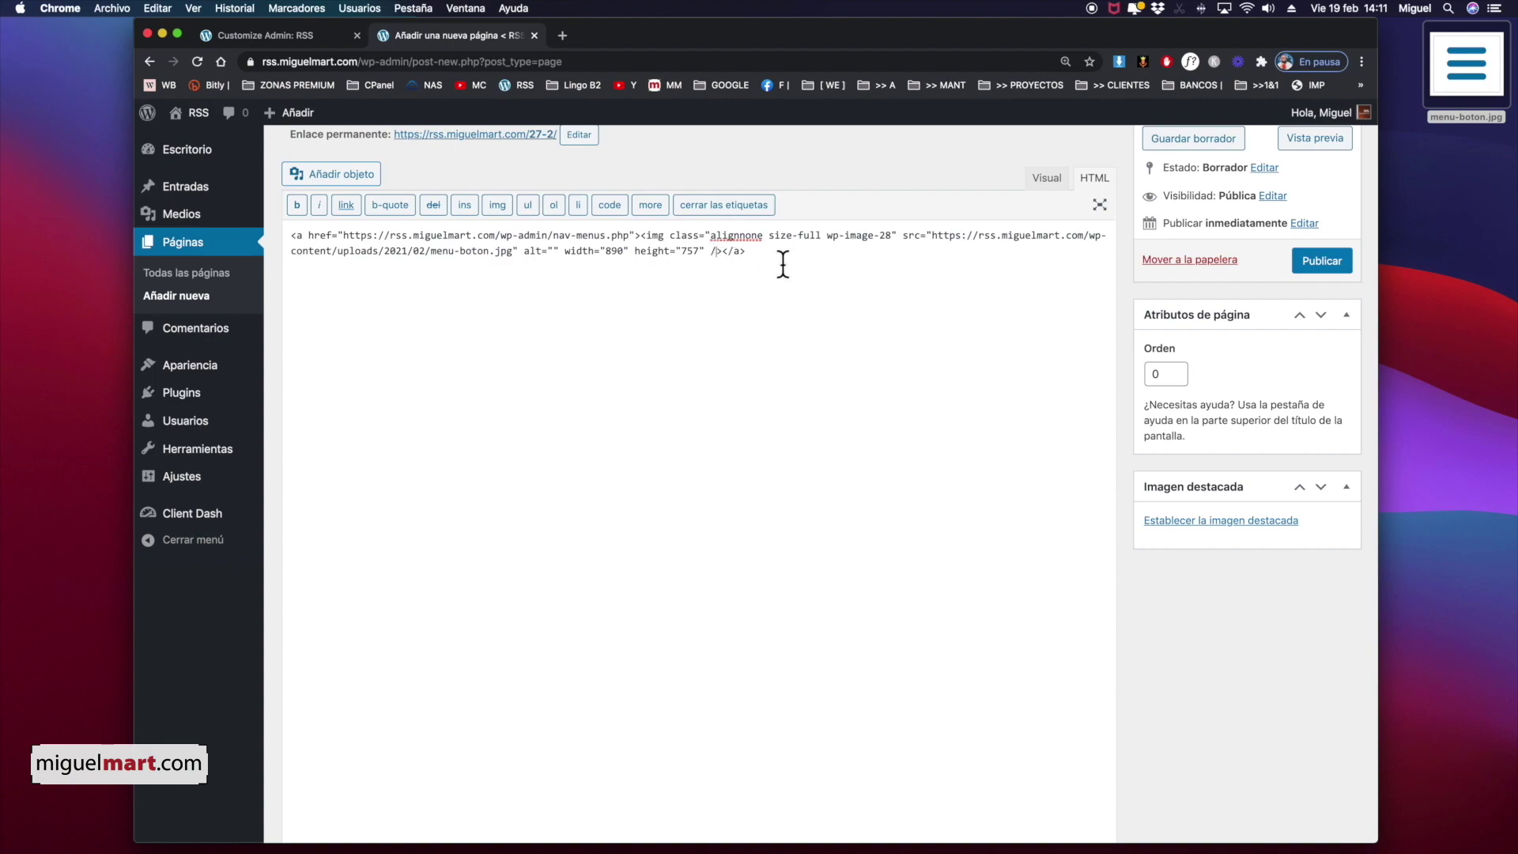
drag(731, 259, 291, 235)
click(718, 291)
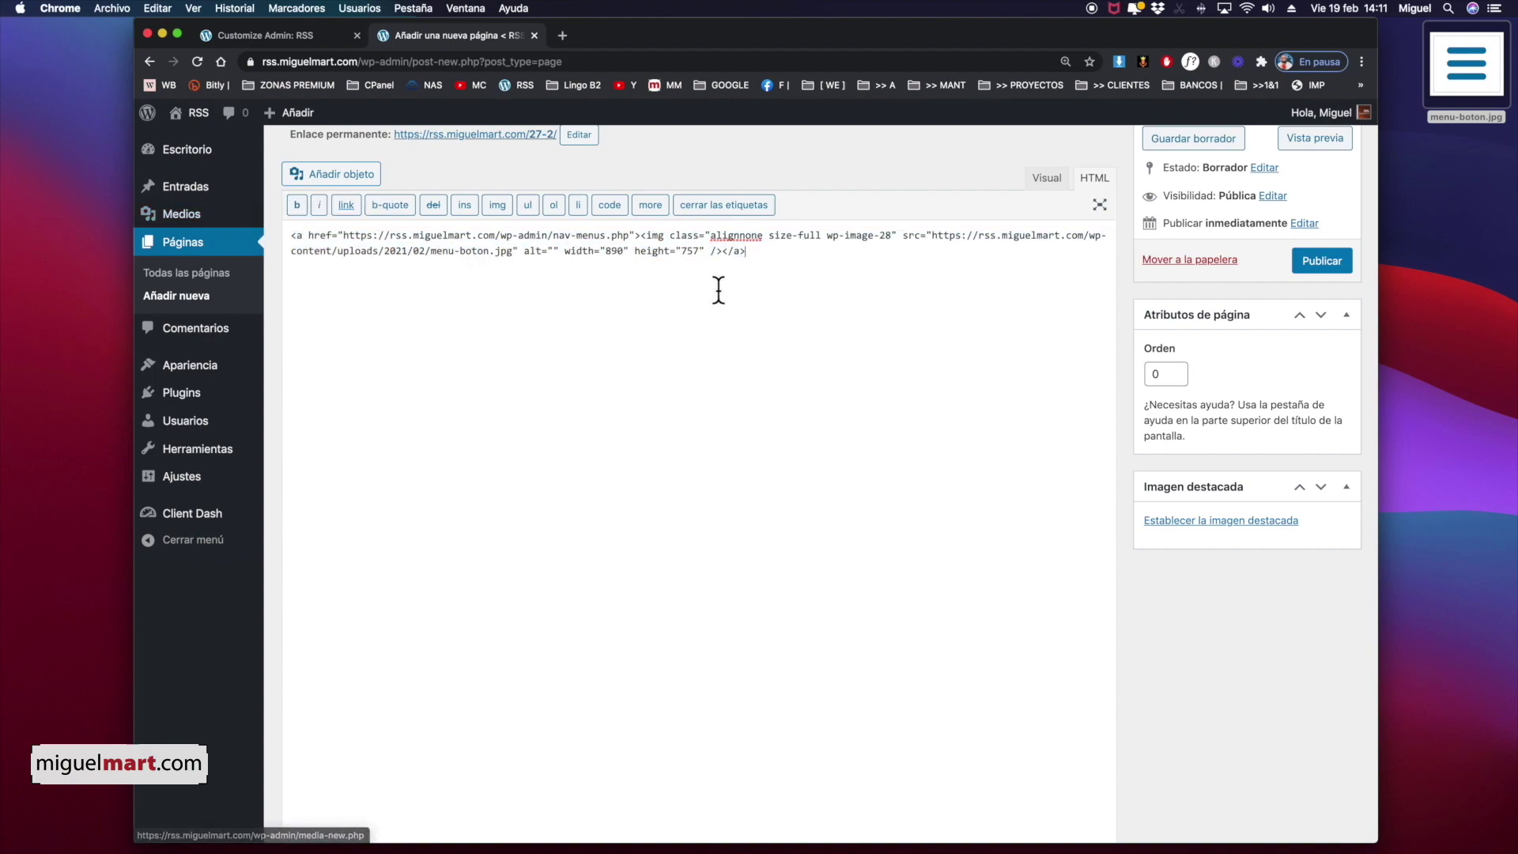
triple_click(692, 251)
key(super+c)
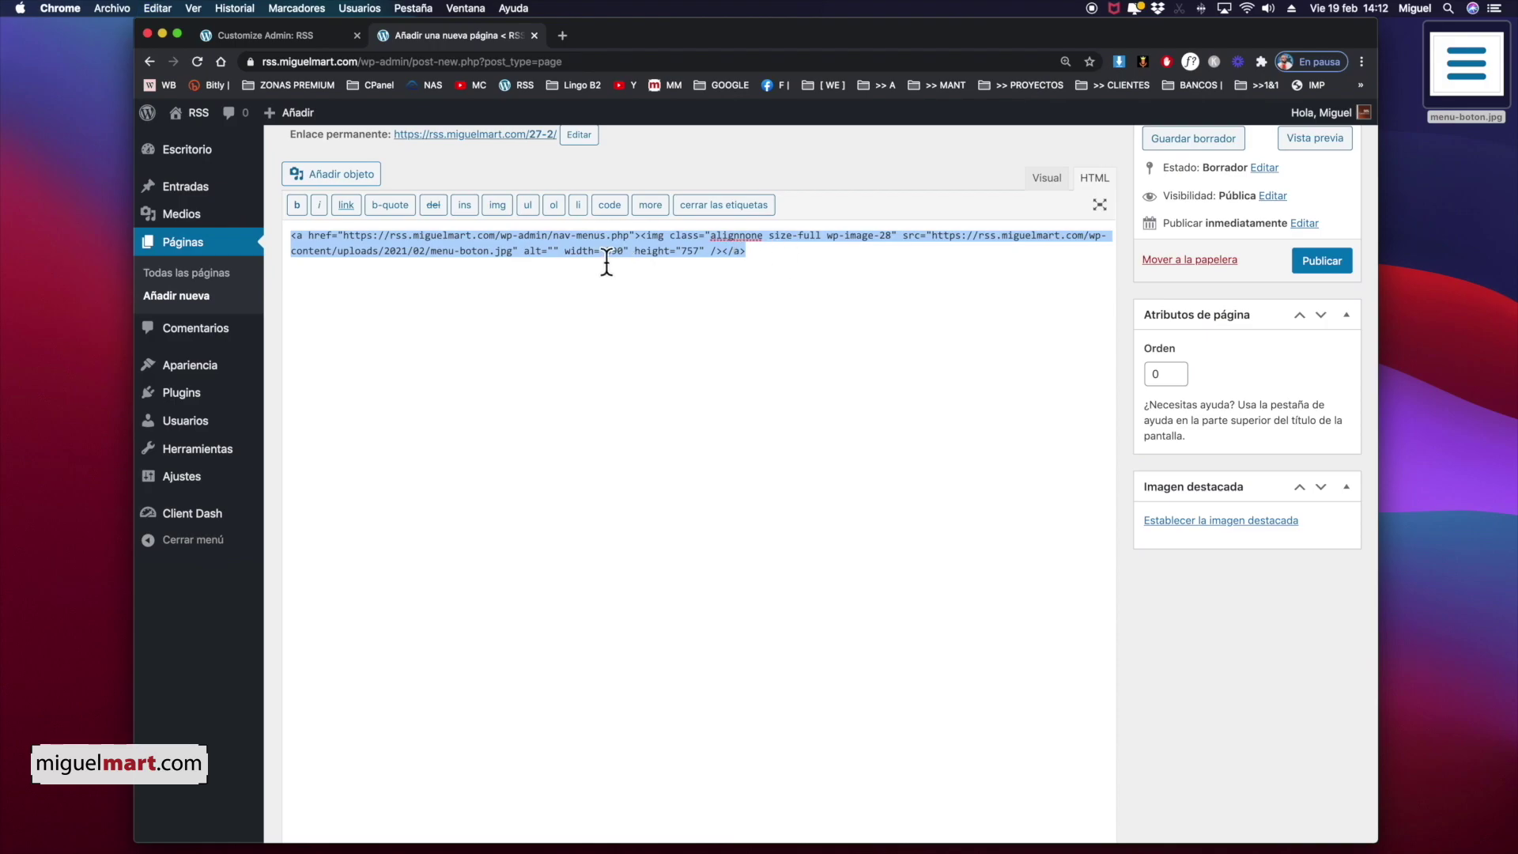
Paste the copied image code into the Text or HTML content of the Ir al MENÚ box and check it in the dashboard preview
click(297, 36)
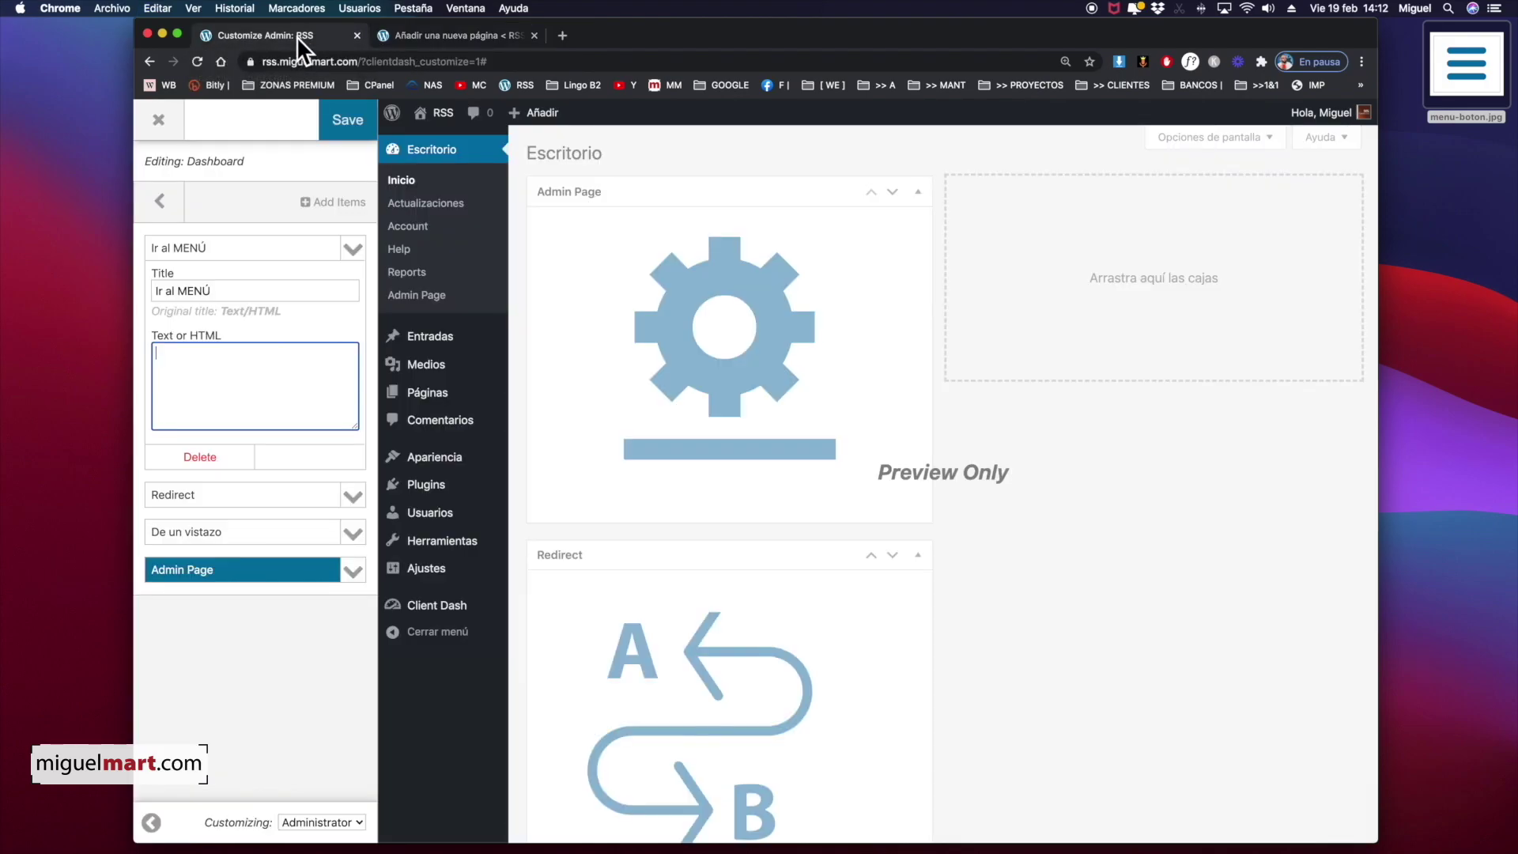
click(262, 368)
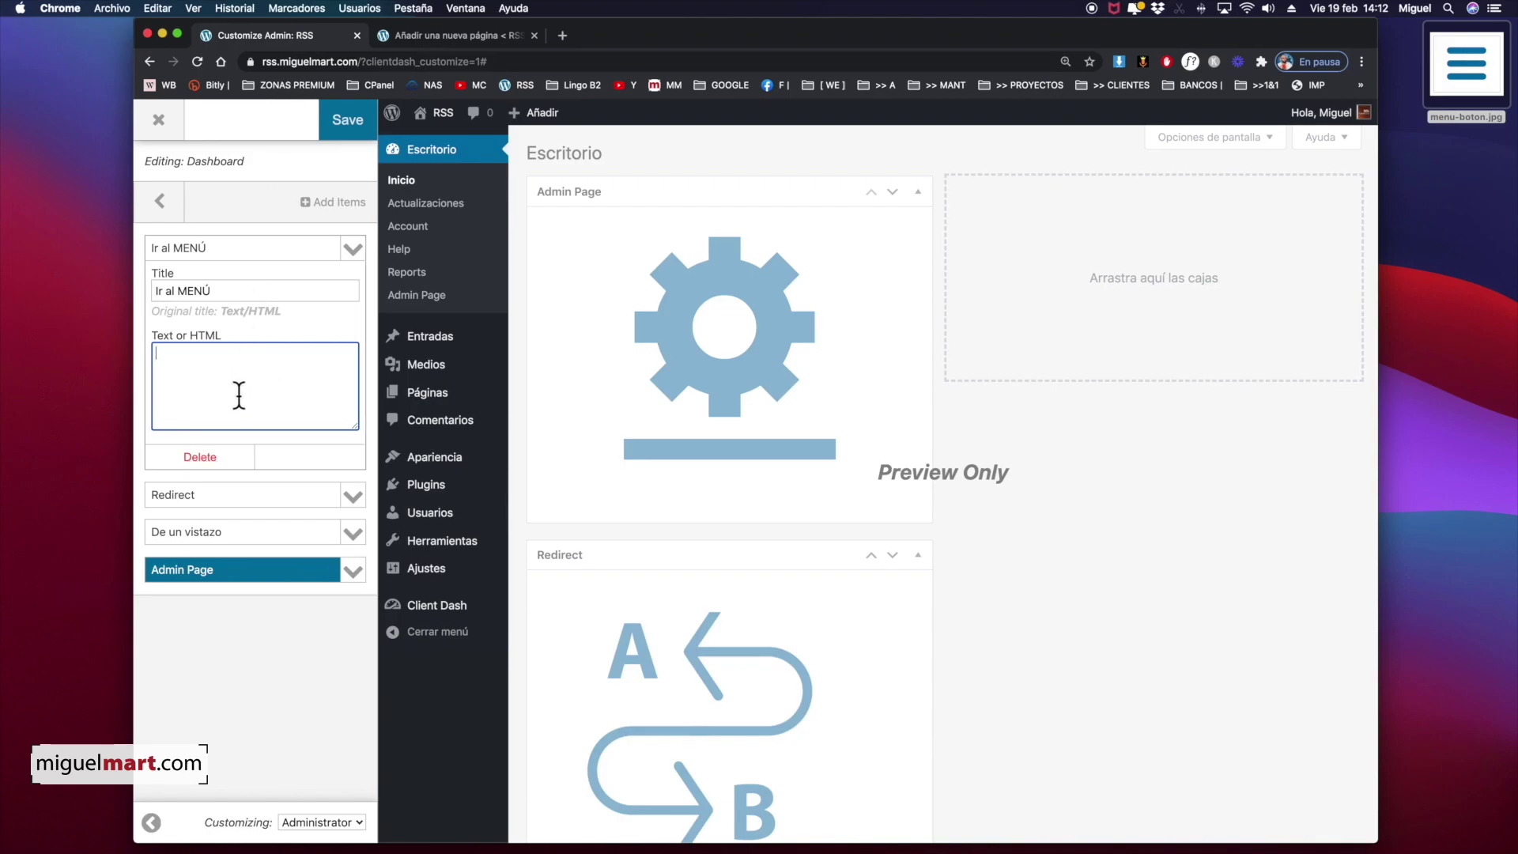
key(super+v)
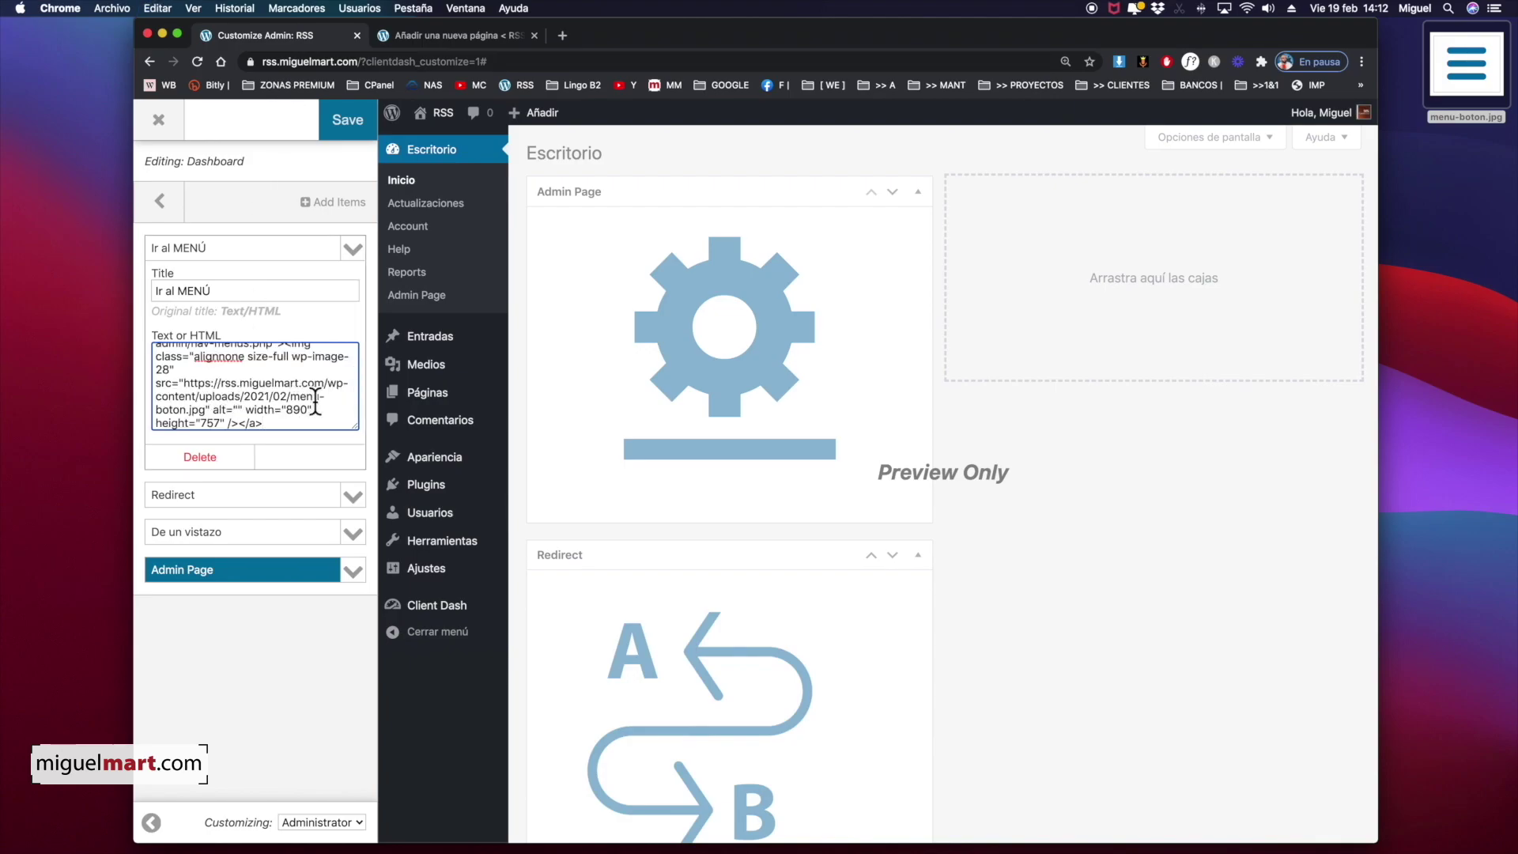
scroll(924, 620, down, 1)
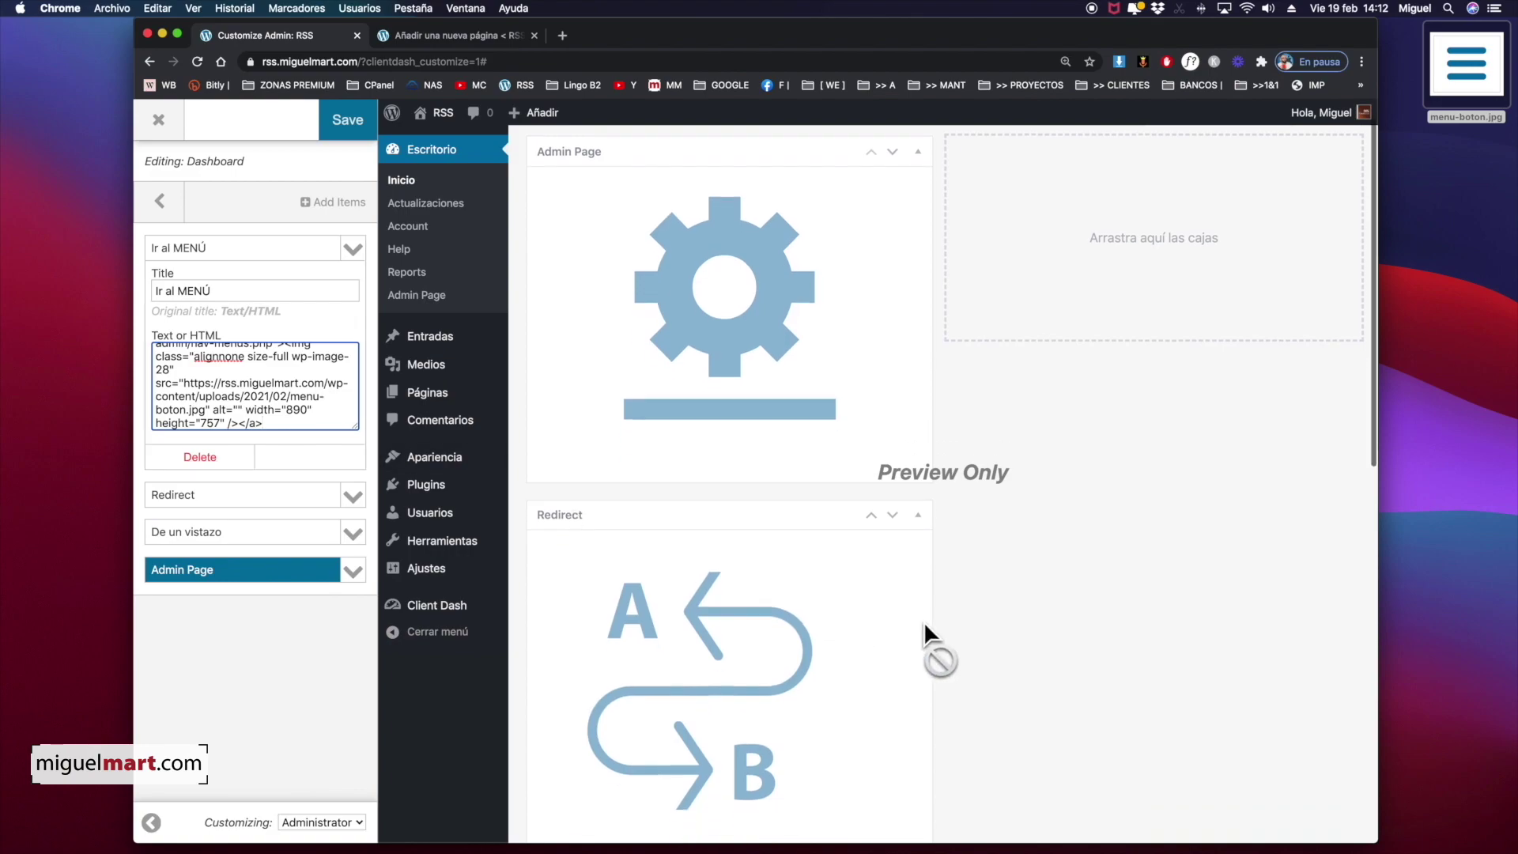
scroll(927, 619, down, 10)
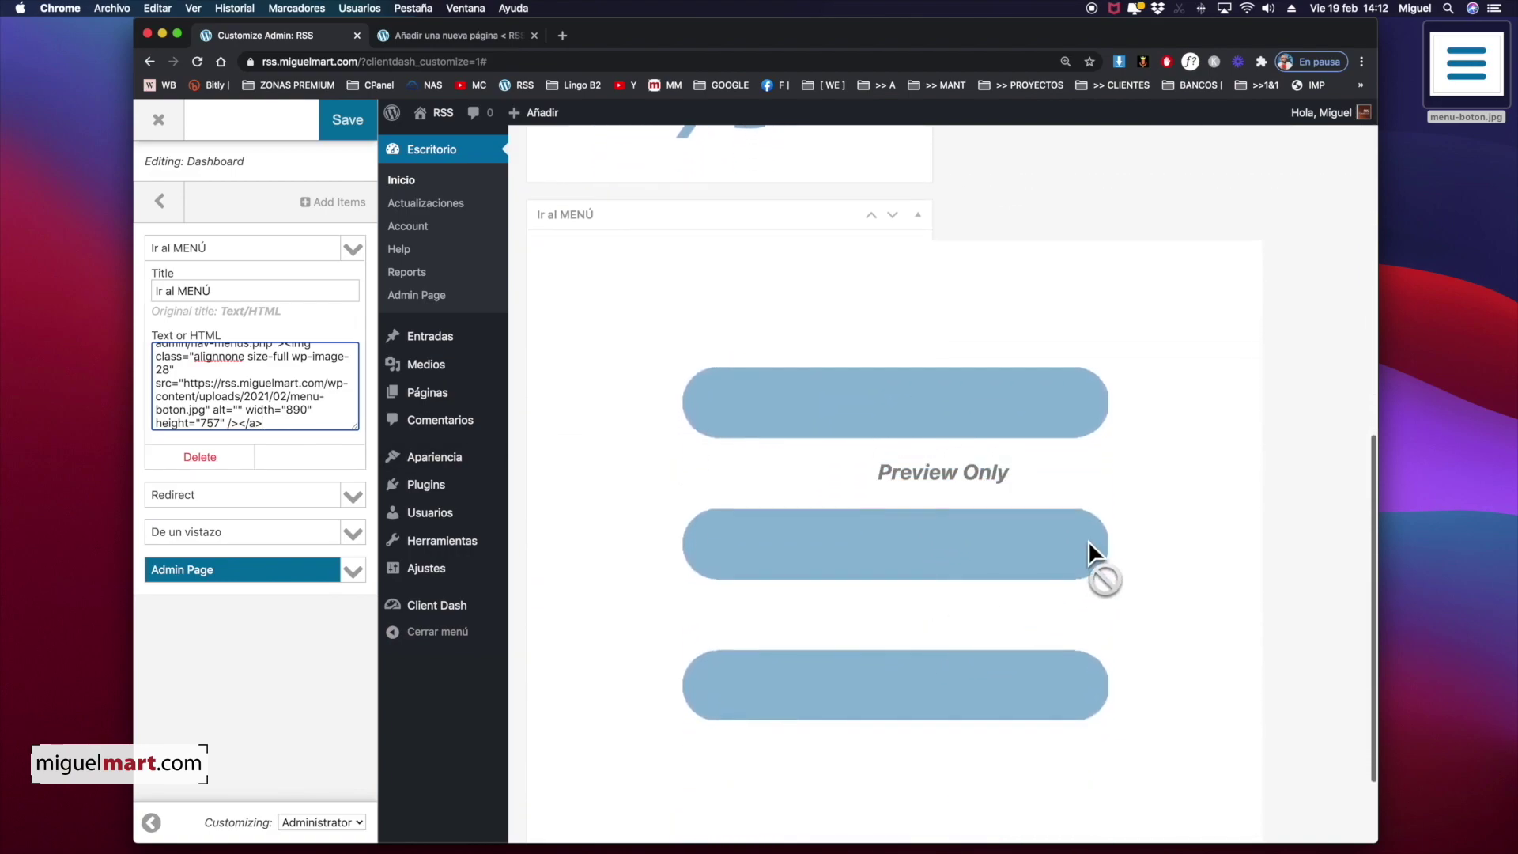
scroll(980, 533, down, 2)
scroll(980, 533, up, 3)
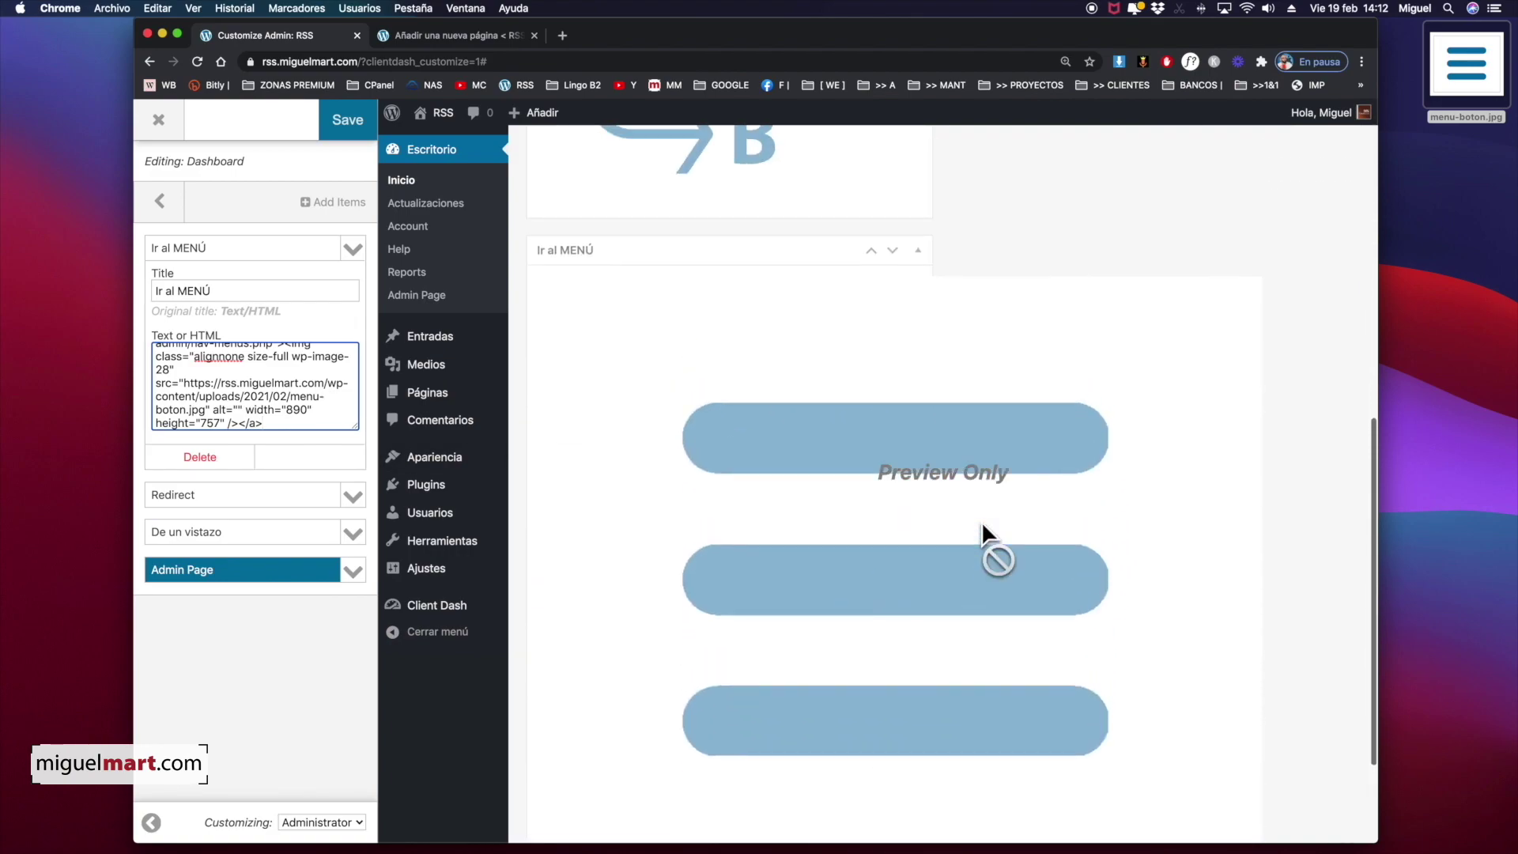
scroll(833, 408, up, 3)
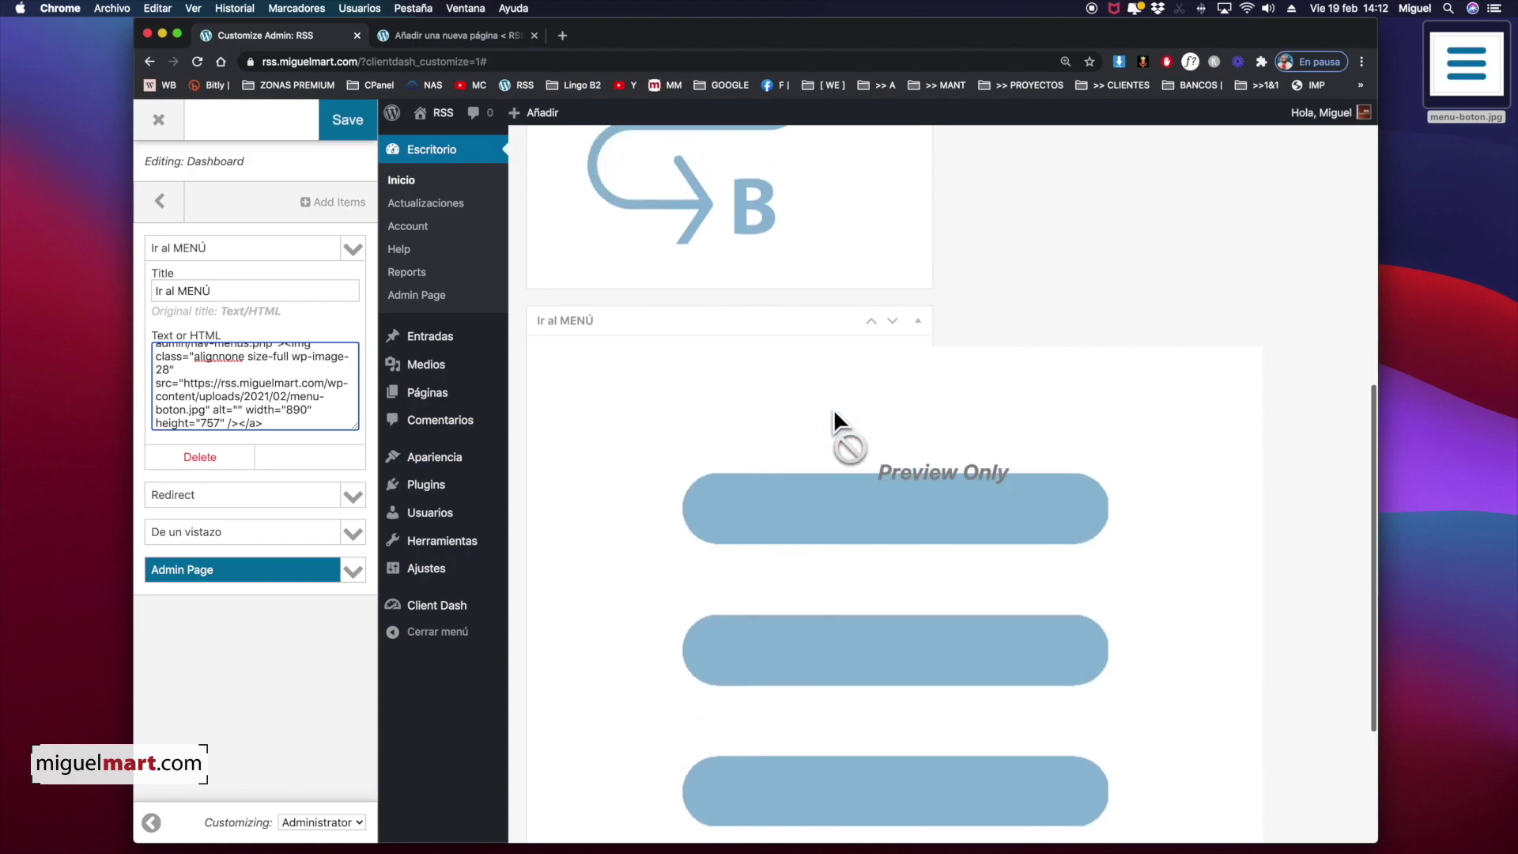
scroll(835, 410, down, 5)
scroll(834, 409, up, 5)
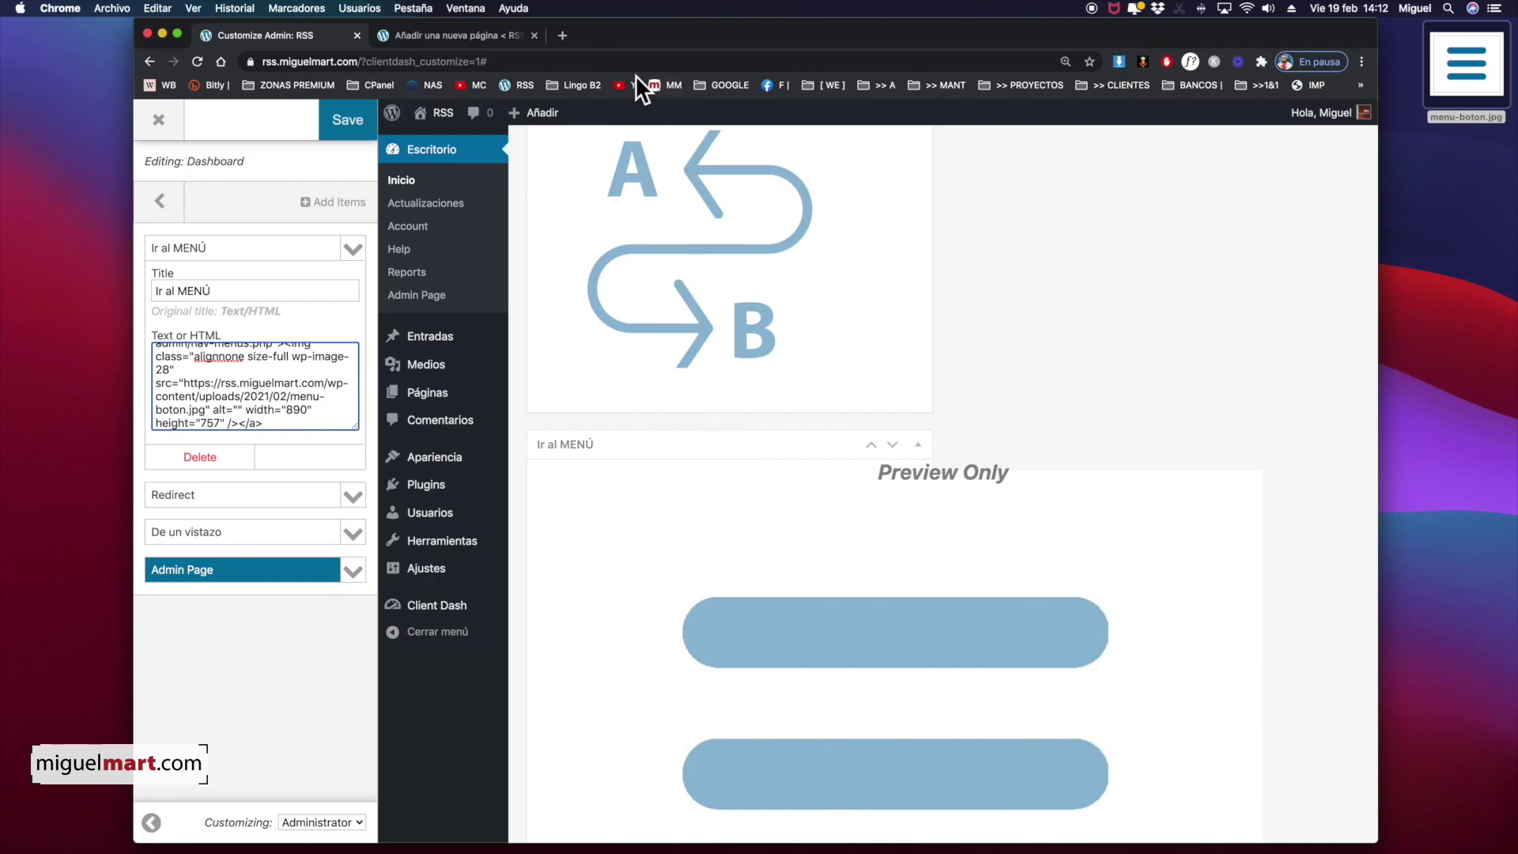
Return to the page being created and shrink the menu image to about 521 × 443 pixels in the visual editor
click(488, 40)
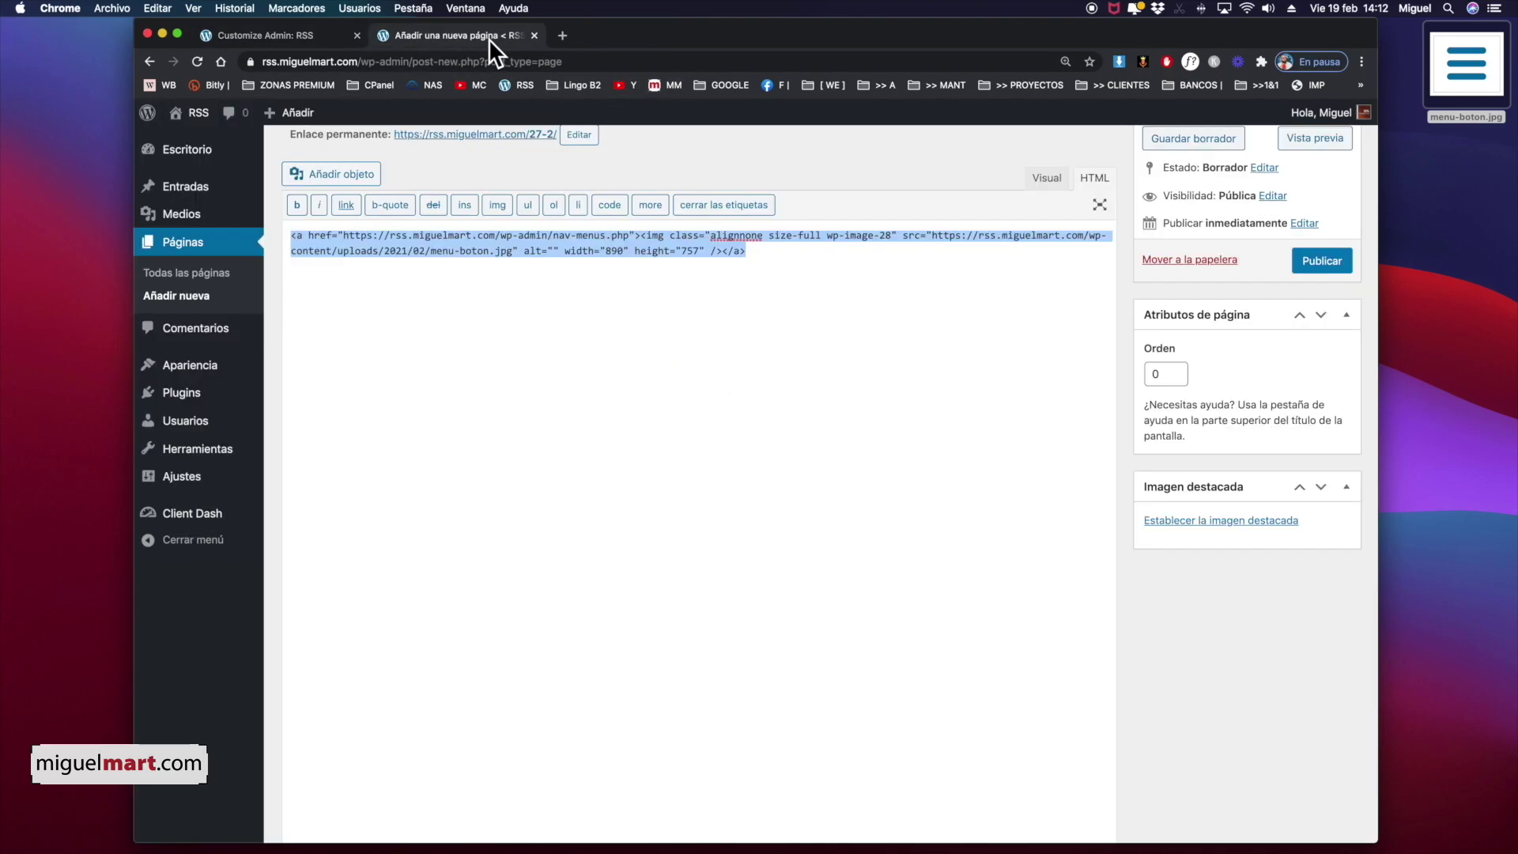
click(1043, 182)
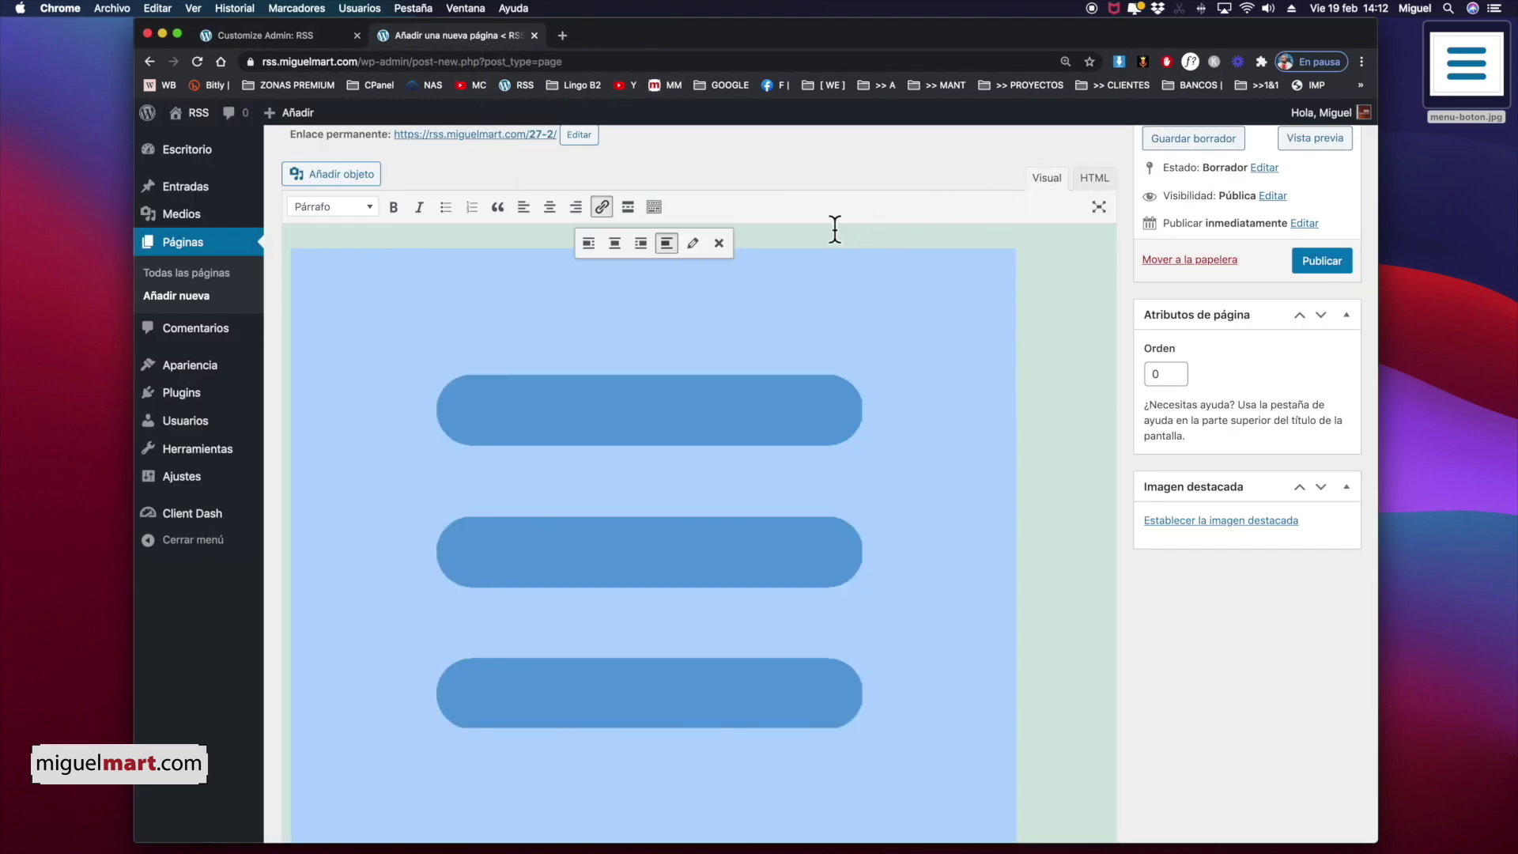
scroll(1010, 551, down, 4)
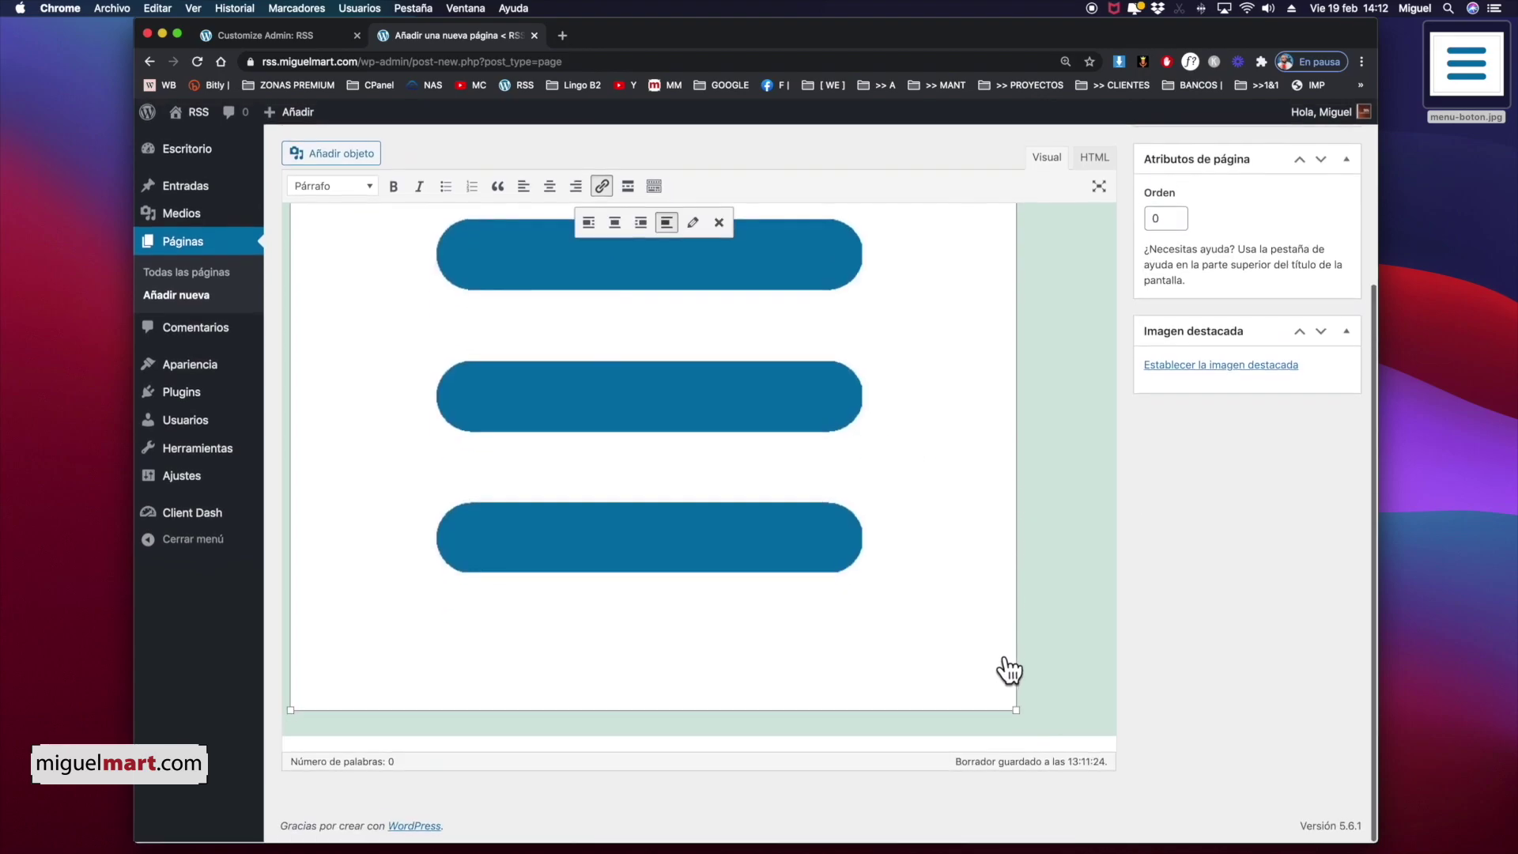
drag(1021, 716, 814, 488)
Copy the complete HTML code of the linked image at 521 × 443 pixels
click(1093, 267)
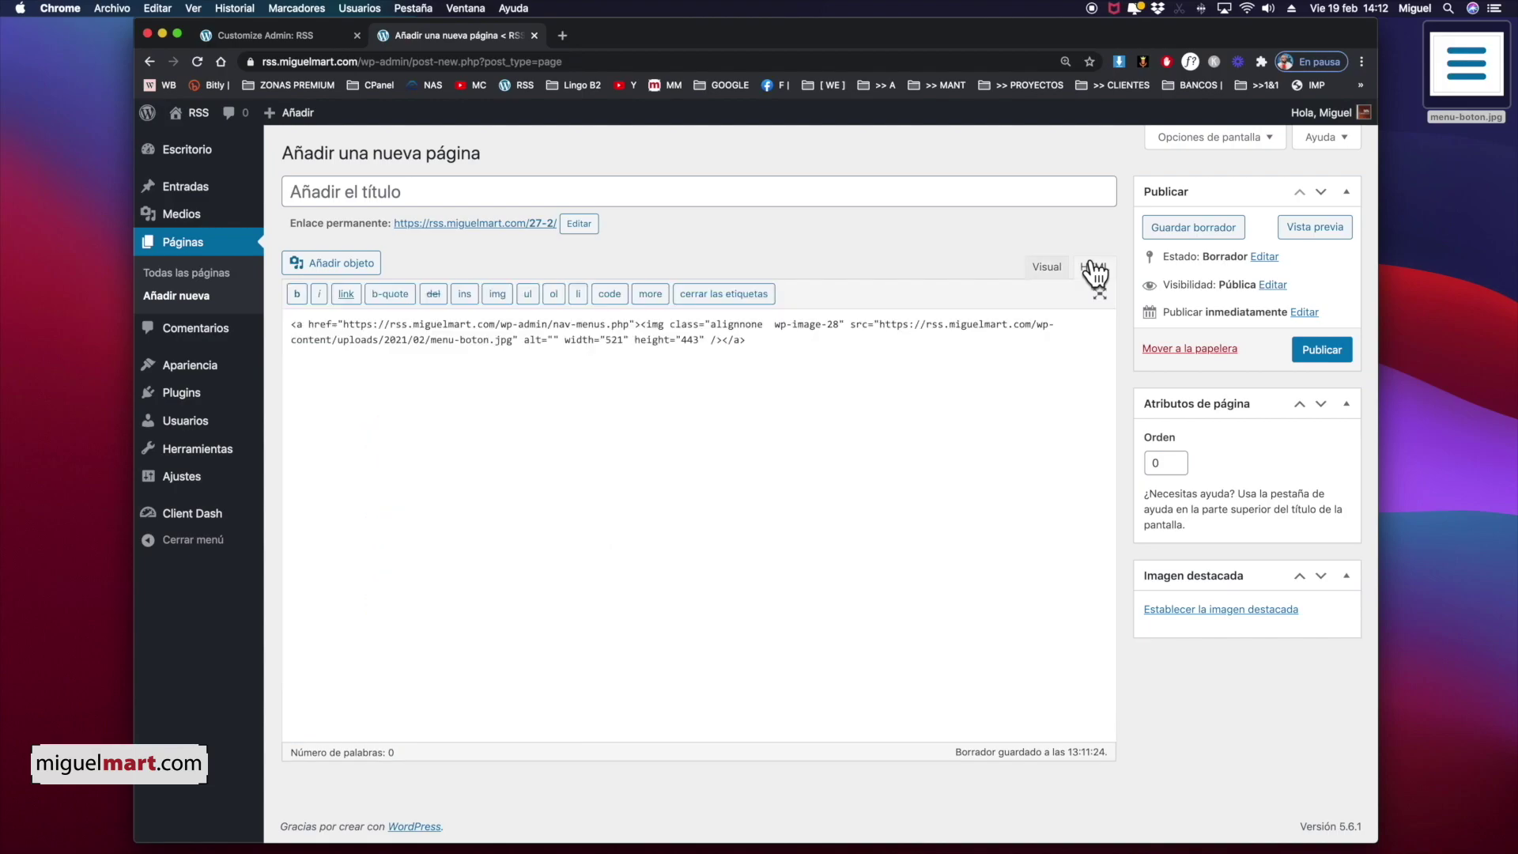
click(750, 354)
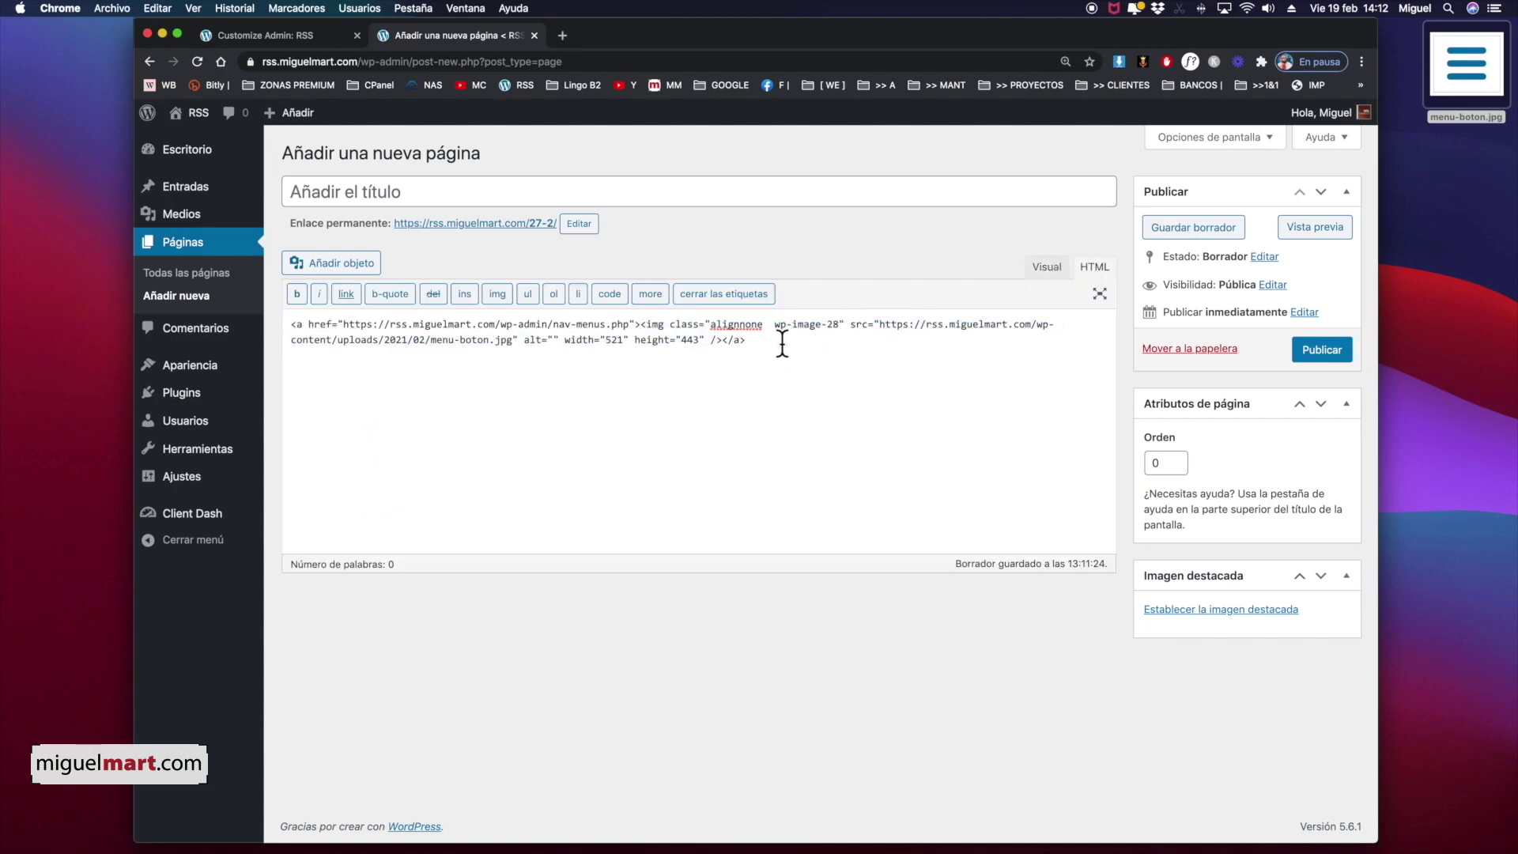
key(super+a)
key(super+c)
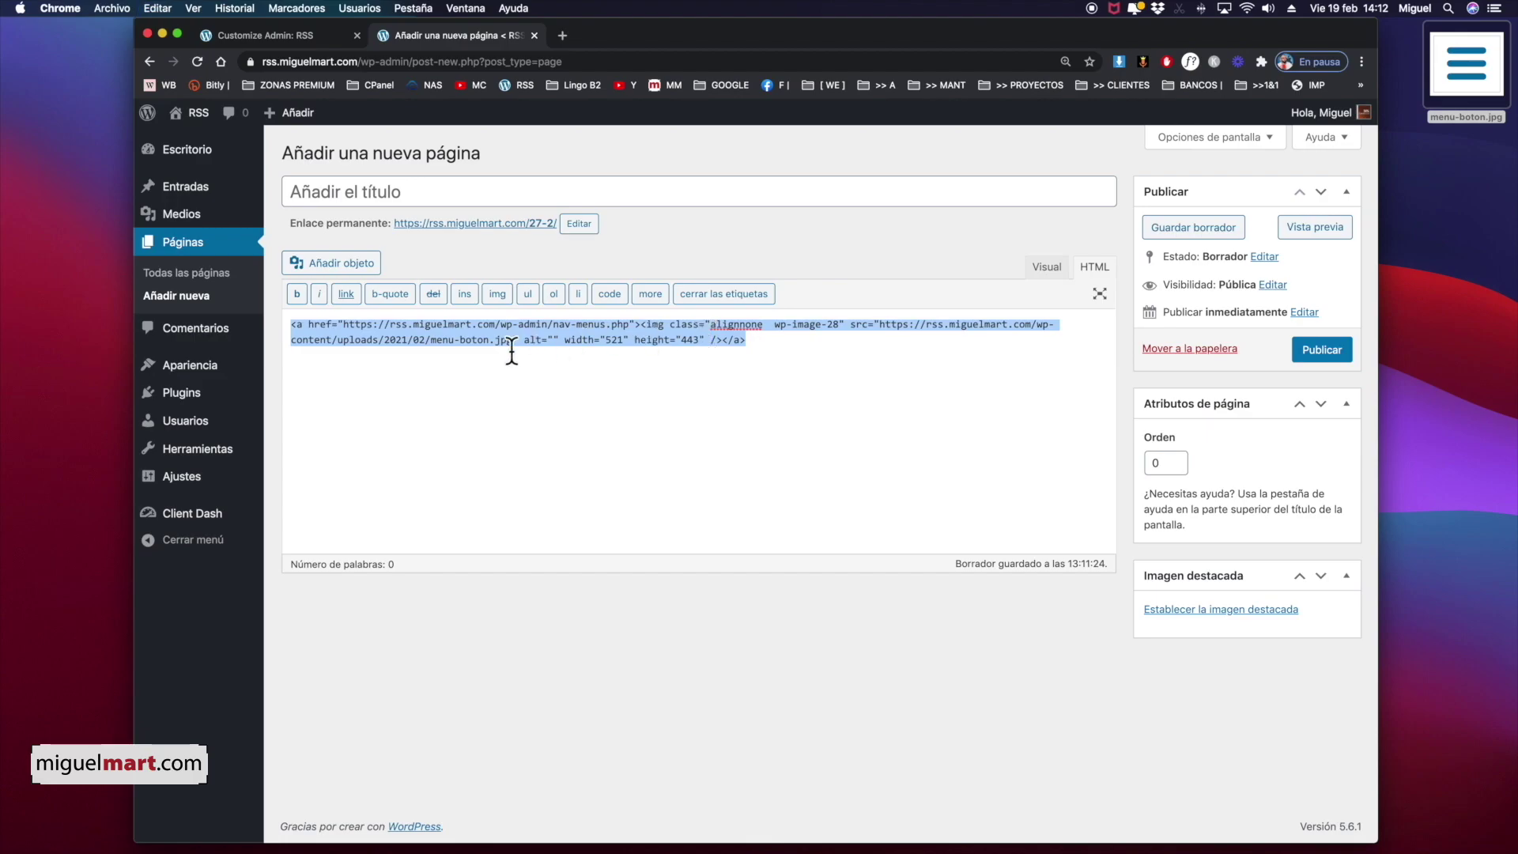
Replace the Ir al MENÚ box's HTML with the 521 × 443 image code and check how it fits in the preview
click(292, 31)
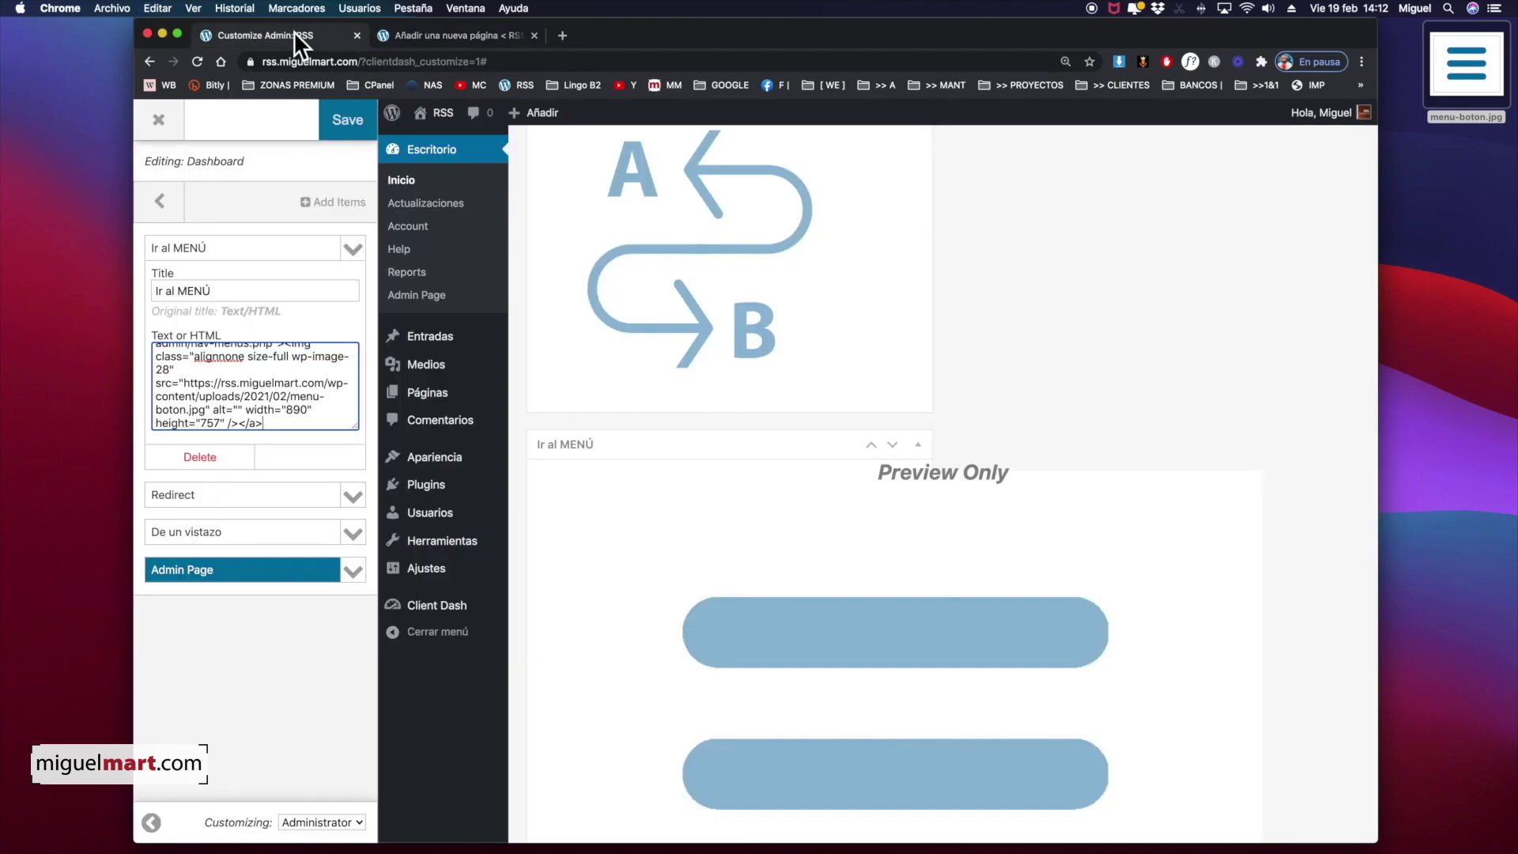
key(super+a)
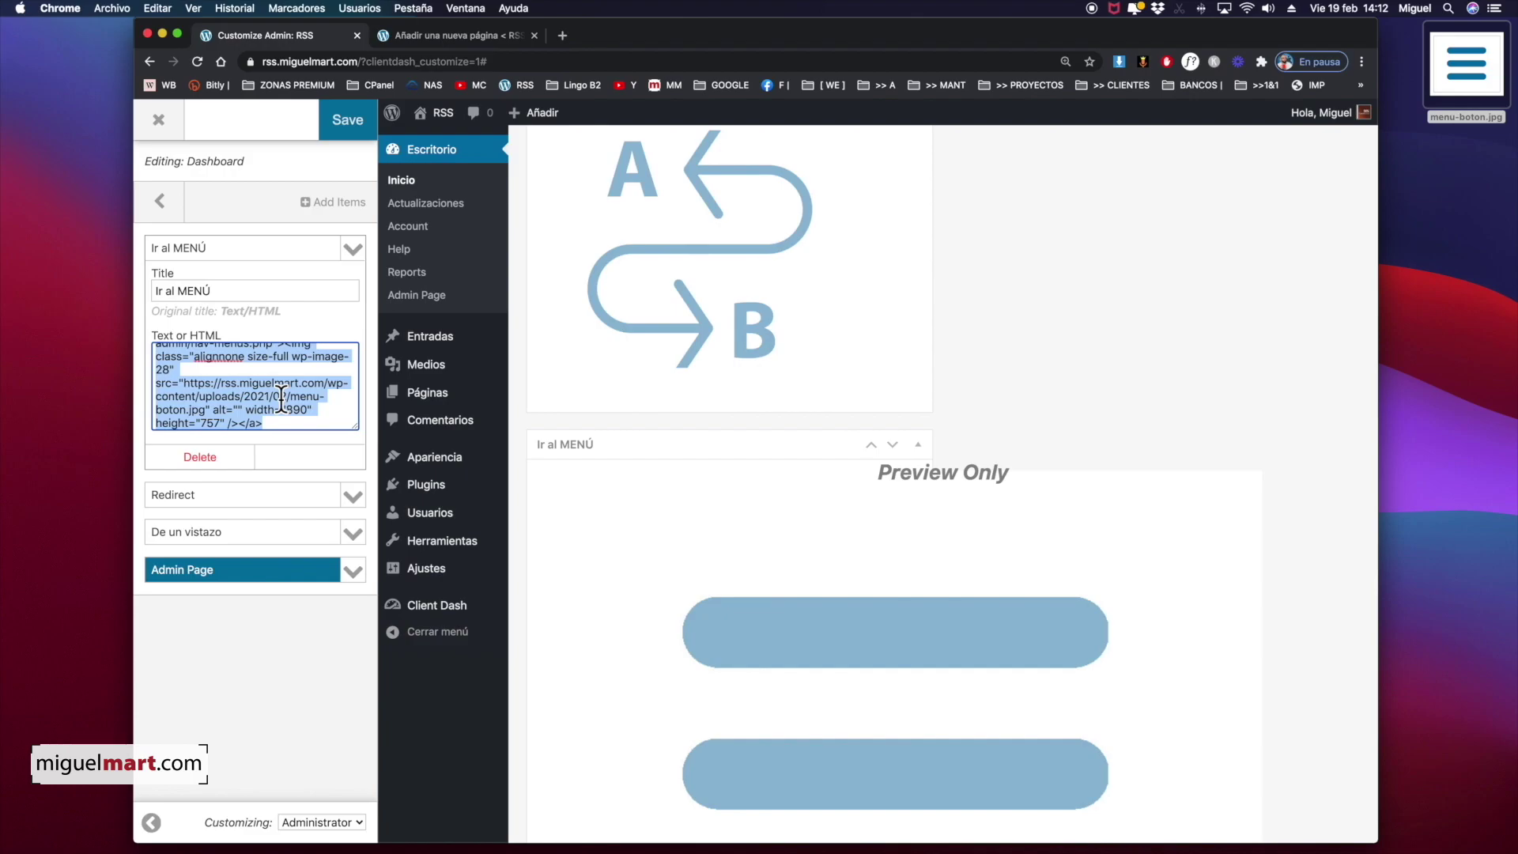
key(super+v)
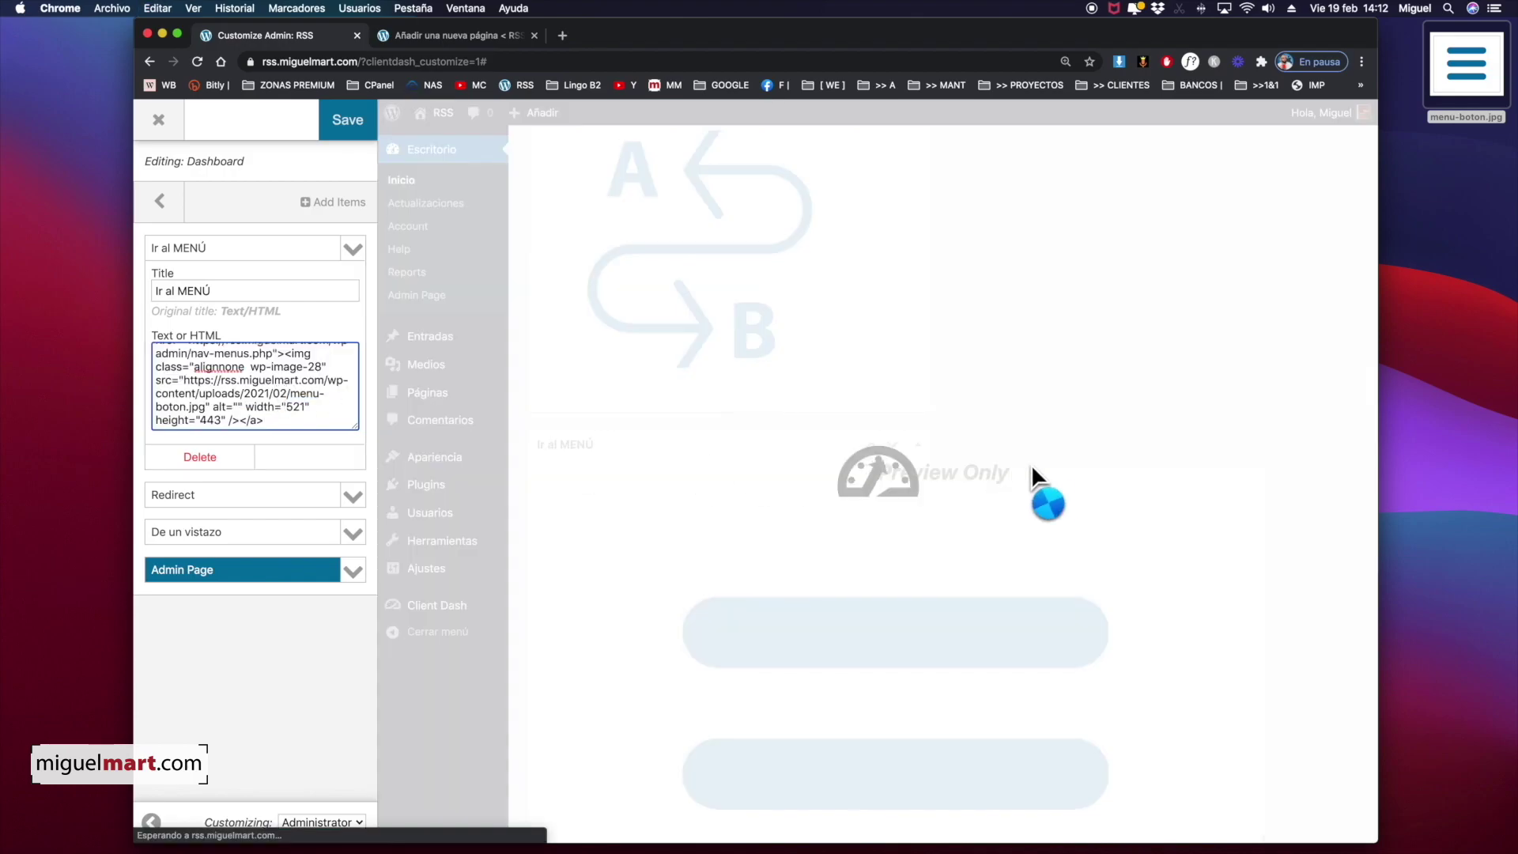
scroll(1090, 471, down, 10)
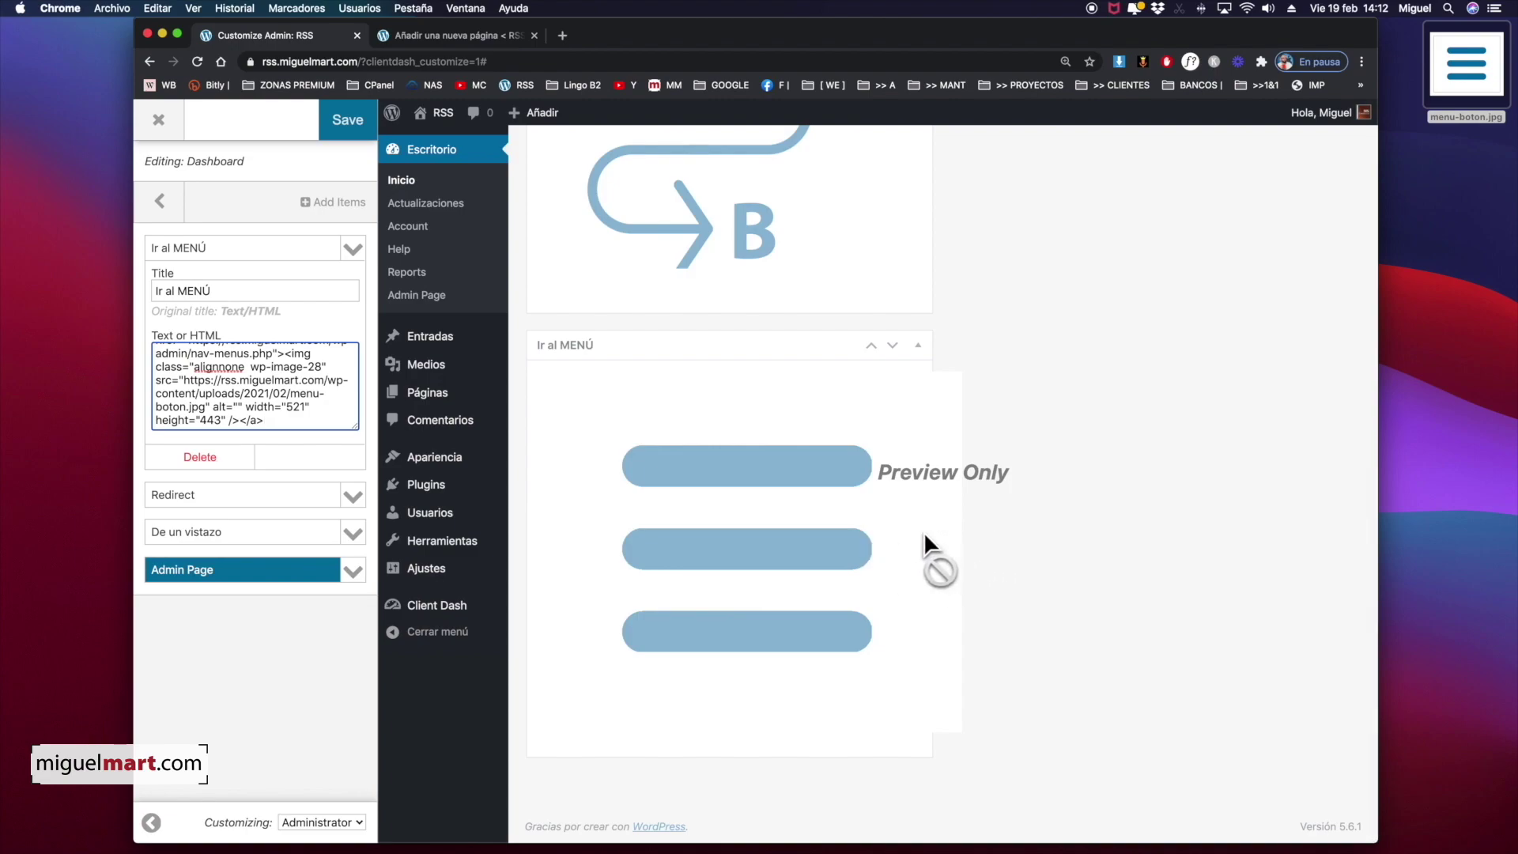
scroll(947, 393, up, 2)
scroll(926, 514, down, 2)
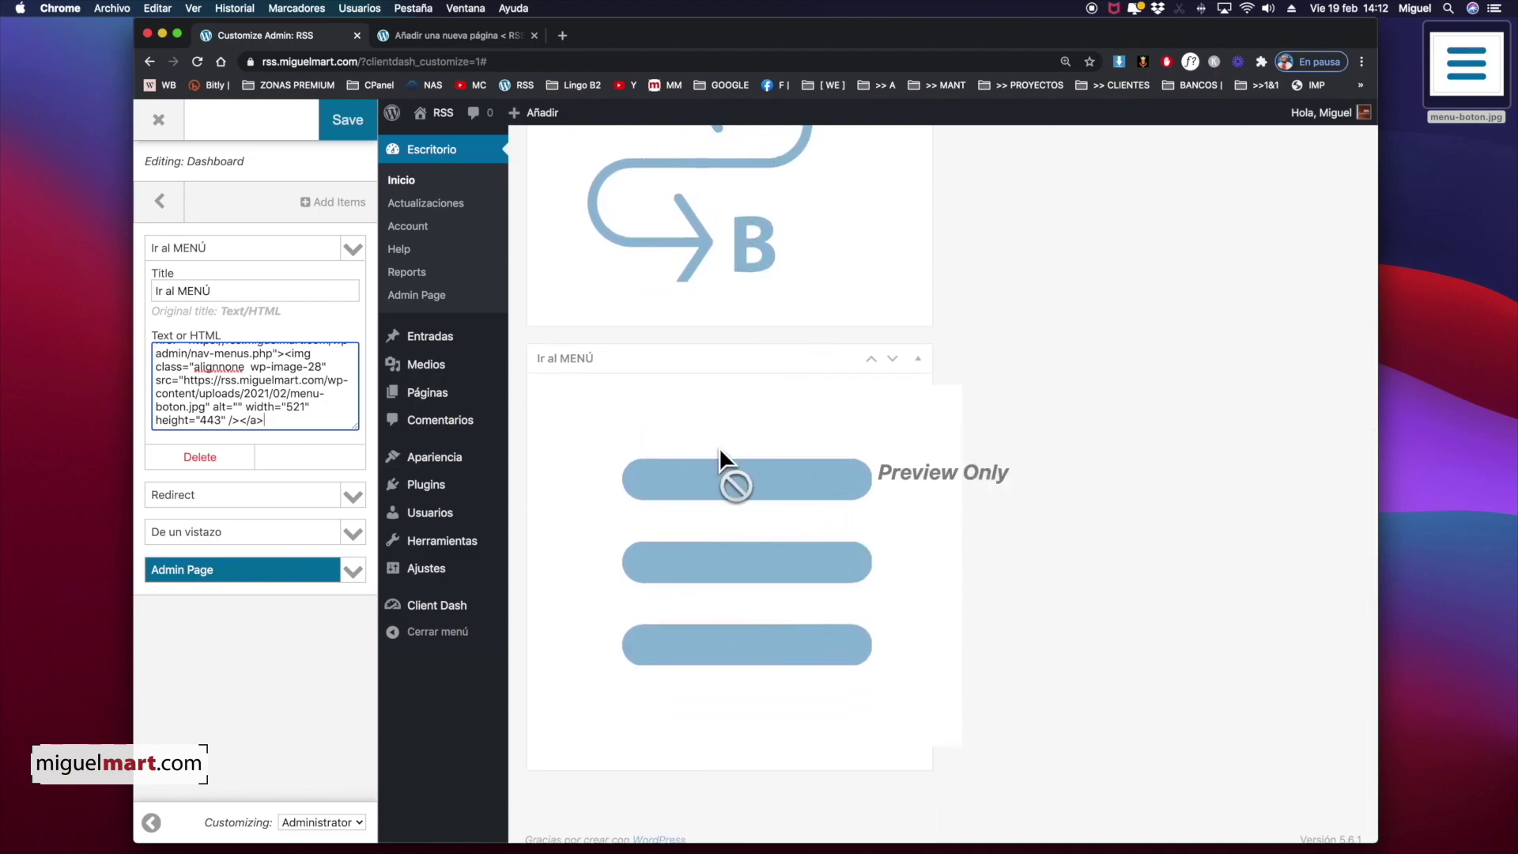
Go back to the page editor's visual view and reduce the menu image to about 459 × 390 pixels
key(ctrl+Tab)
click(1045, 269)
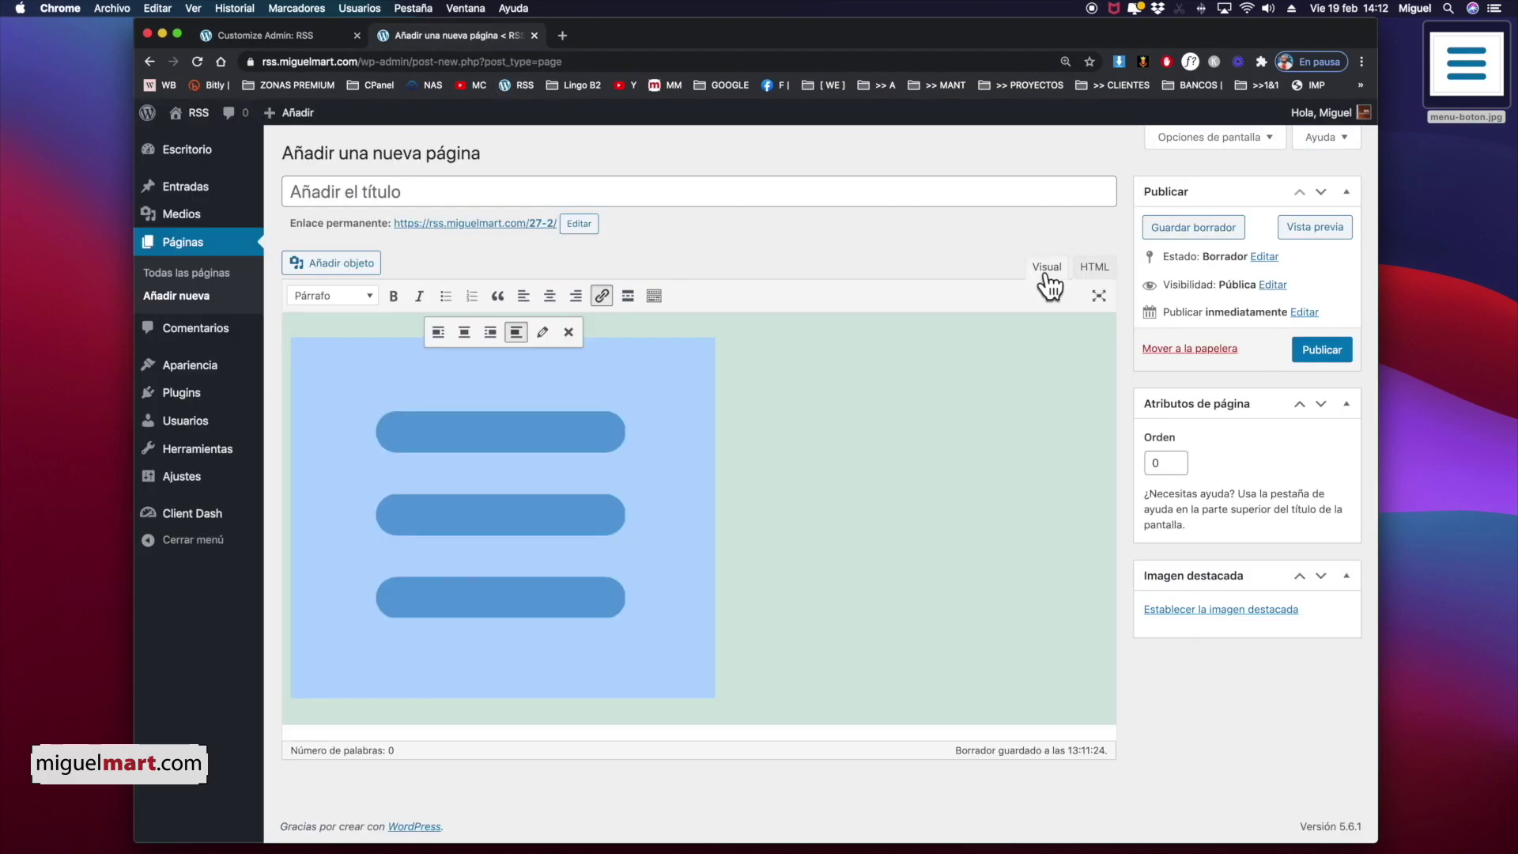
drag(717, 699, 666, 657)
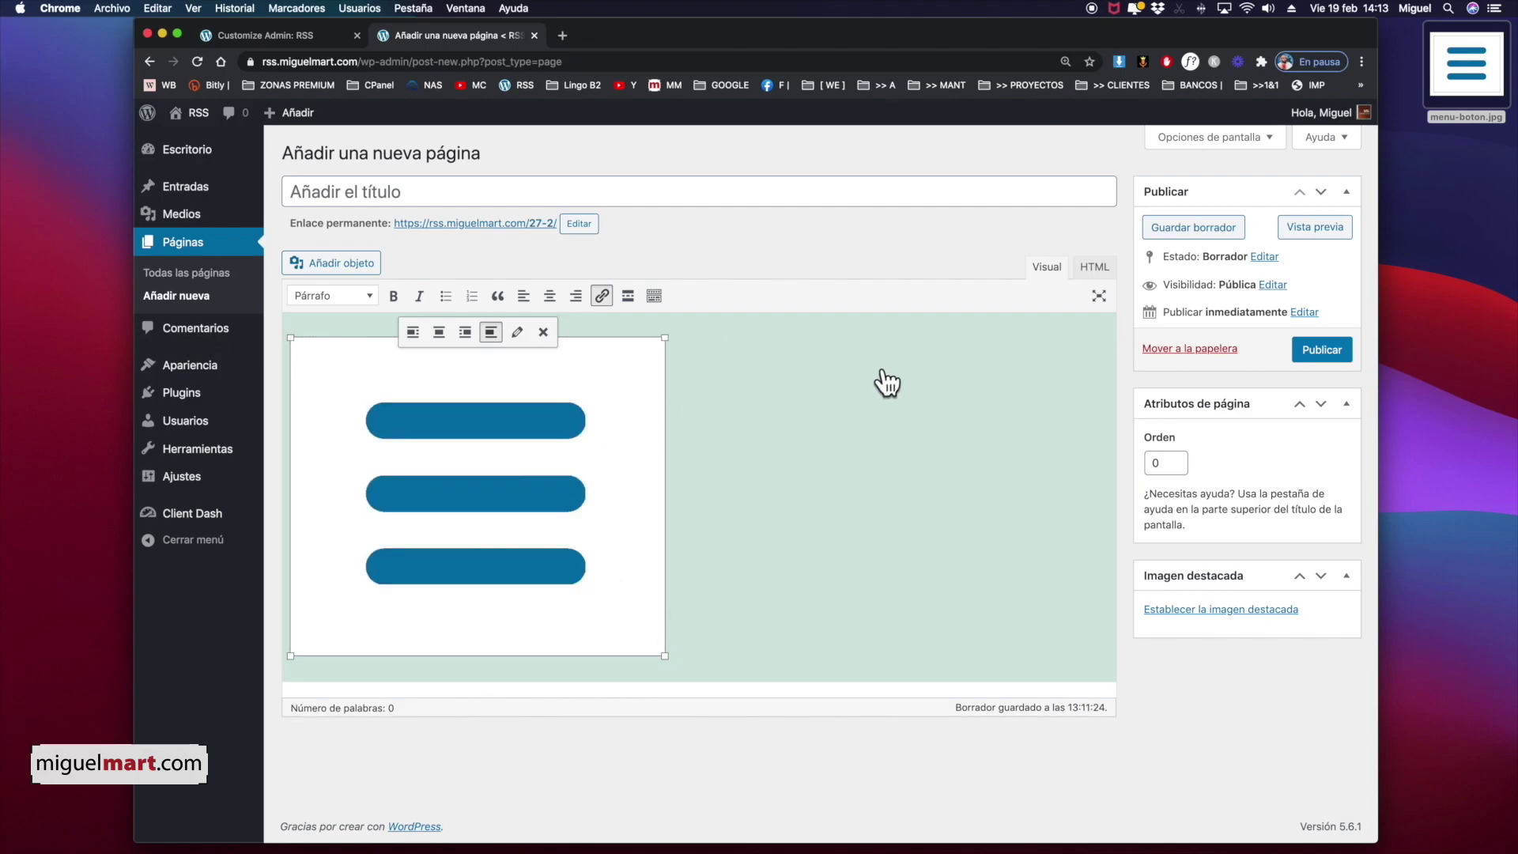
Copy the complete HTML code of the linked image at 459 × 390 pixels
click(1095, 268)
triple_click(735, 346)
key(cmd+c)
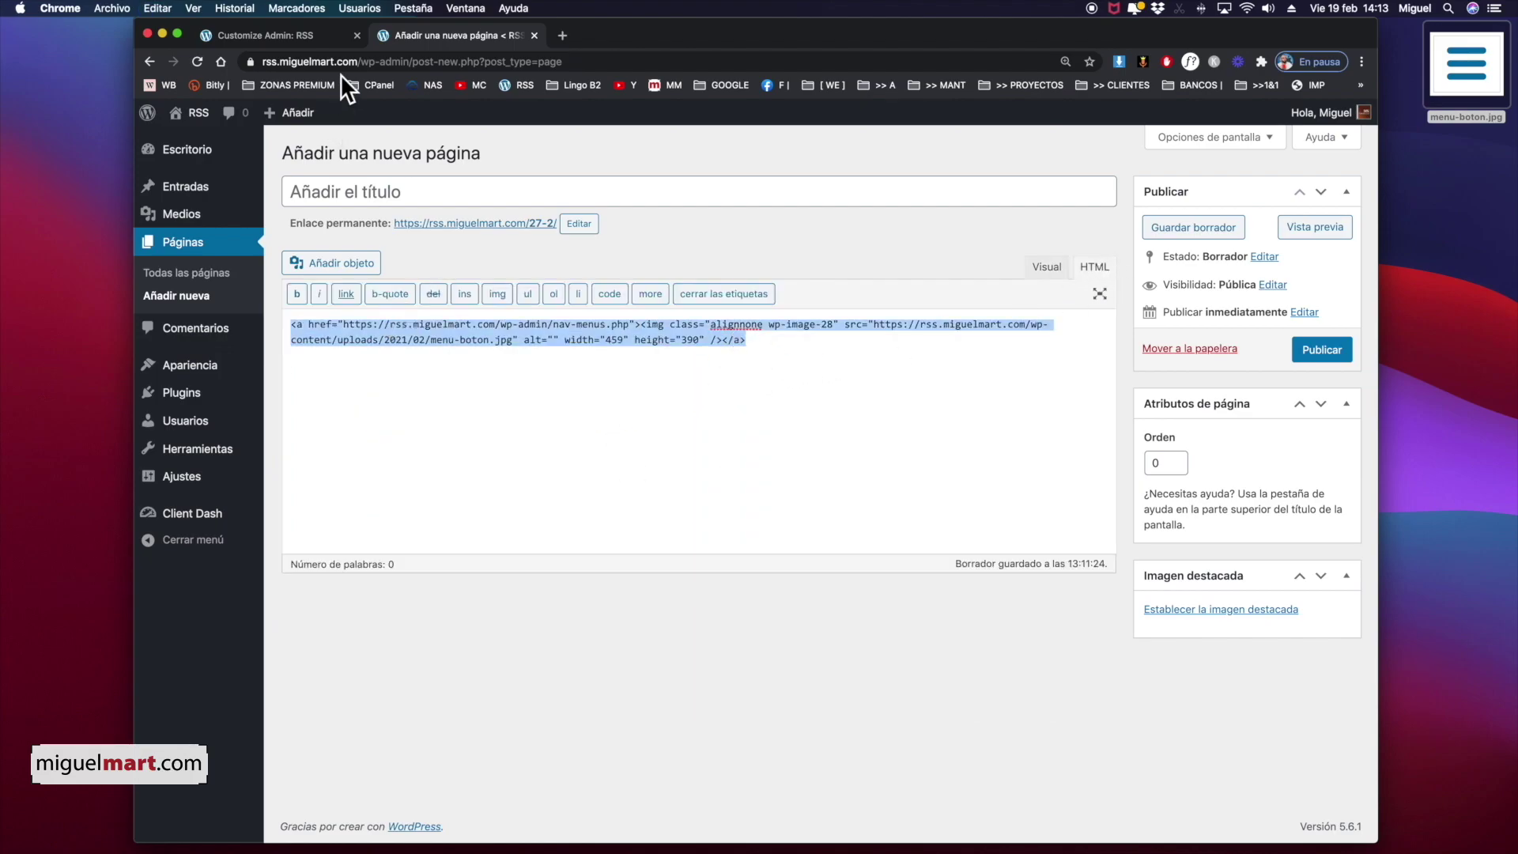
Replace the HTML in the Ir al MENÚ box of the dashboard customizer with the copied 459 × 390 image code
click(292, 35)
click(261, 393)
key(ctrl+a)
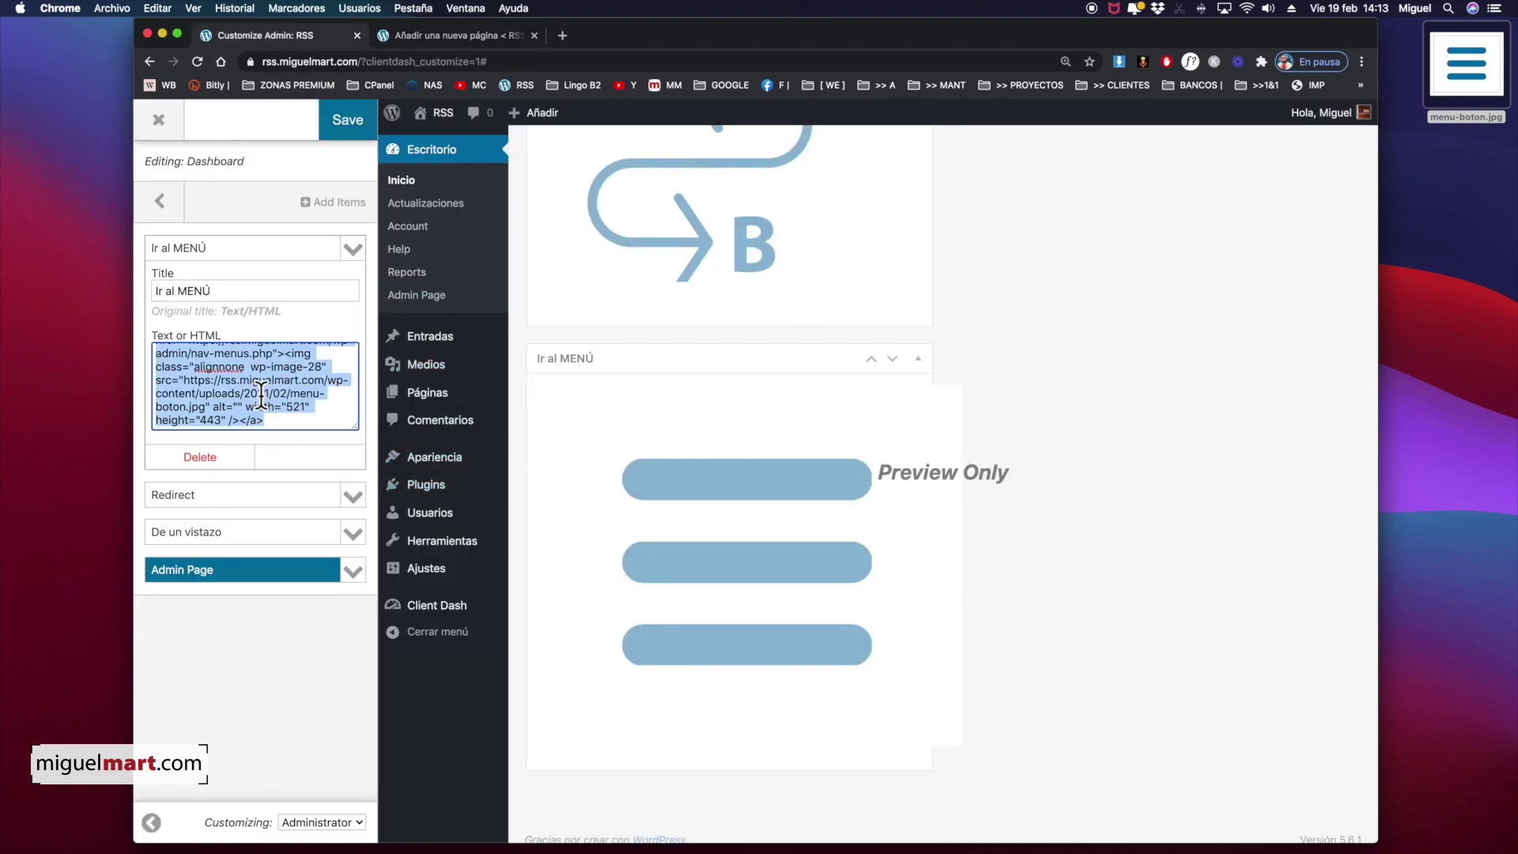
key(BackSpace)
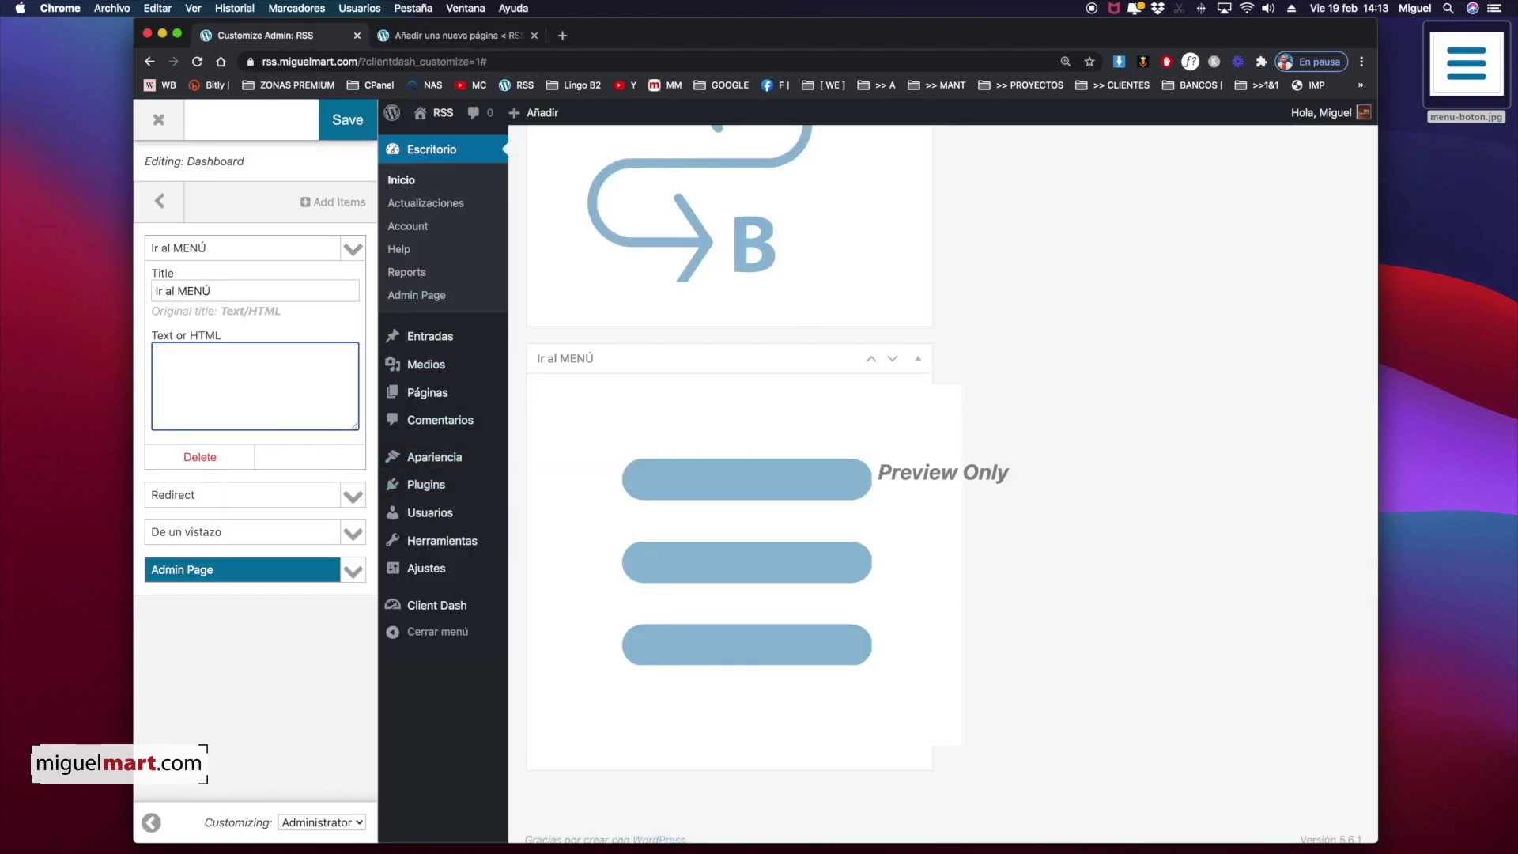
key(cmd+v)
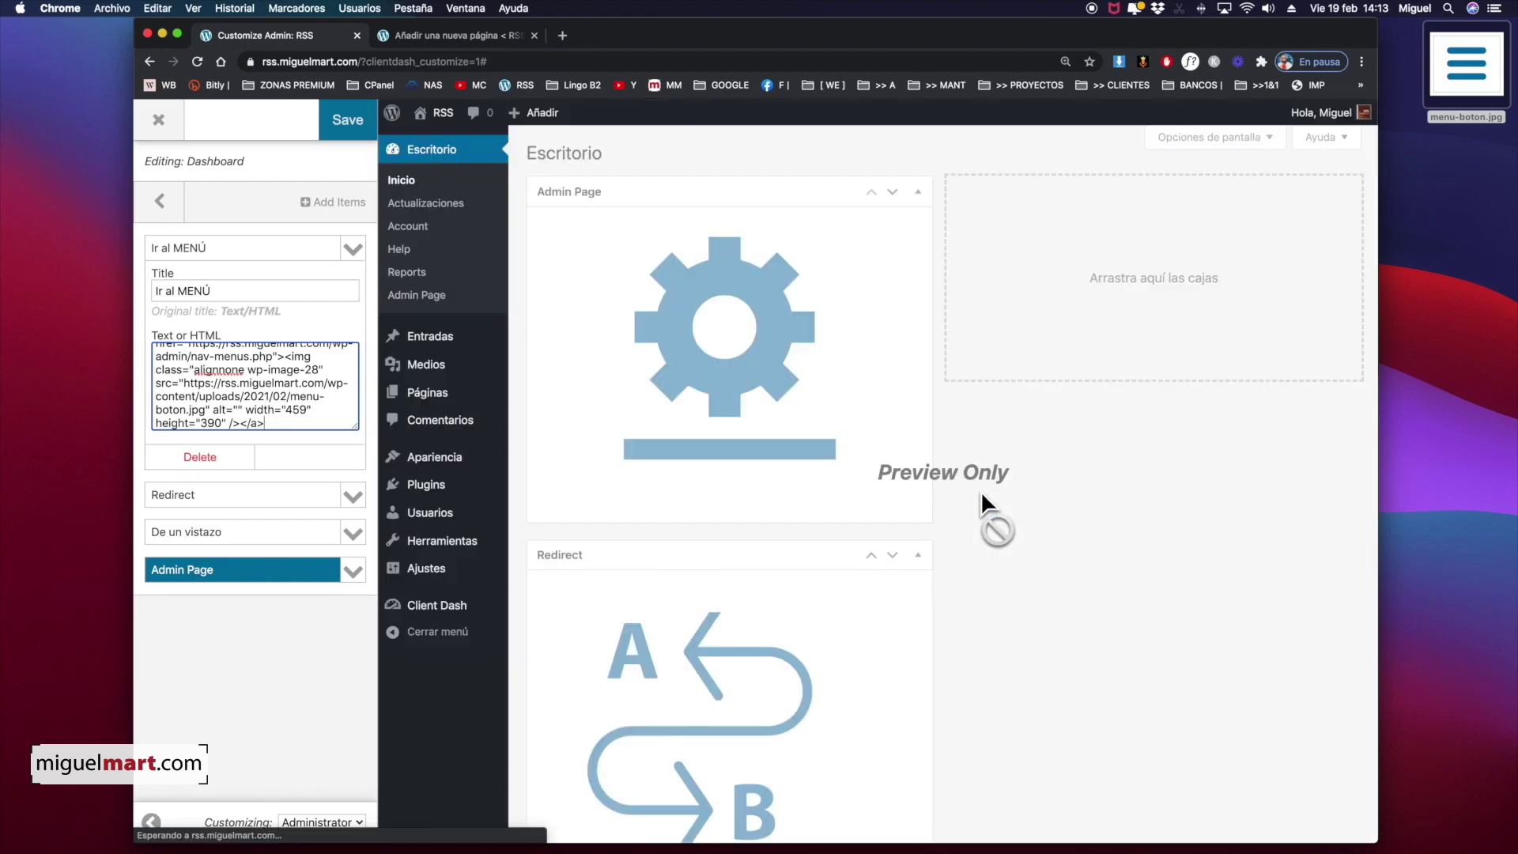
Check the resized menu image in the preview, save the dashboard customization and exit the customizer
scroll(980, 494, down, 5)
scroll(981, 490, down, 3)
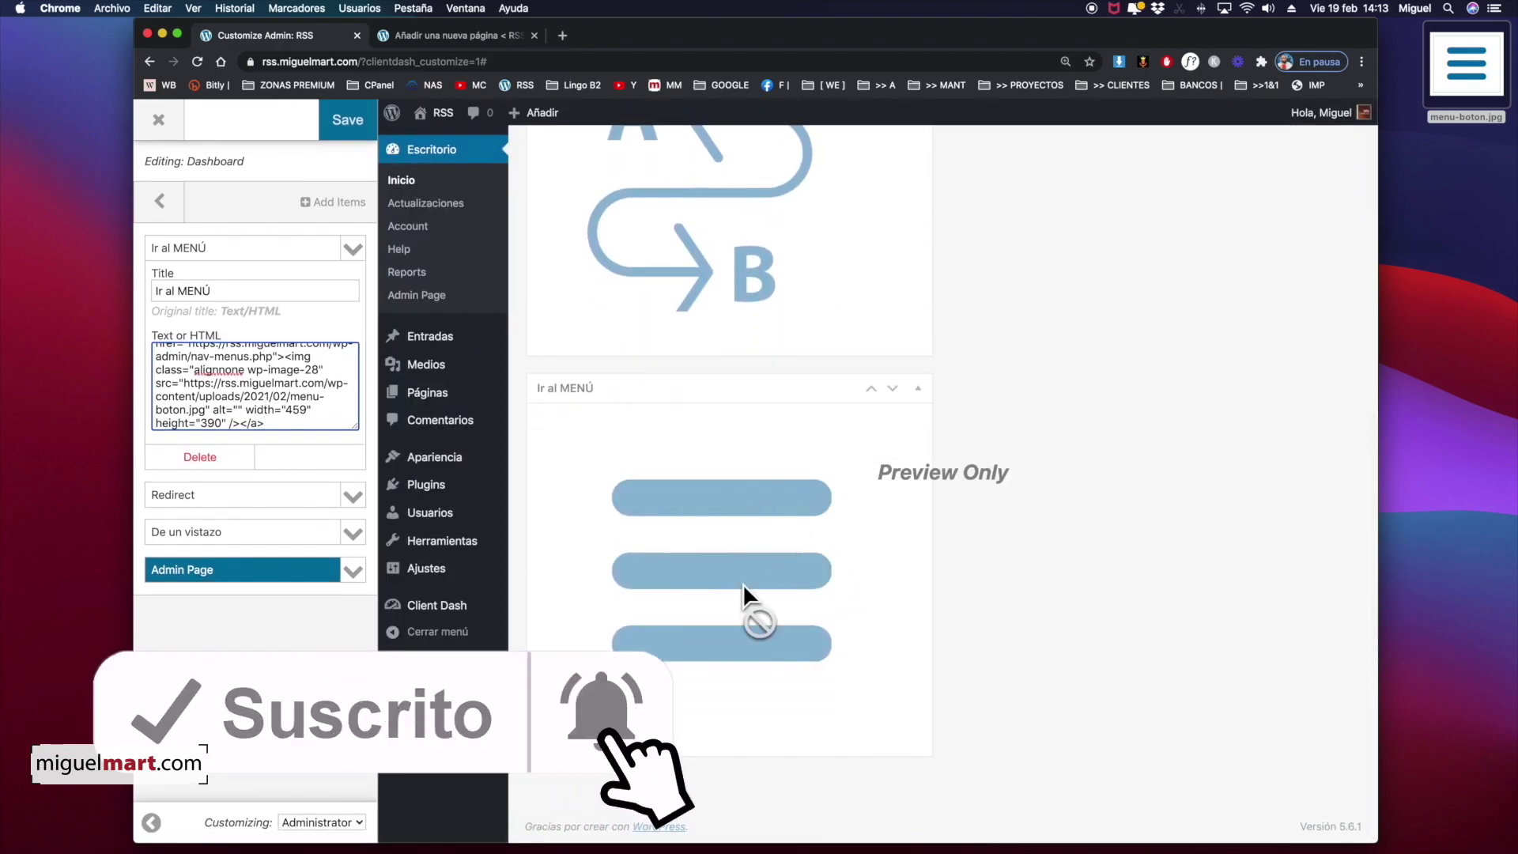
scroll(825, 563, up, 3)
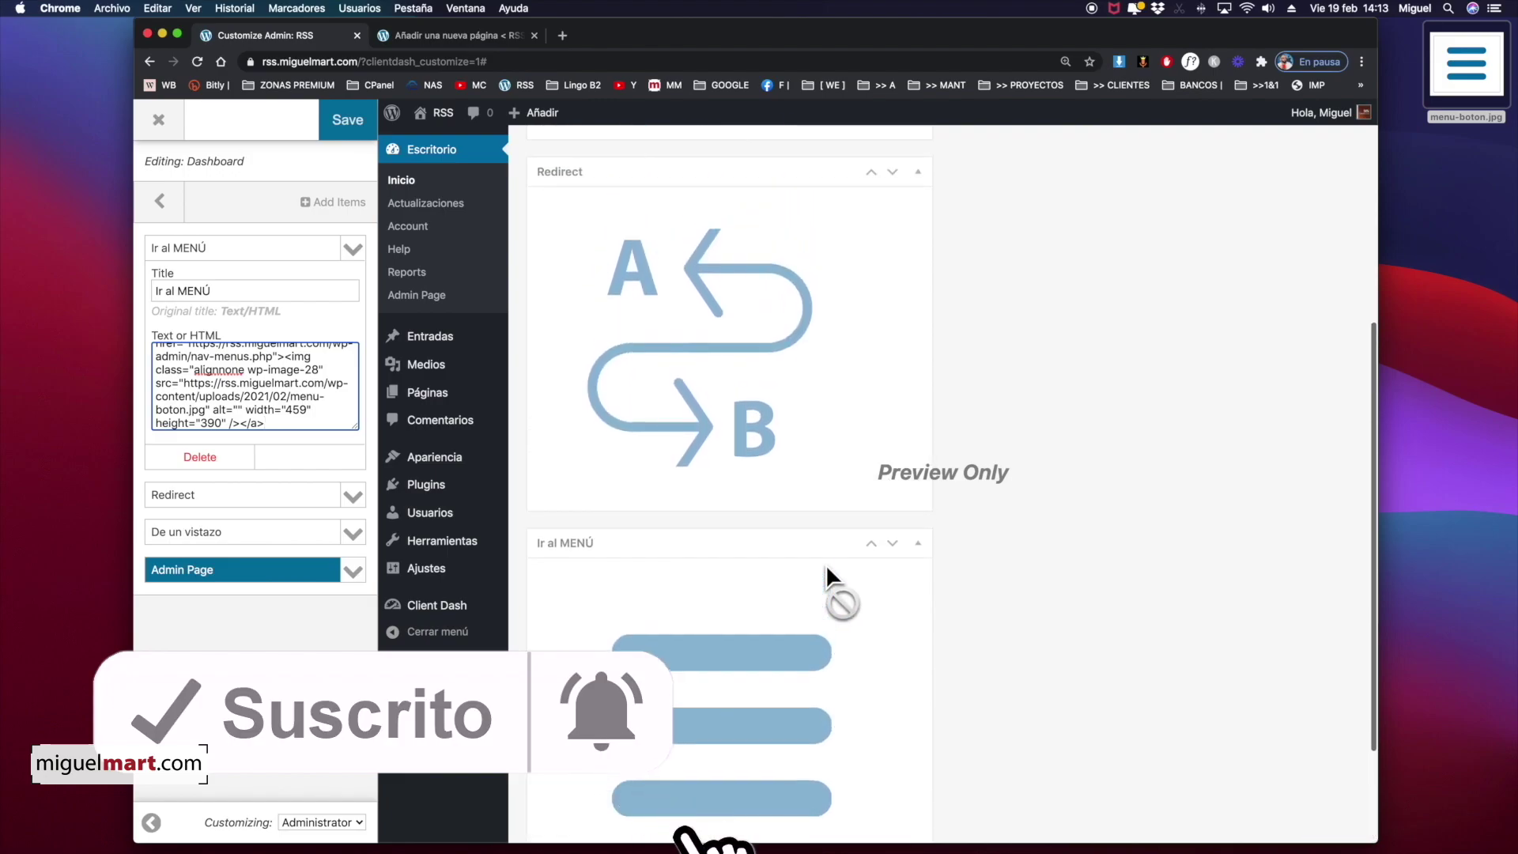
scroll(739, 525, up, 2)
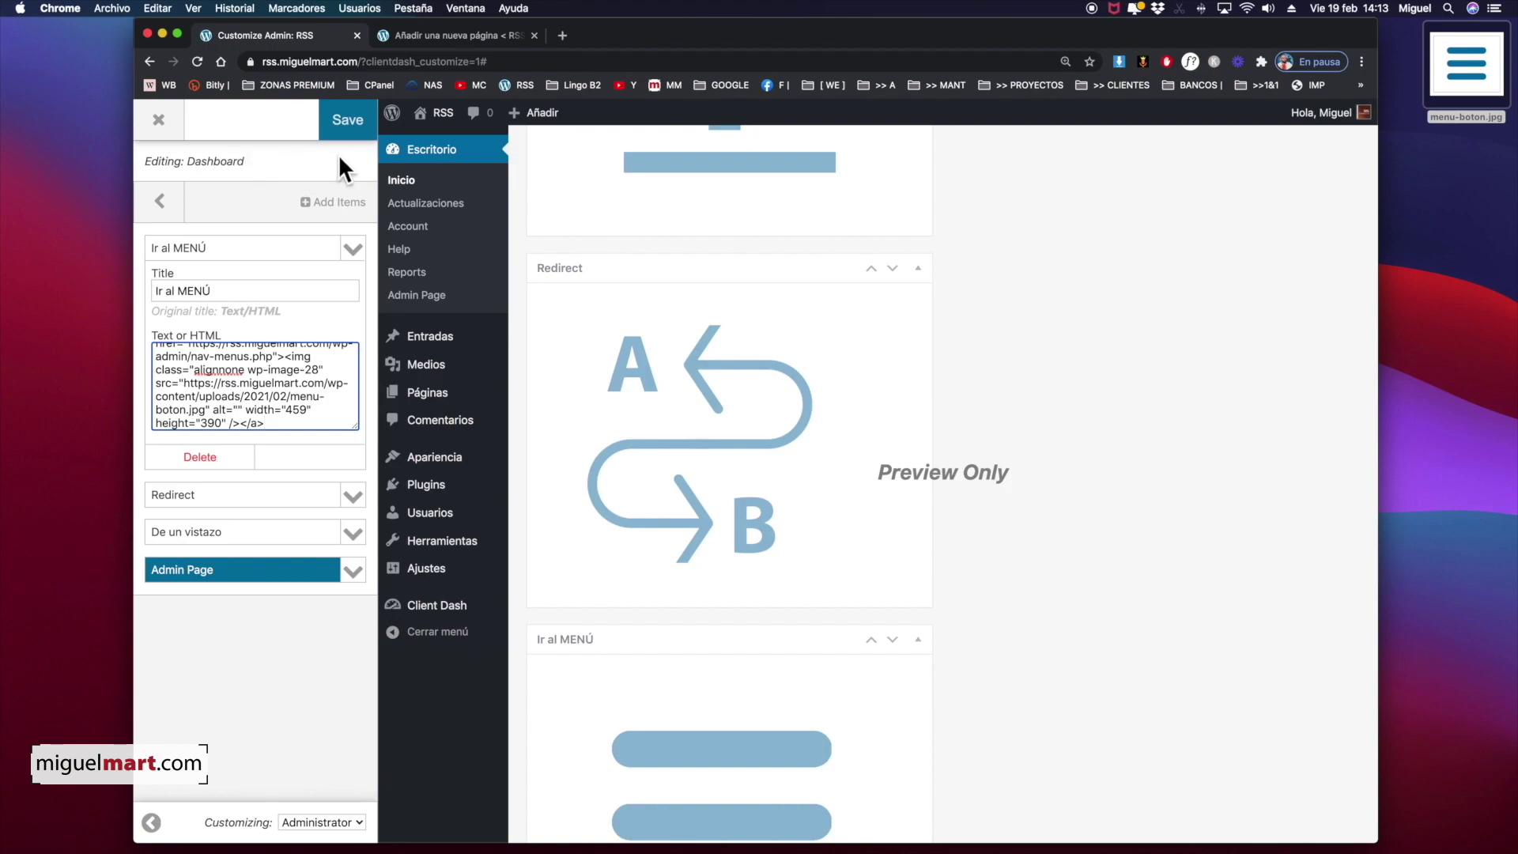
click(346, 128)
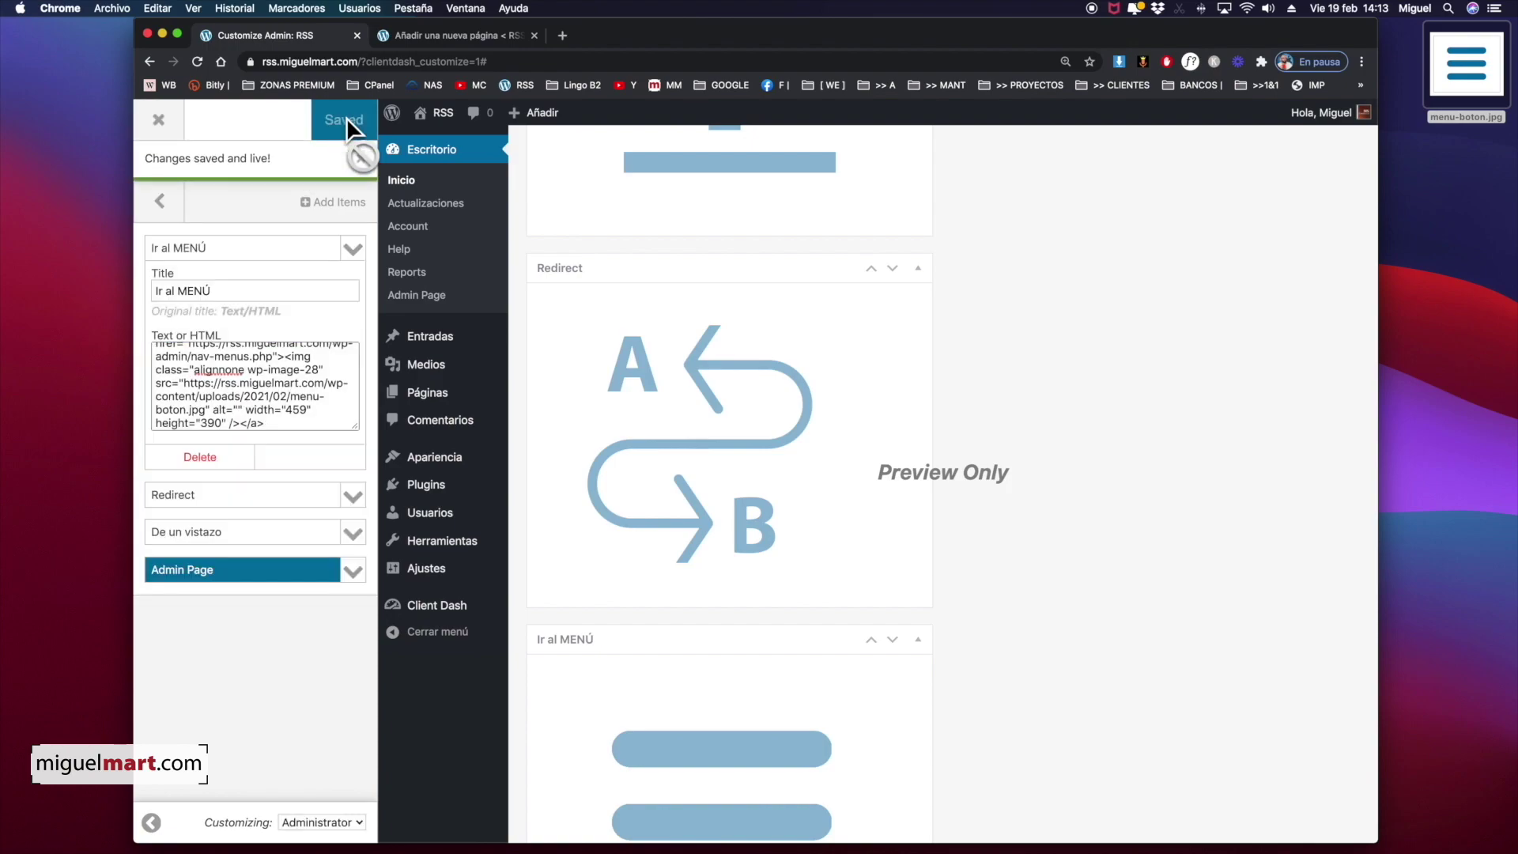
click(159, 123)
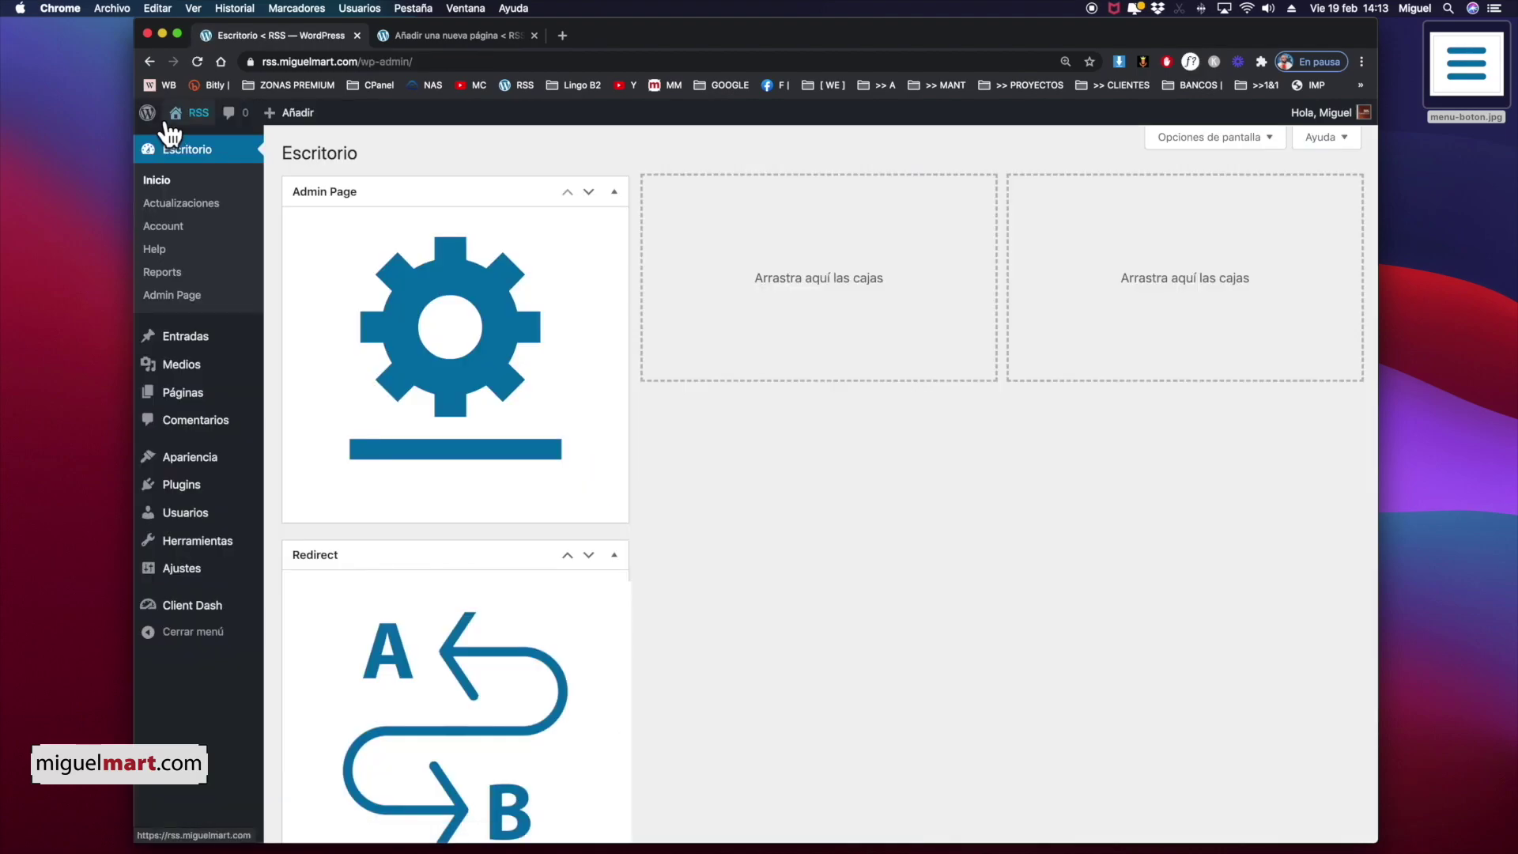
Move the Ir al MENÚ box into the empty middle column of the dashboard and check the resulting layout
scroll(534, 530, down, 6)
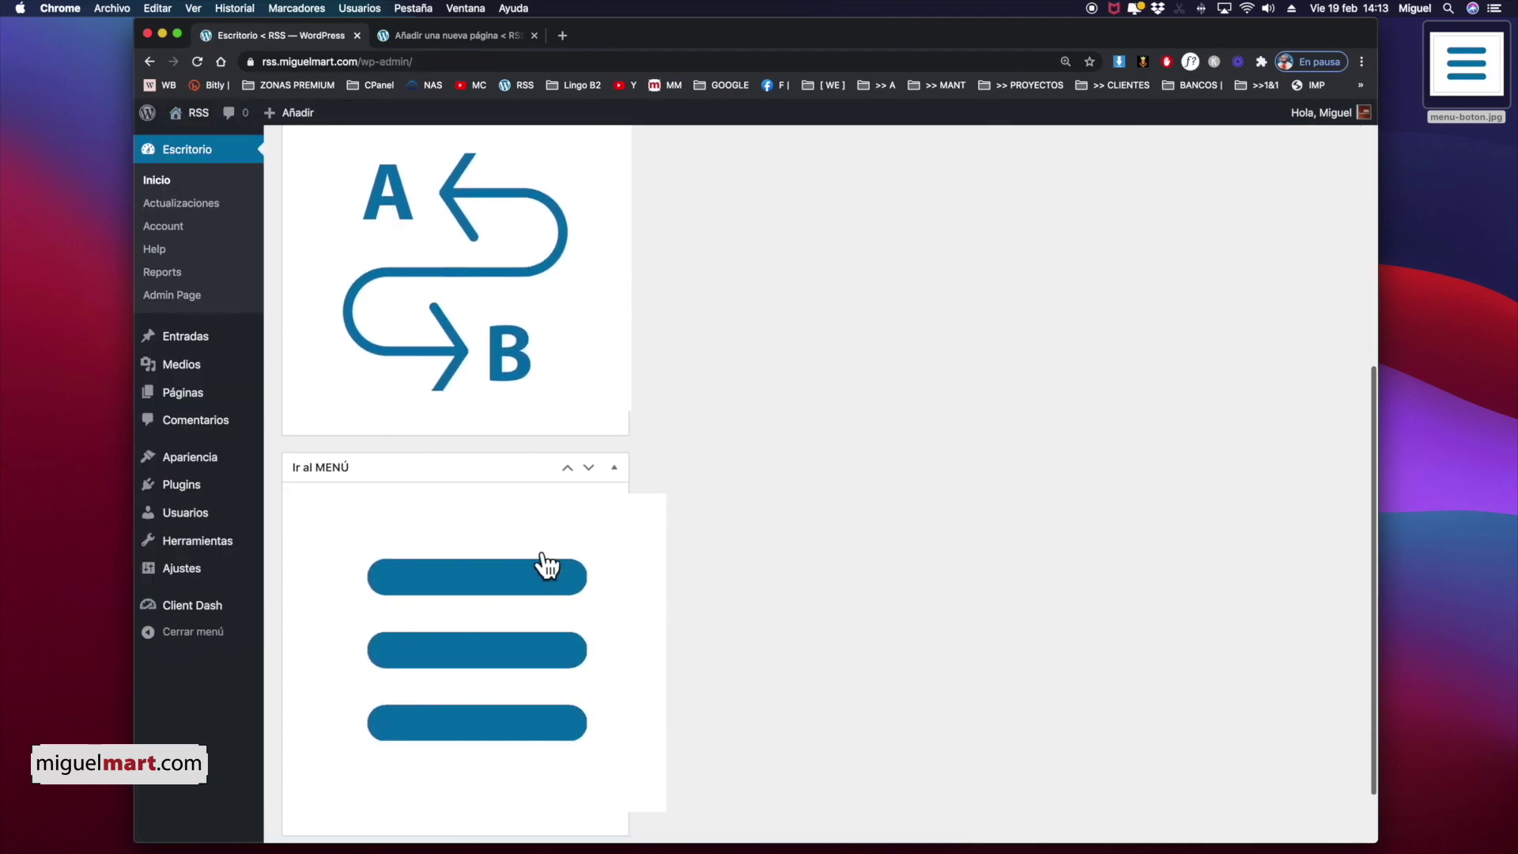
drag(503, 475, 850, 200)
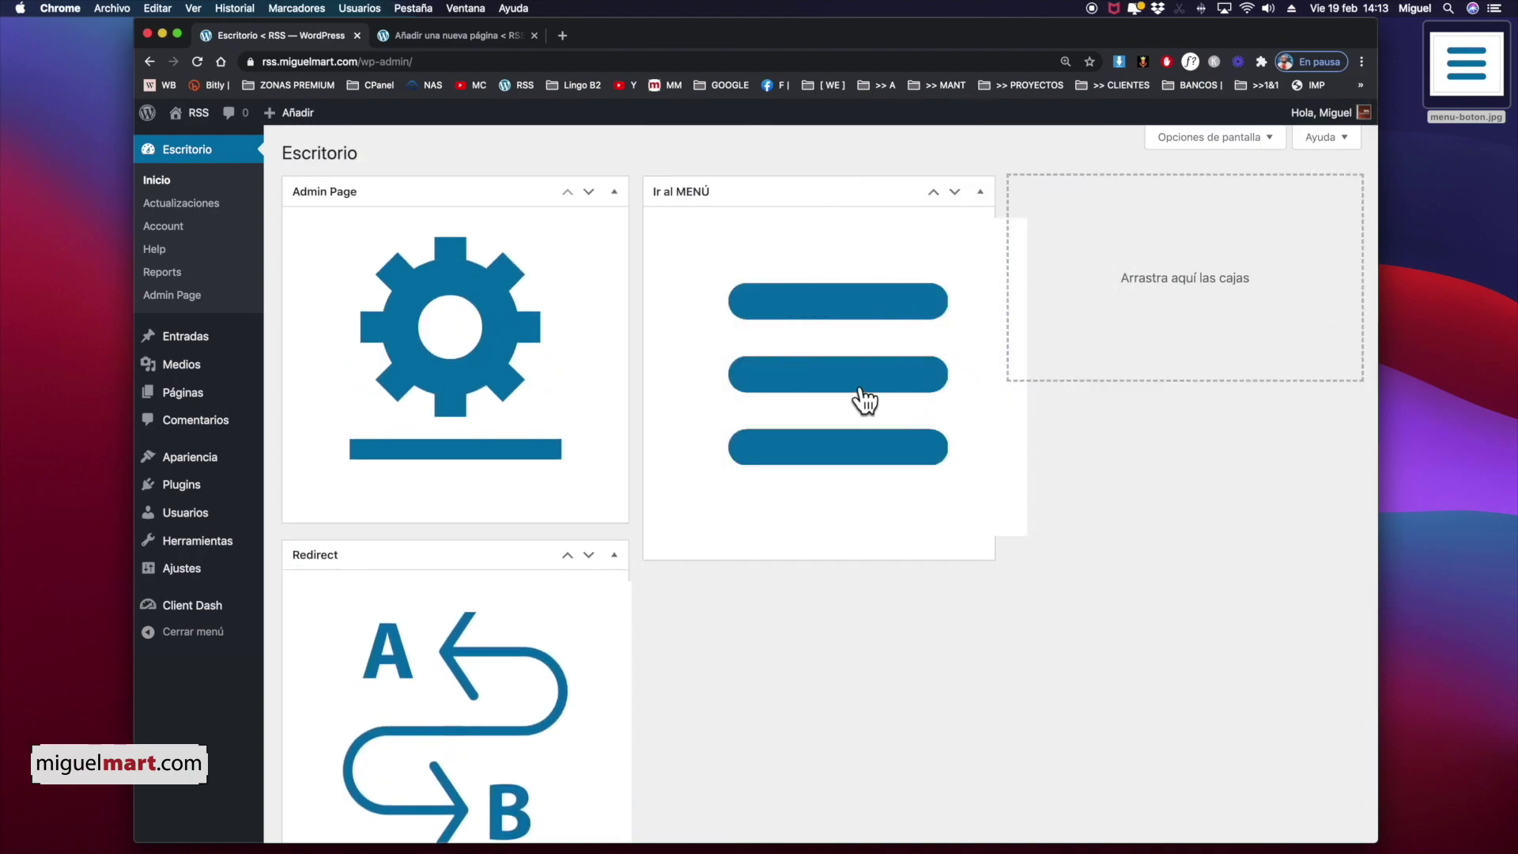
scroll(903, 350, down, 3)
scroll(904, 351, up, 3)
scroll(742, 458, down, 4)
scroll(773, 464, up, 4)
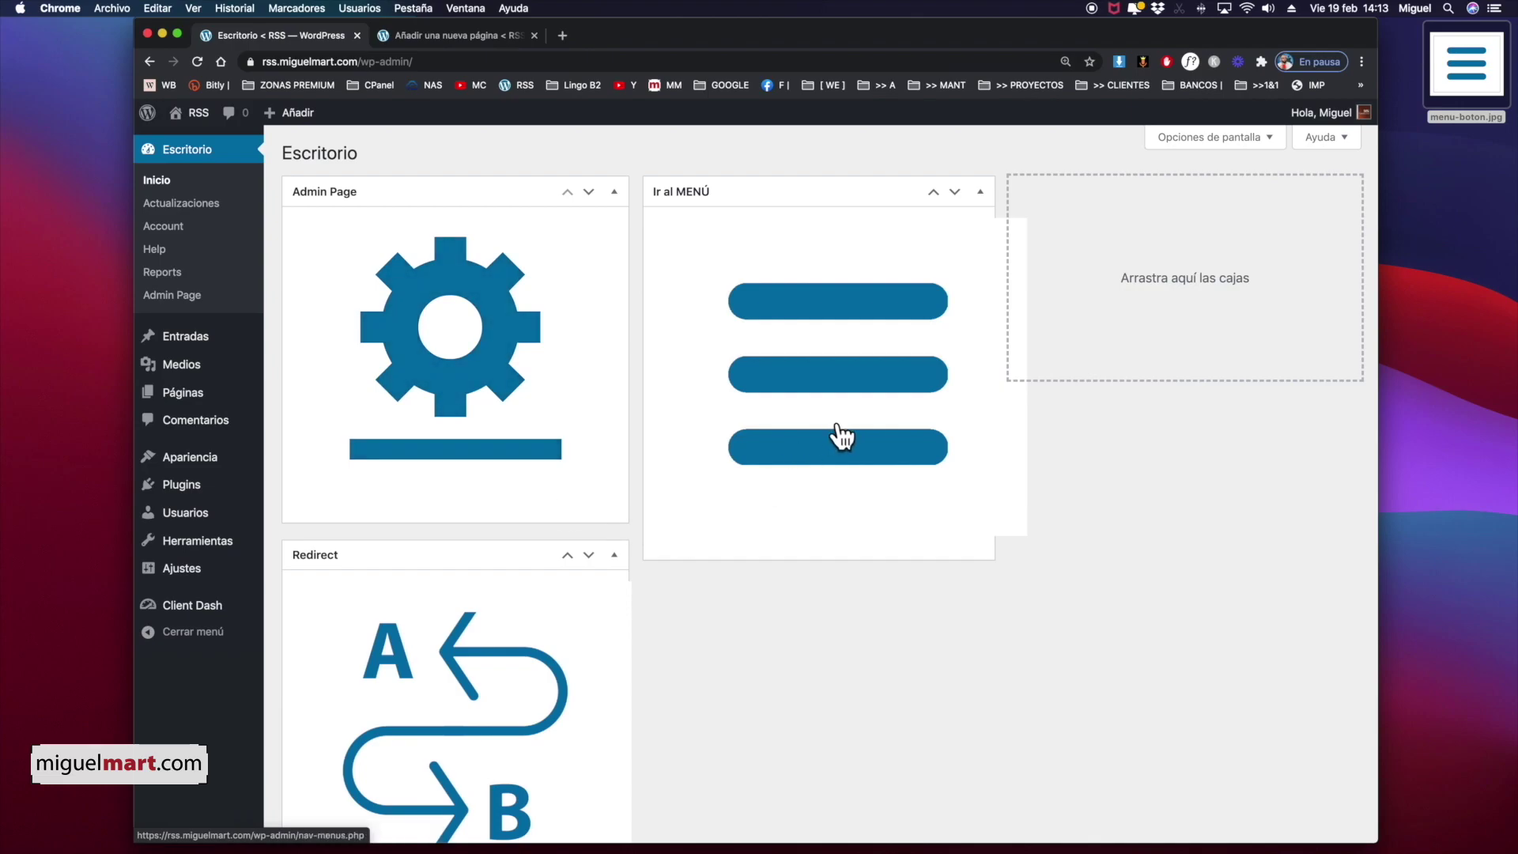
Test the Ir al MENÚ image link, return to the Escritorio page and move the Redirect box into the empty third column
click(899, 411)
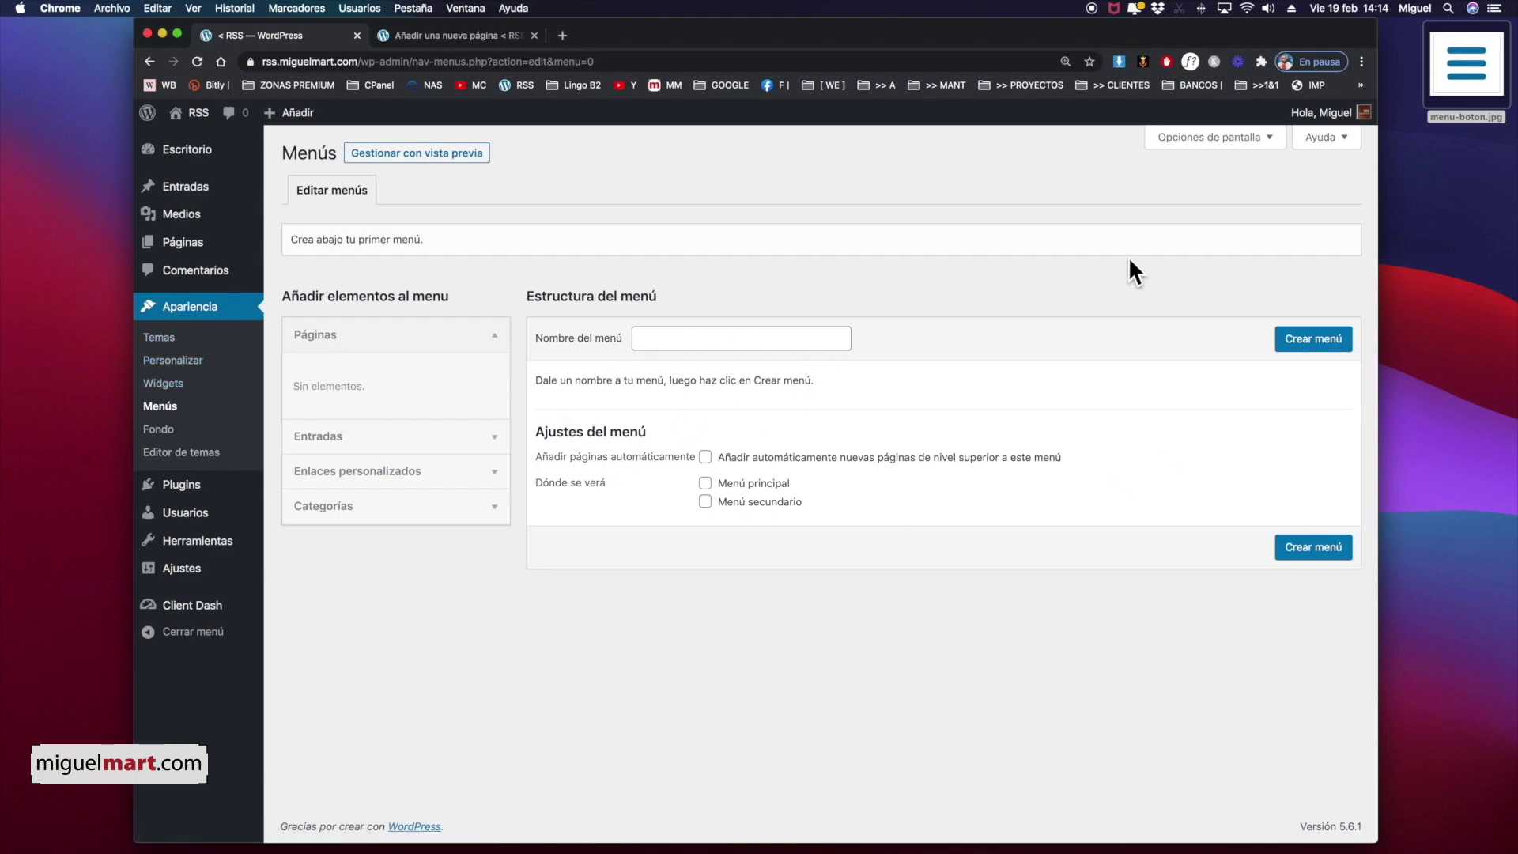
click(204, 153)
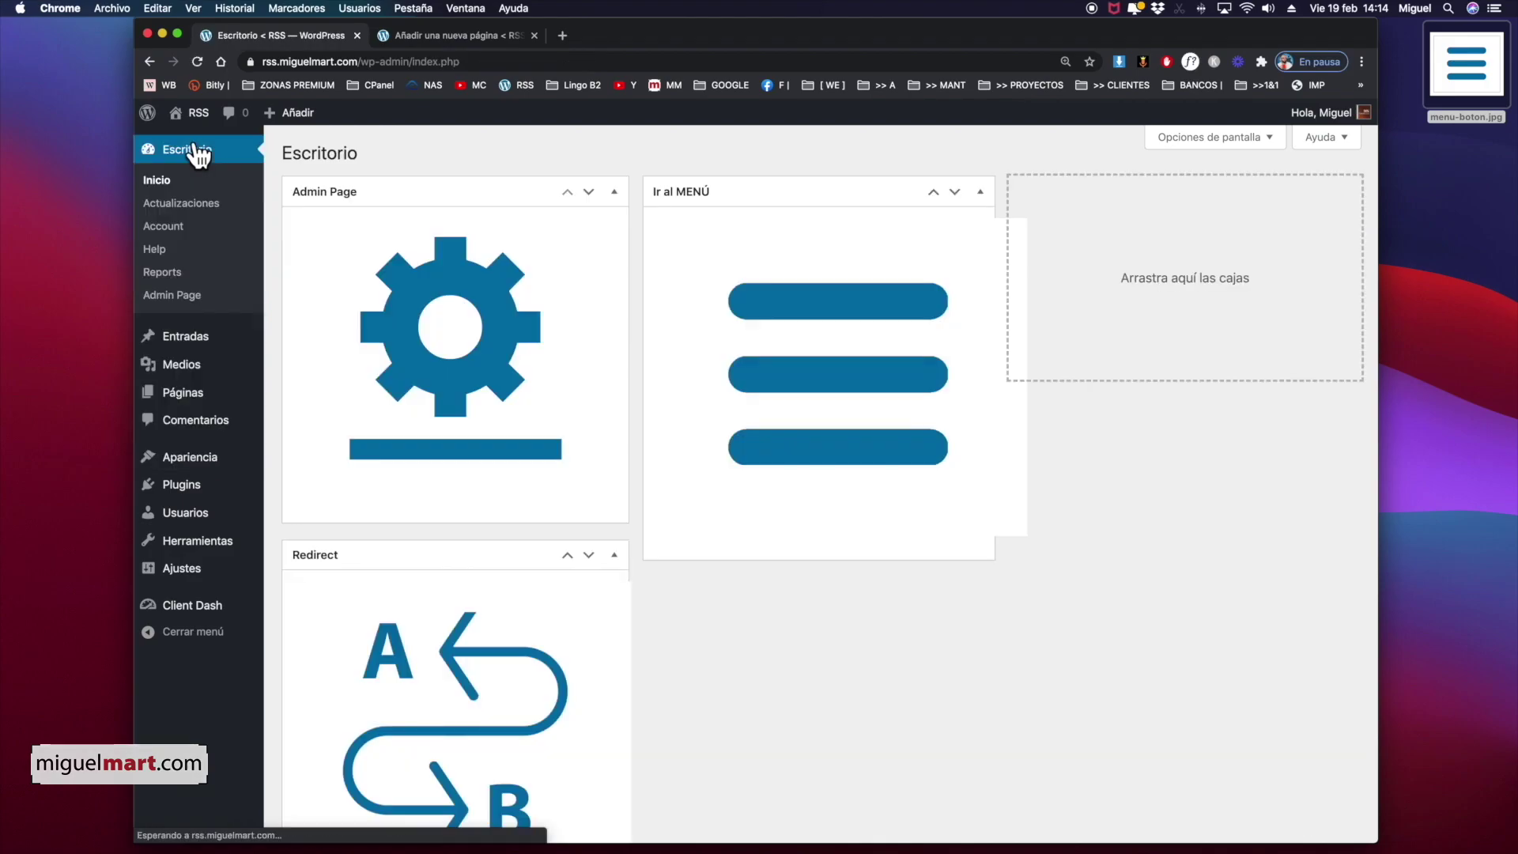
drag(498, 563, 1208, 203)
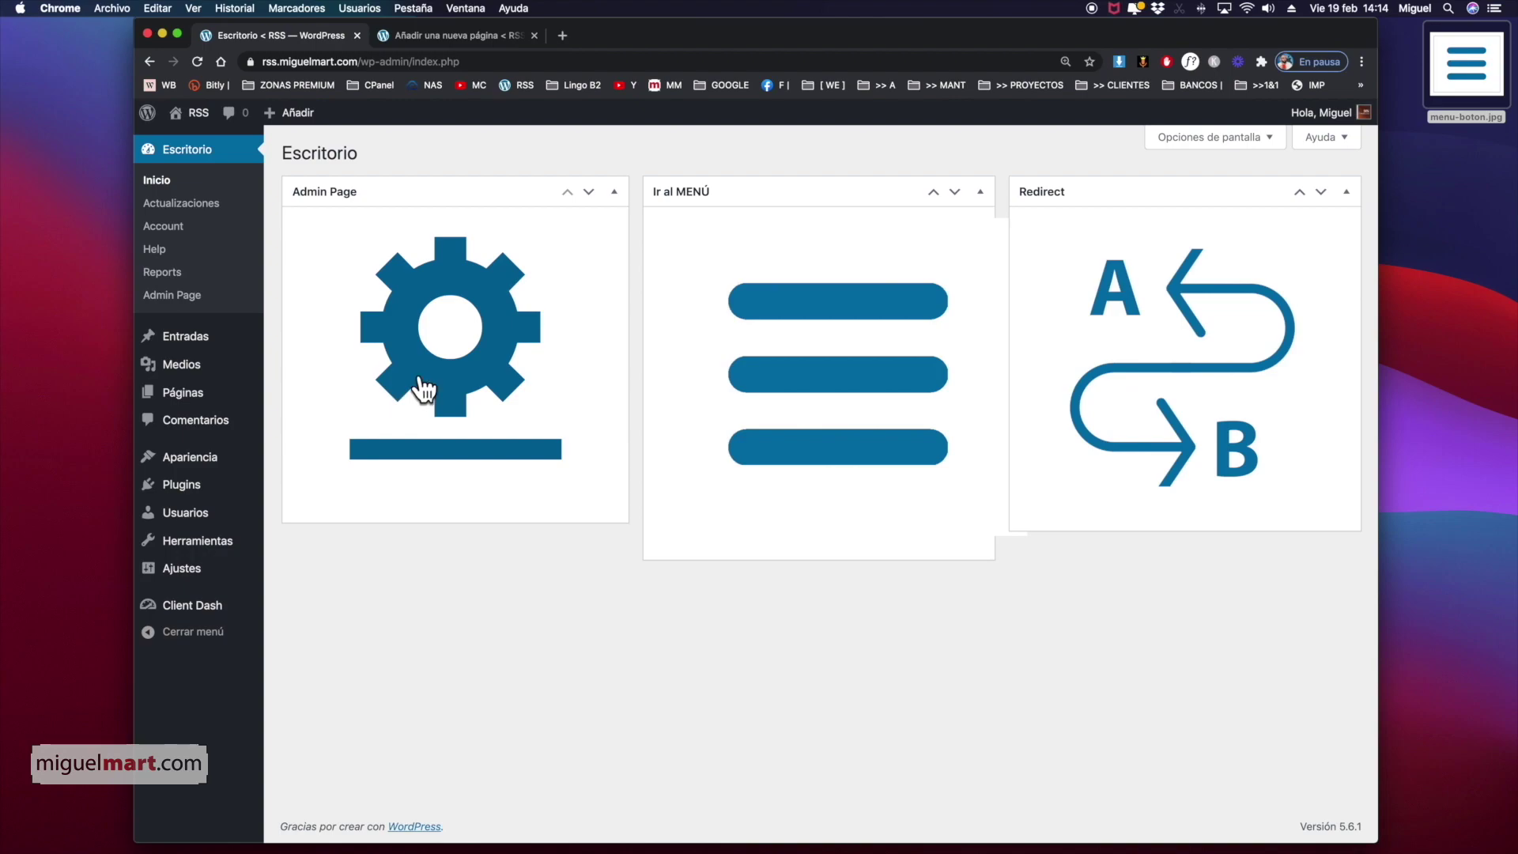